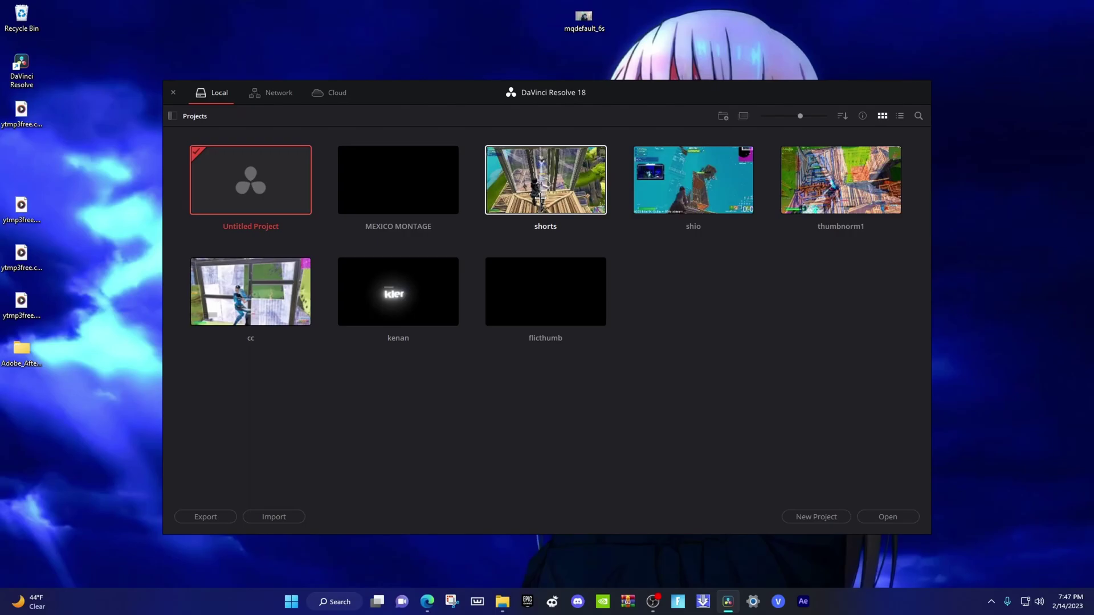
- Create a new project with a custom name in the Project Manager and open it for editing
click(820, 517)
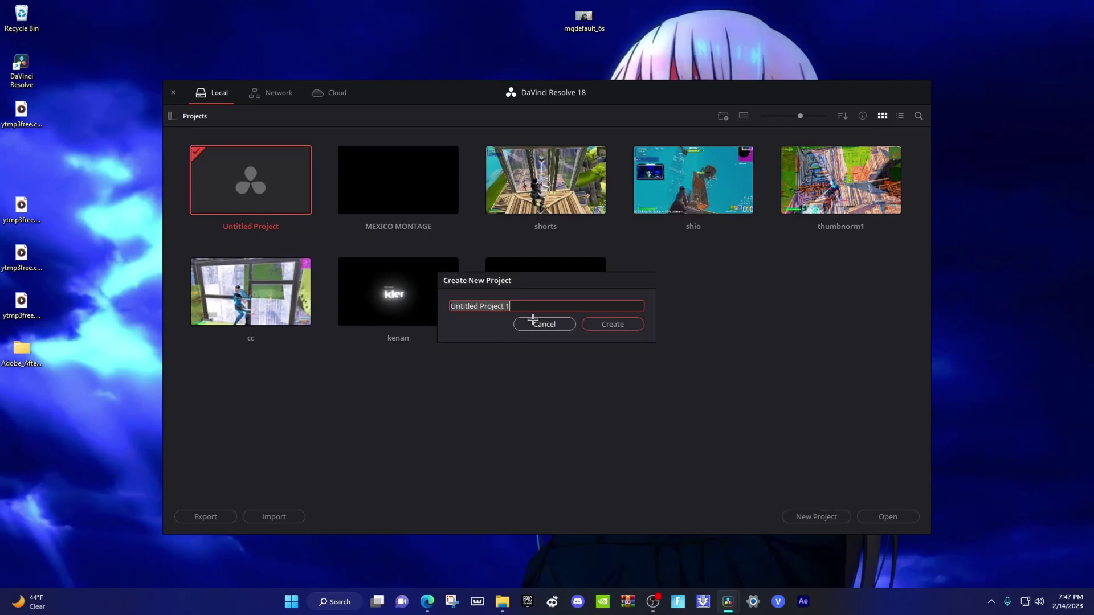
key(ctrl+a)
text(flicthumb)
click(615, 324)
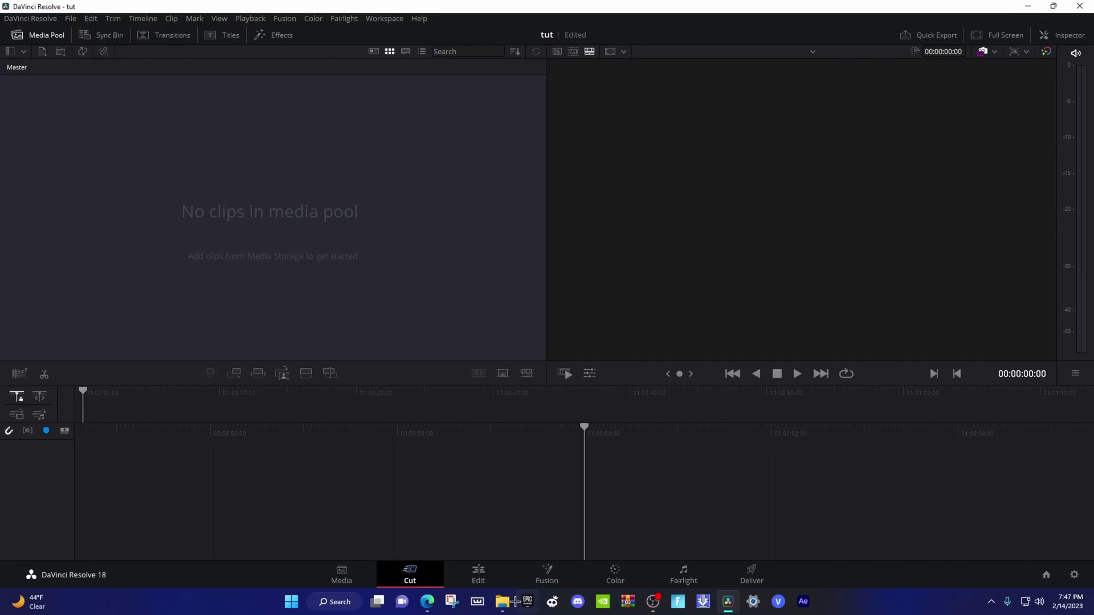
click(488, 580)
- Import the WIN! AIGHT EDITCOURSE MP4 from Downloads into the media pool, accepting the frame-rate change
click(503, 602)
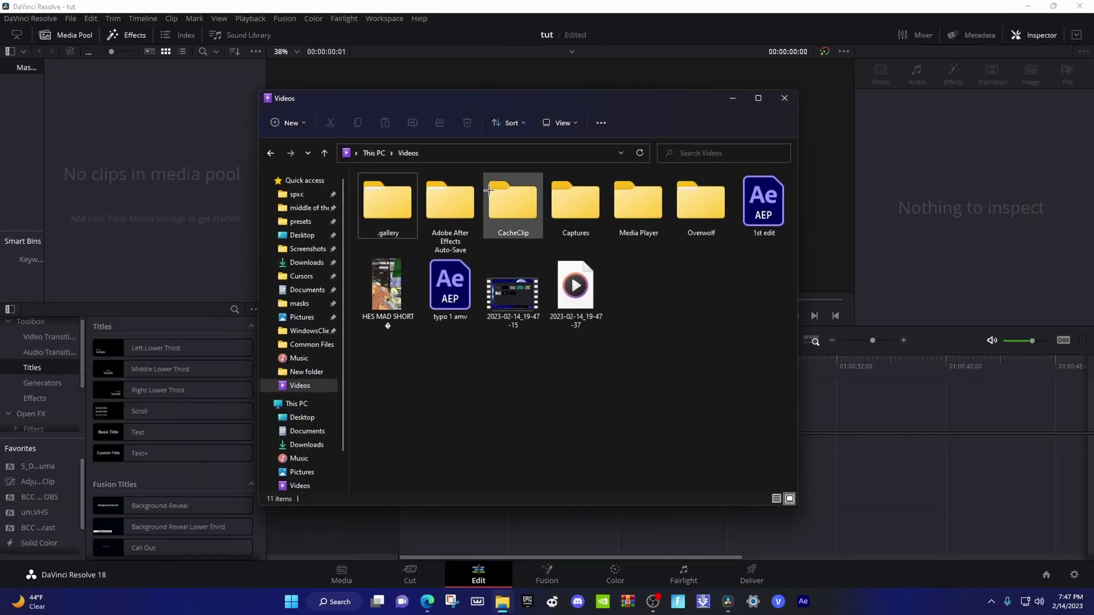
click(306, 262)
drag(433, 210, 197, 191)
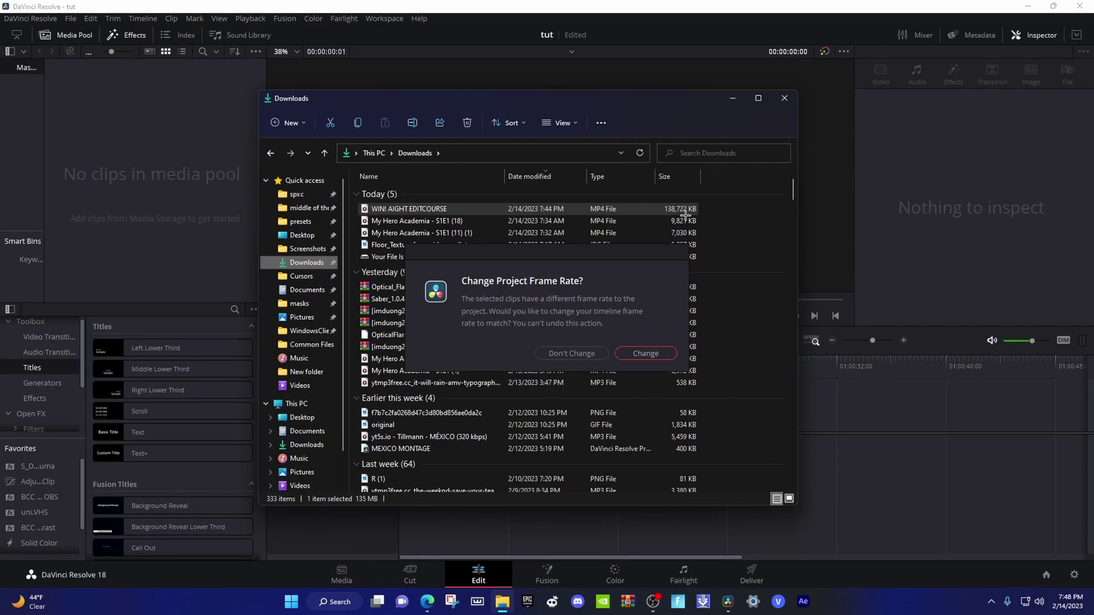
click(571, 353)
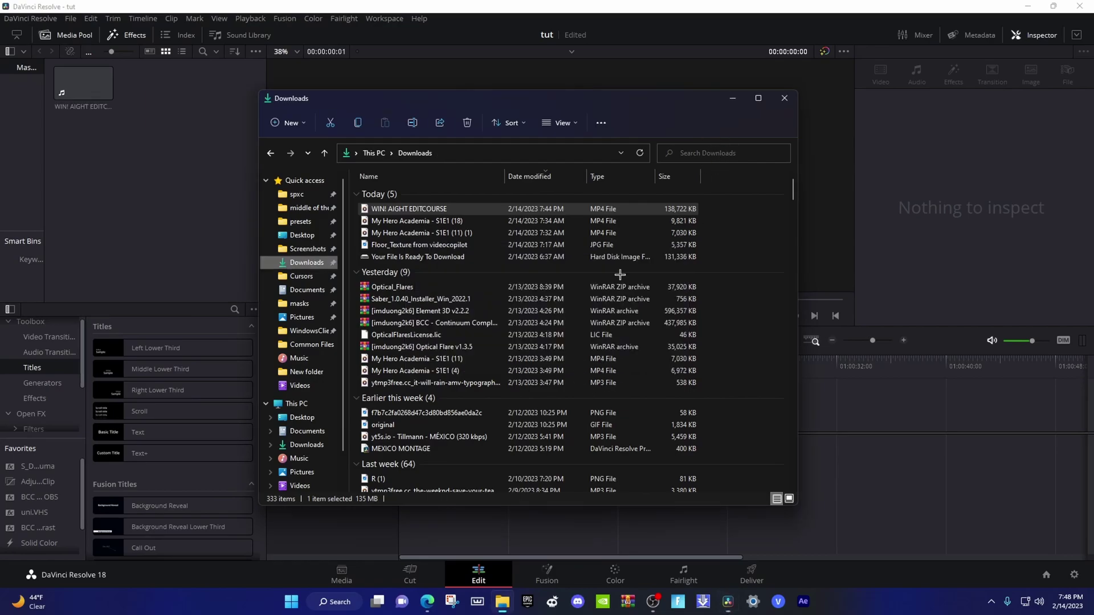
click(784, 98)
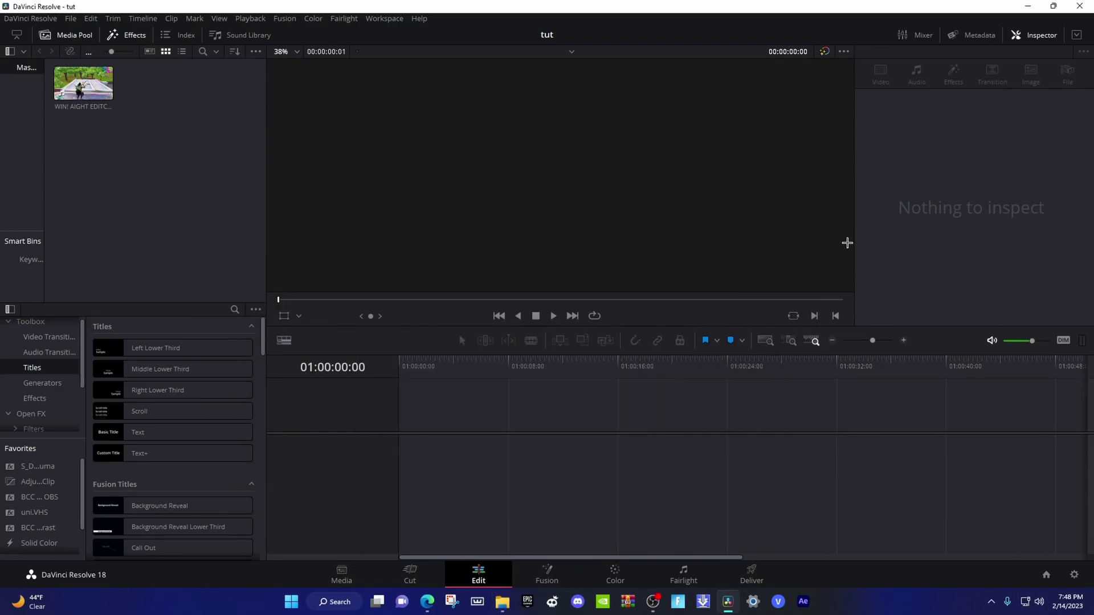
- Set the timeline to a custom 2560 x 1440 resolution at 60 fps and save the settings
click(1072, 576)
click(554, 126)
click(551, 142)
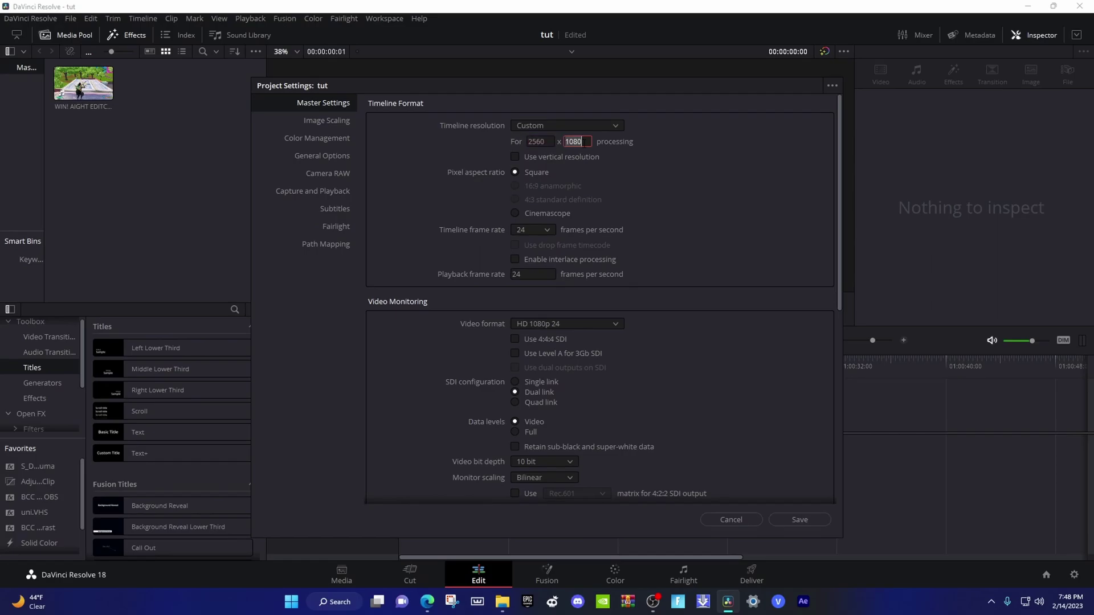
click(533, 230)
click(529, 356)
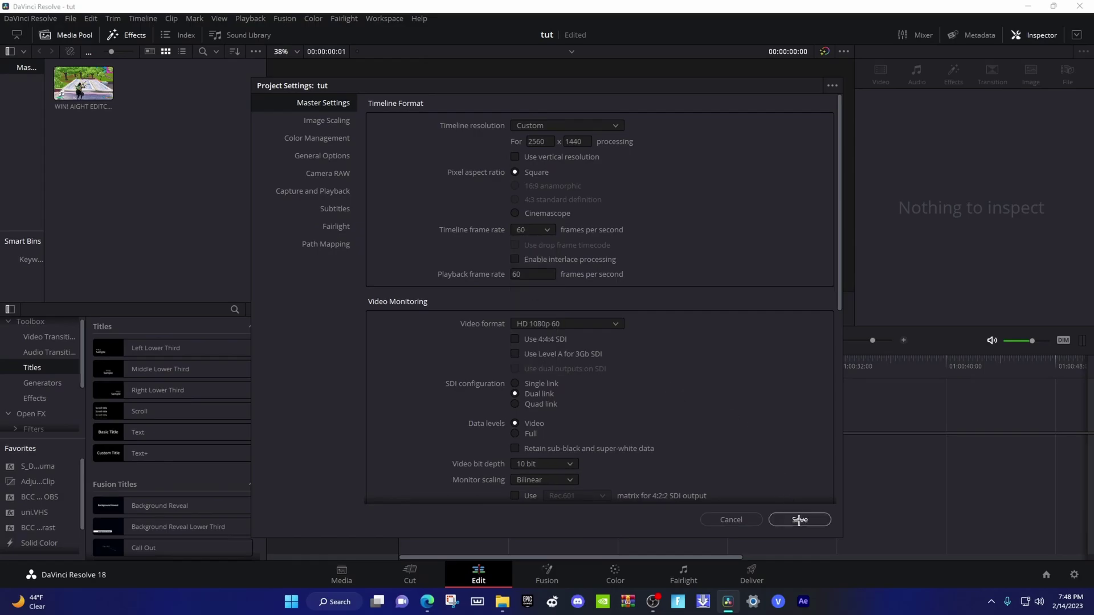
click(796, 519)
click(646, 340)
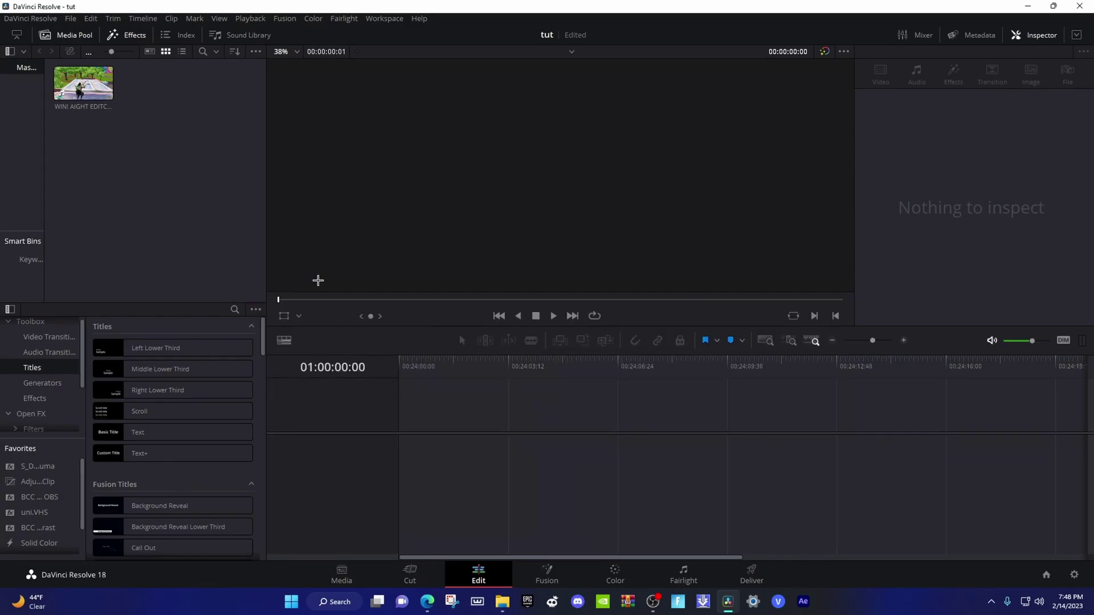
- Import the ava-max MP3 from Downloads into the media pool
click(502, 603)
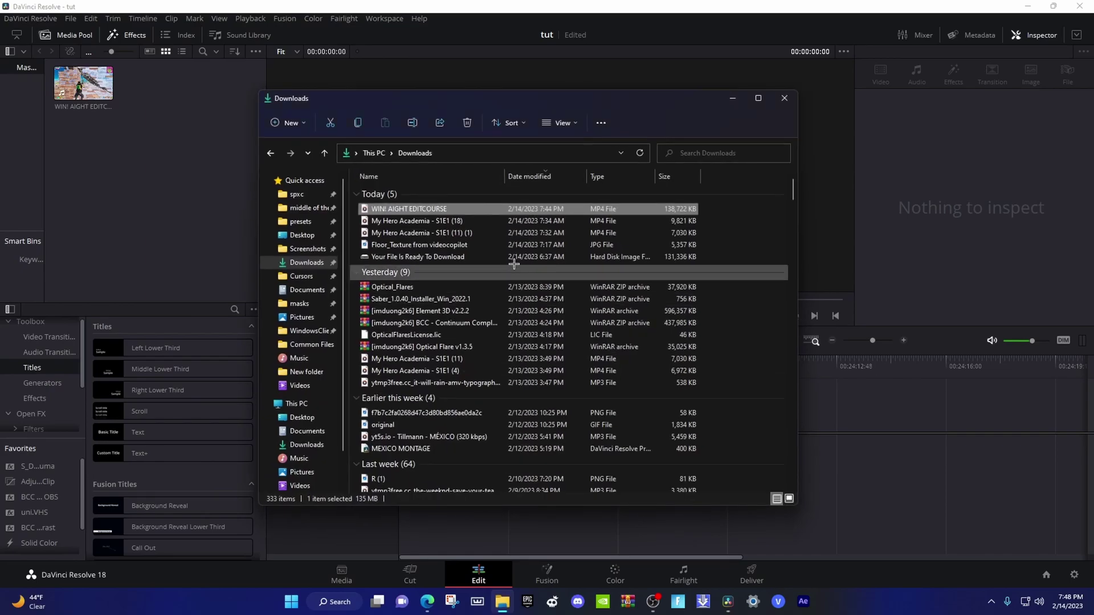
scroll(438, 255, down, 3)
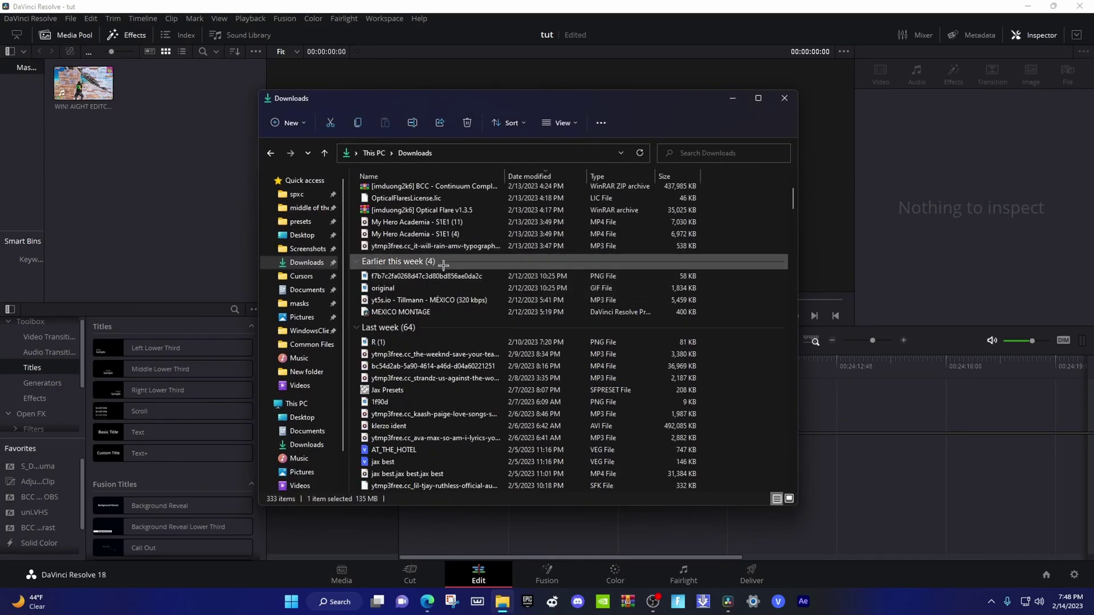
scroll(447, 306, down, 4)
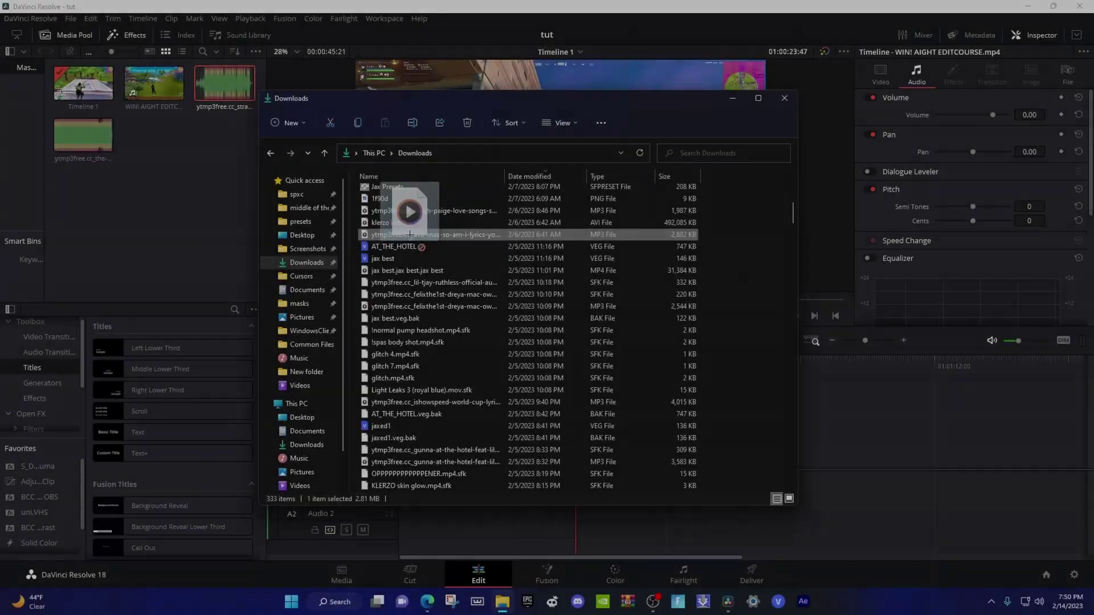
drag(379, 234, 198, 212)
- Place the ava-max song on the Audio 2 track
click(173, 187)
click(227, 89)
drag(227, 91, 416, 522)
- Mark the song's beat with Marker 1, keeping its original start and volume
drag(739, 359, 714, 359)
key(space)
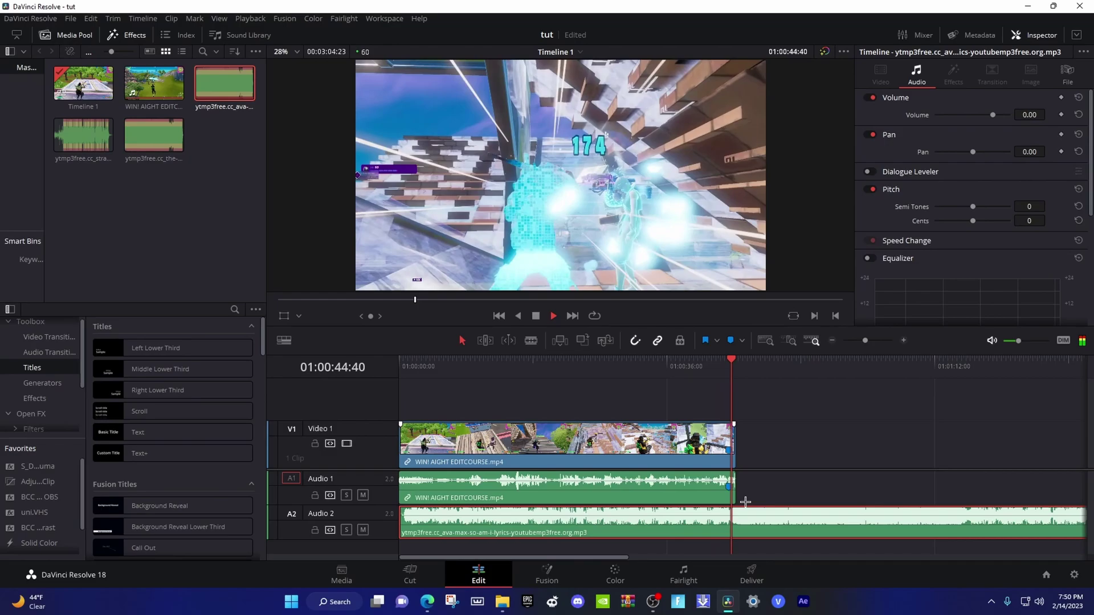
key(space)
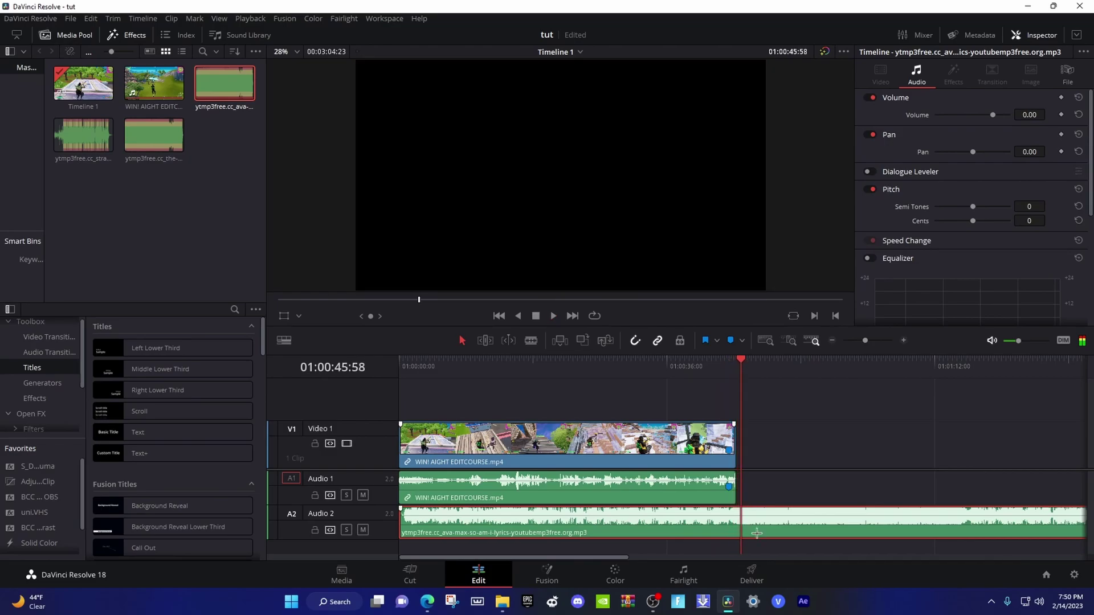
key(m)
drag(400, 526, 515, 521)
mouse_move(621, 516)
mouse_down()
mouse_move(613, 525)
mouse_move(641, 525)
mouse_up()
key(ctrl+z)
drag(508, 520, 400, 509)
- Trim the starts of all three clips, move them to the timeline beginning, and play back
drag(428, 394, 453, 512)
drag(406, 458, 563, 424)
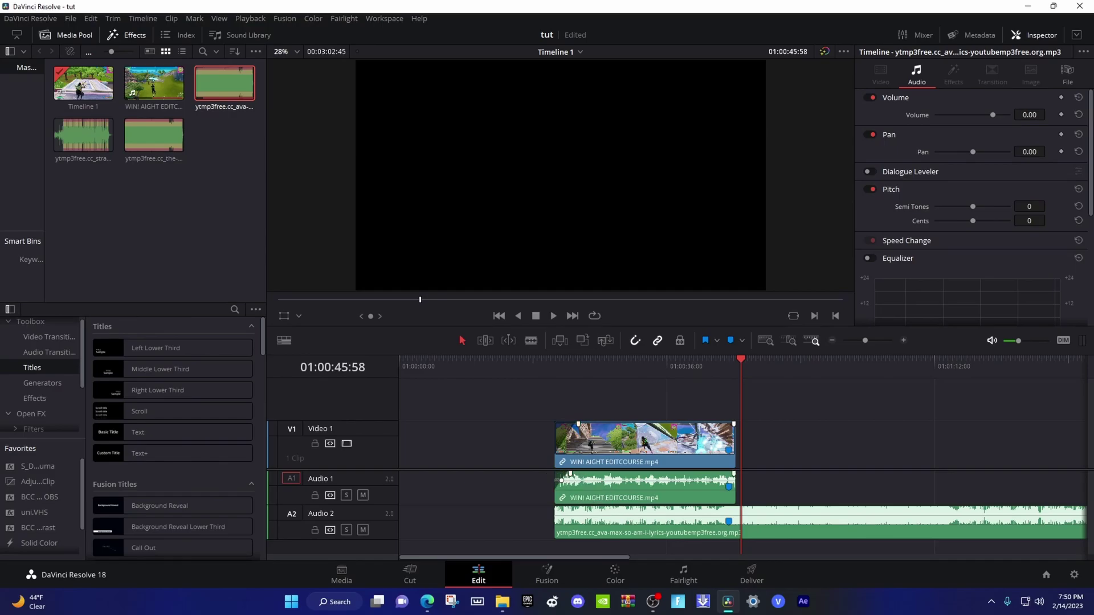
drag(629, 400, 651, 532)
drag(636, 487, 455, 374)
key(Home)
key(space)
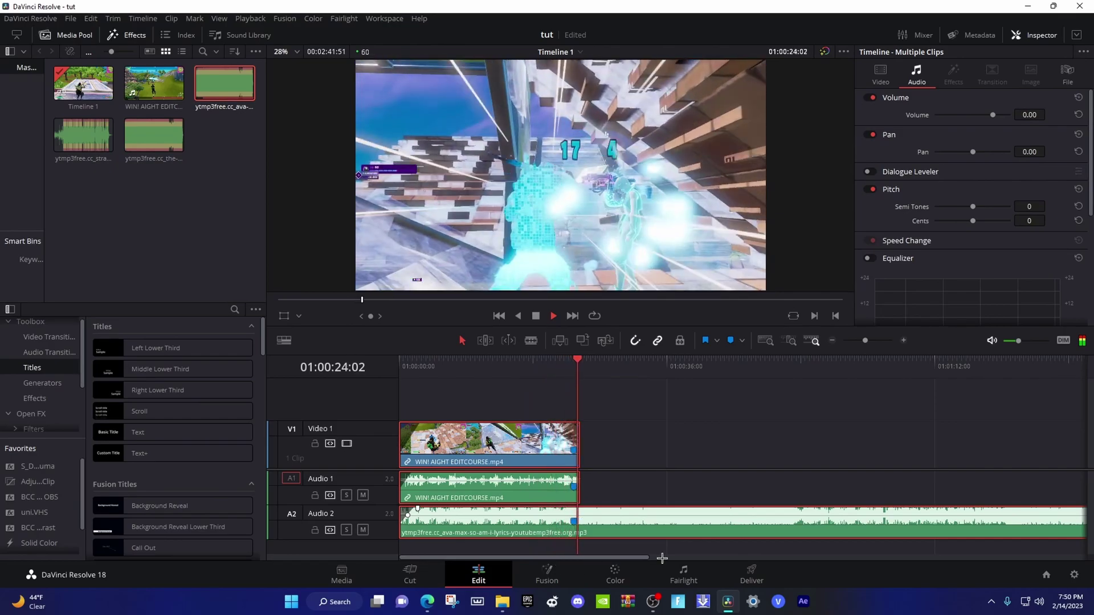
- Show retime controls at Marker 1 and unlink the gameplay video from its audio
click(572, 361)
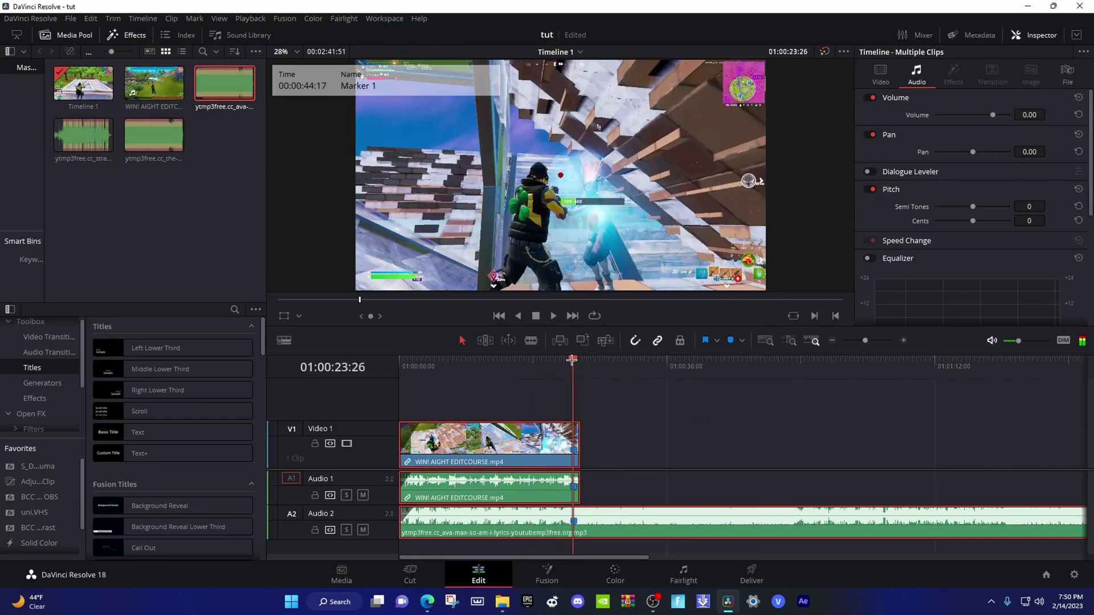
click(880, 340)
key(ctrl+r)
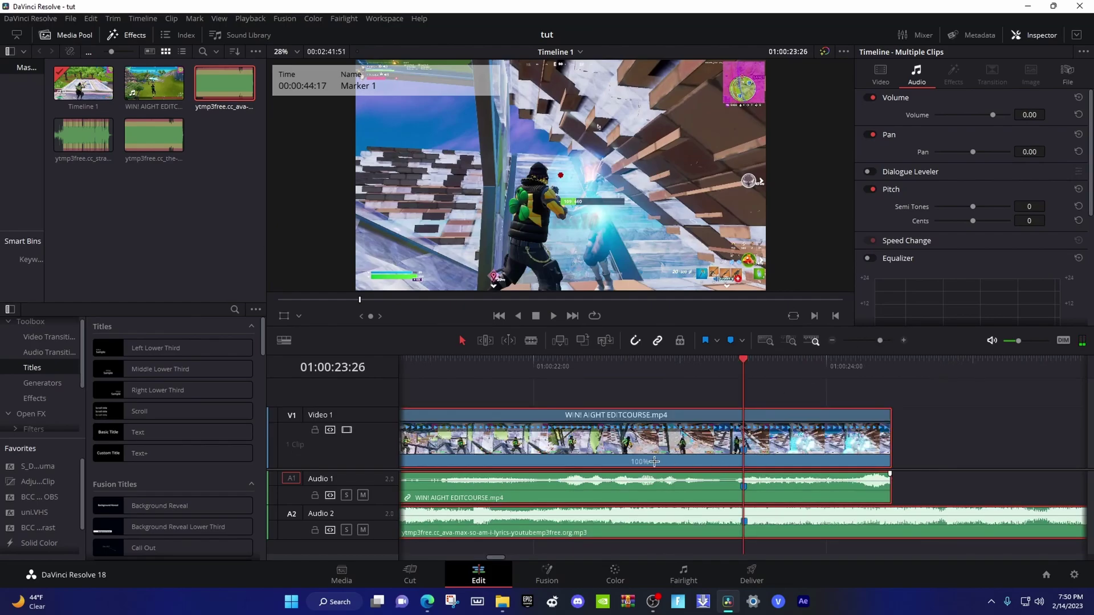
click(722, 382)
click(901, 425)
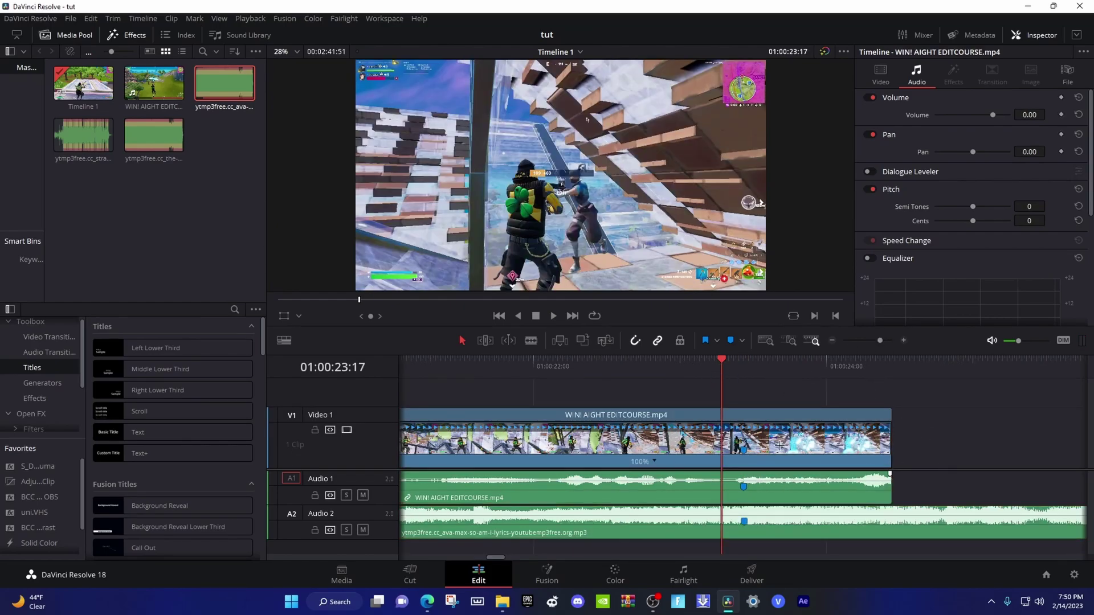
right_click(761, 443)
click(782, 432)
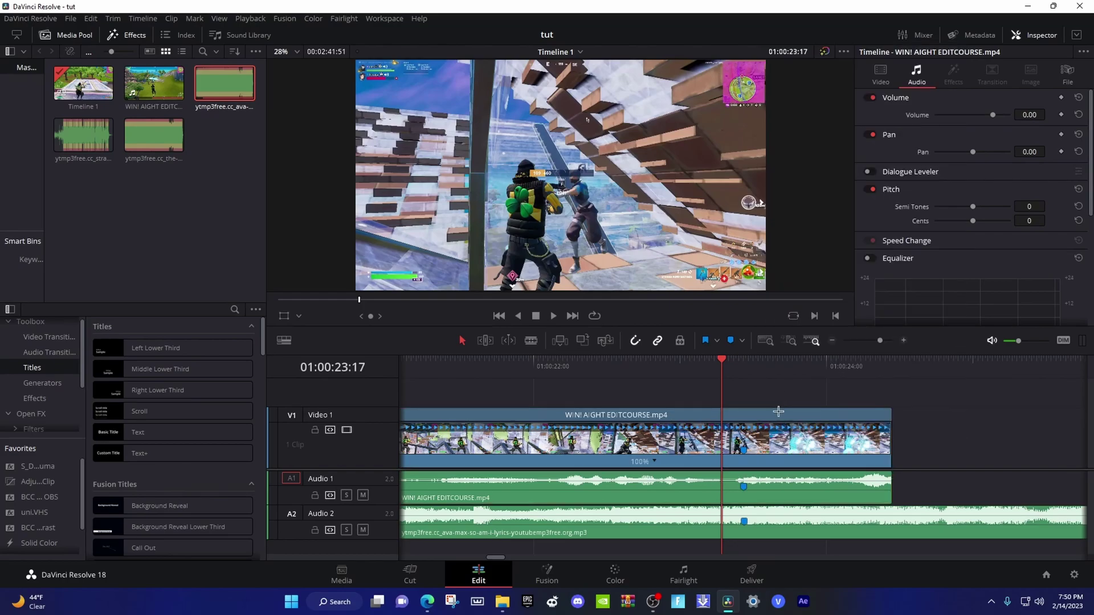
- Add speed points on the gameplay video at Marker 1 and a few frames before it
click(778, 412)
drag(721, 371, 742, 396)
click(654, 462)
click(695, 480)
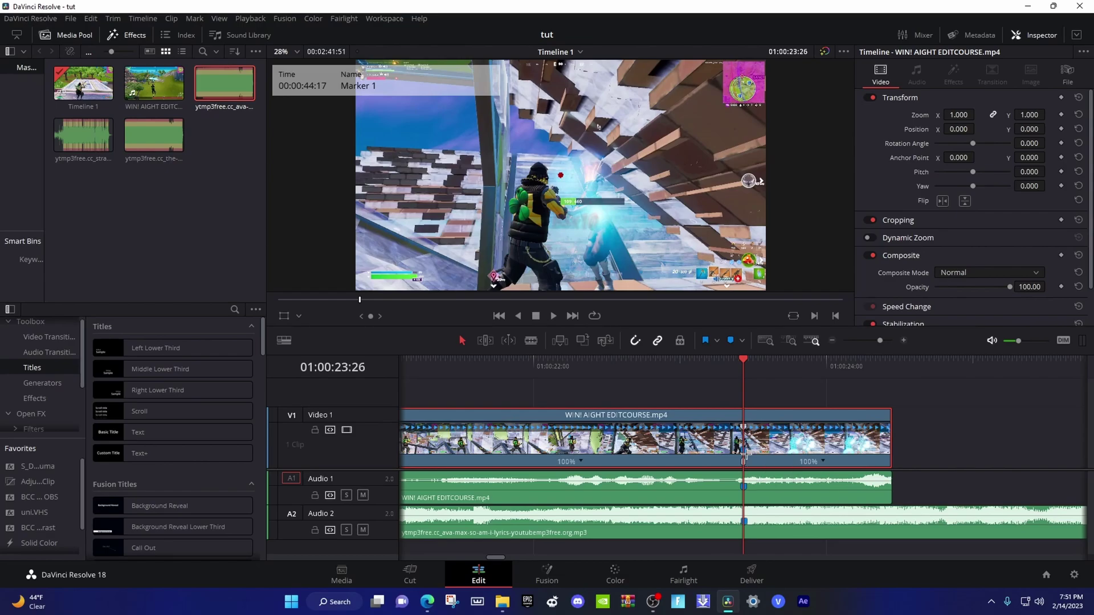
key(Left)
key(Left)
key(Left)
key(Left)
key(Left)
key(Left)
key(Left)
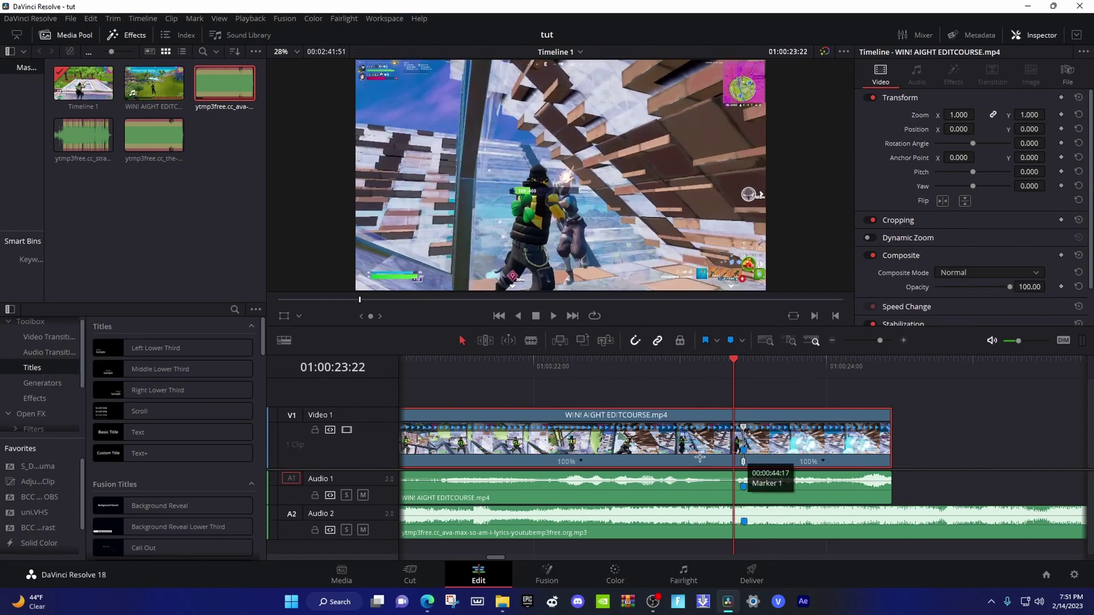
click(581, 462)
click(620, 479)
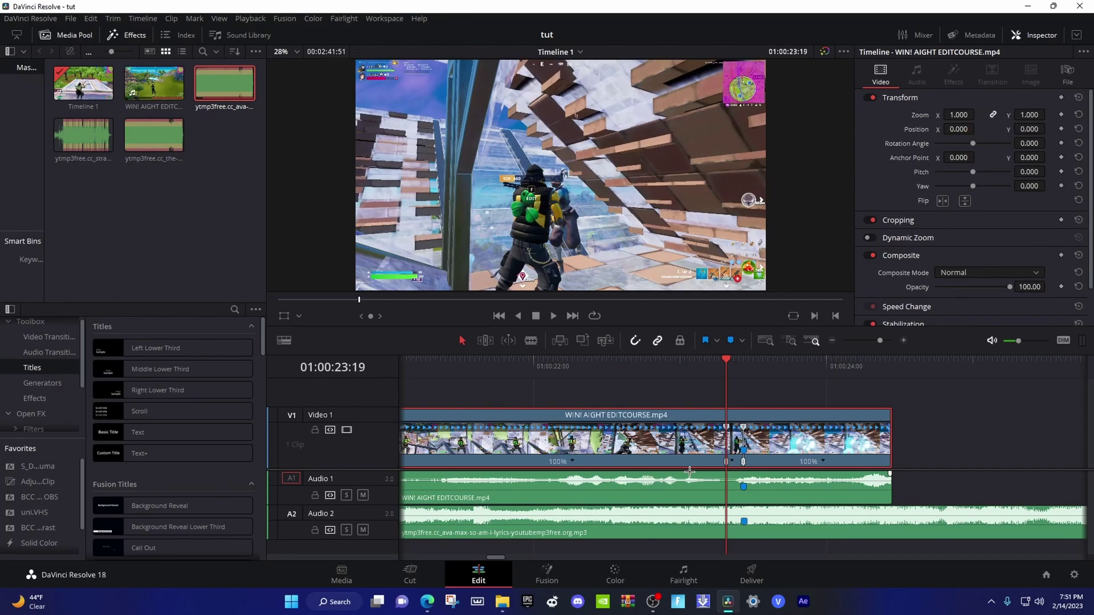
key(Left)
key(Left)
key(Left)
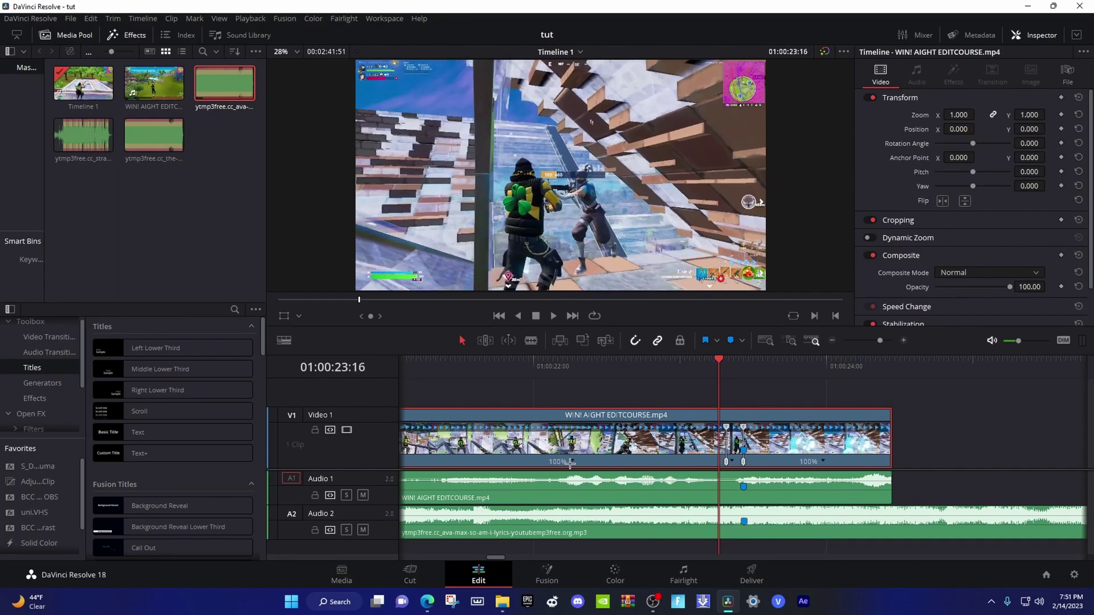
click(572, 462)
click(620, 479)
- Slow one retimed segment to 50% and speed up the following segment
click(903, 340)
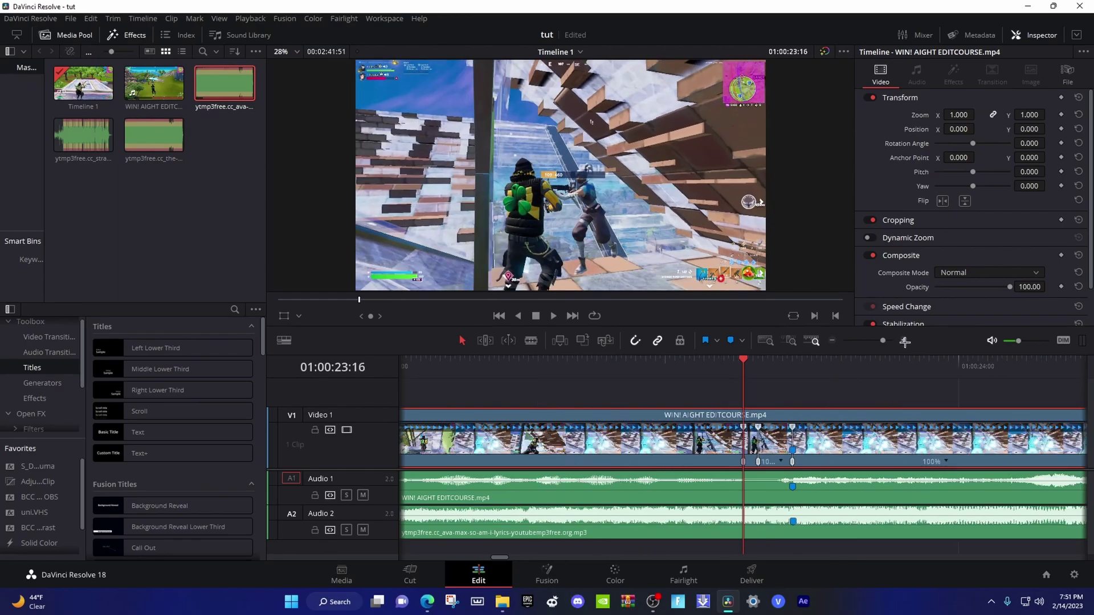
click(764, 461)
mouse_move(809, 510)
click(884, 510)
click(844, 461)
mouse_move(875, 504)
click(953, 596)
- Nudge the video right to align its marker, then put the playhead a few frames past it
click(847, 366)
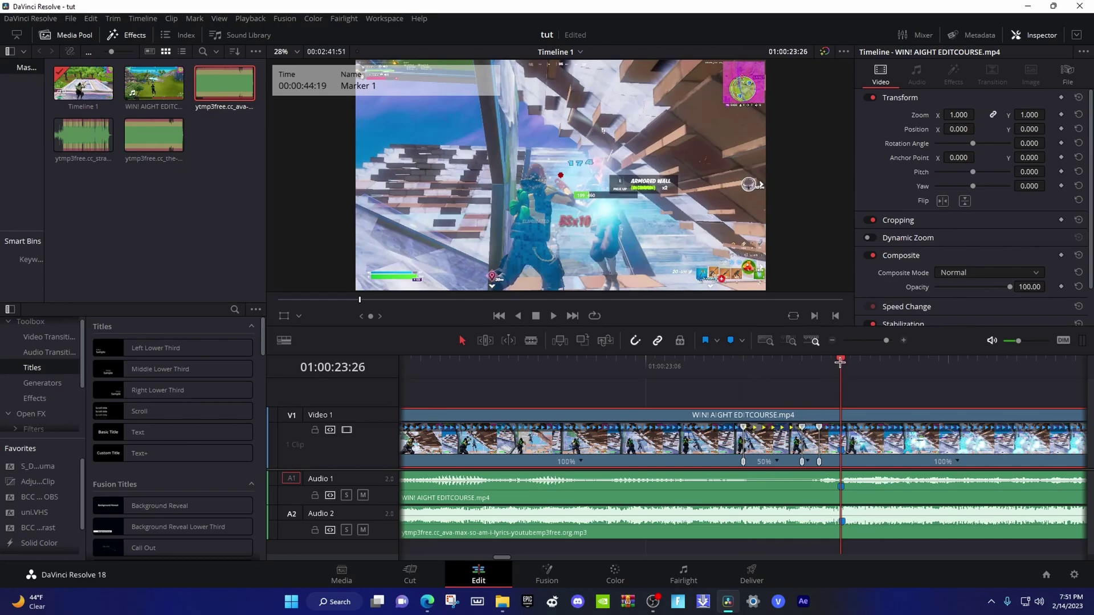
key(Left)
key(Left)
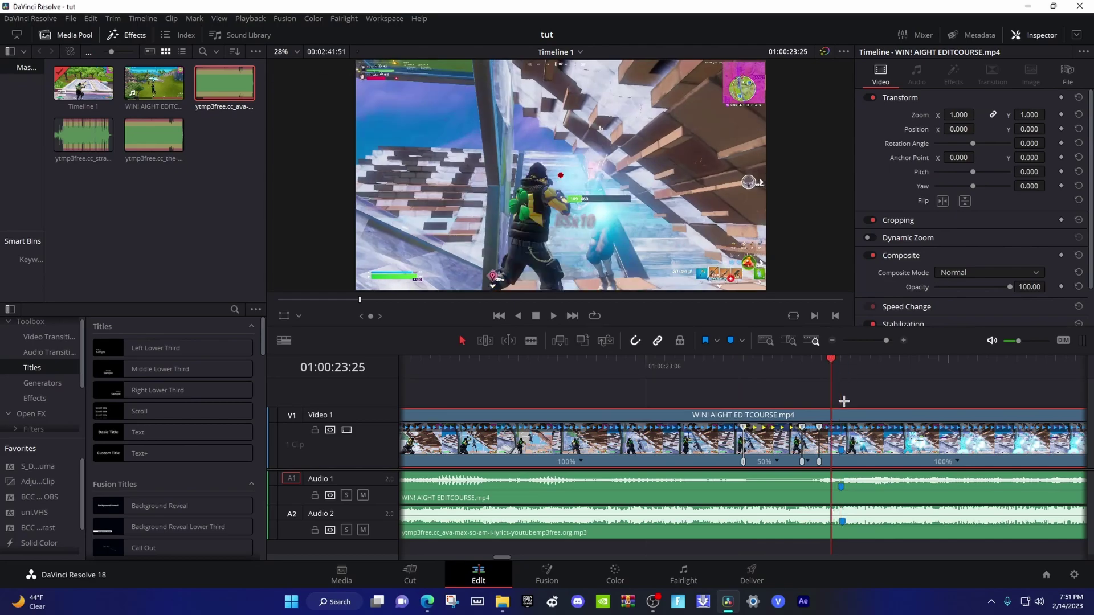
drag(822, 449, 842, 449)
click(841, 366)
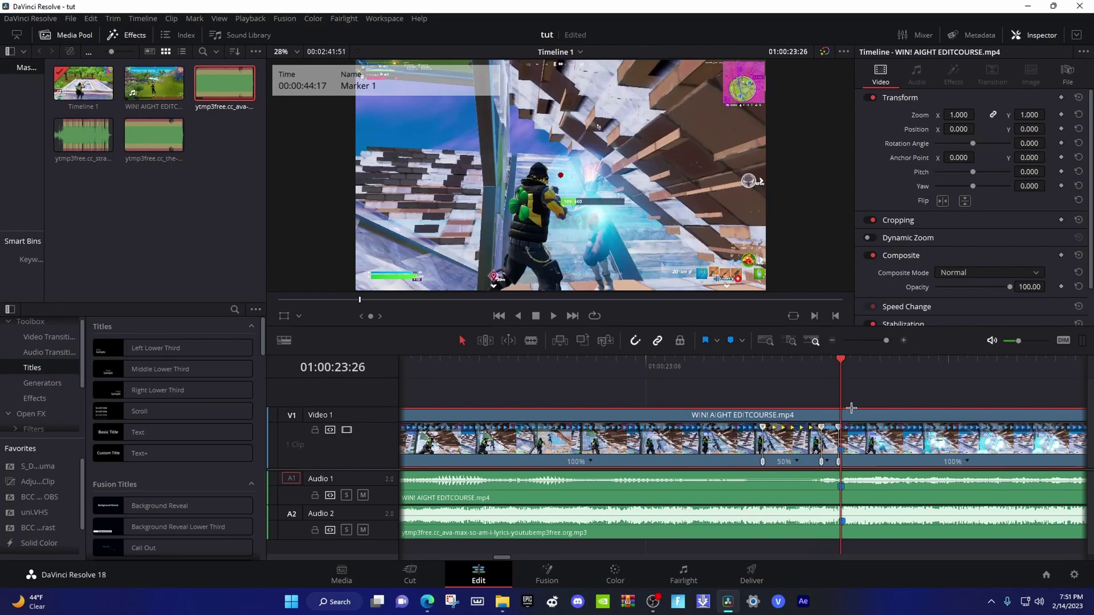
key(Right)
key(Right)
key(Right)
key(Right)
key(Right)
click(967, 462)
- Add another speed point, set that segment to 400% and the final segment to 50%
click(1001, 477)
click(871, 461)
mouse_move(918, 504)
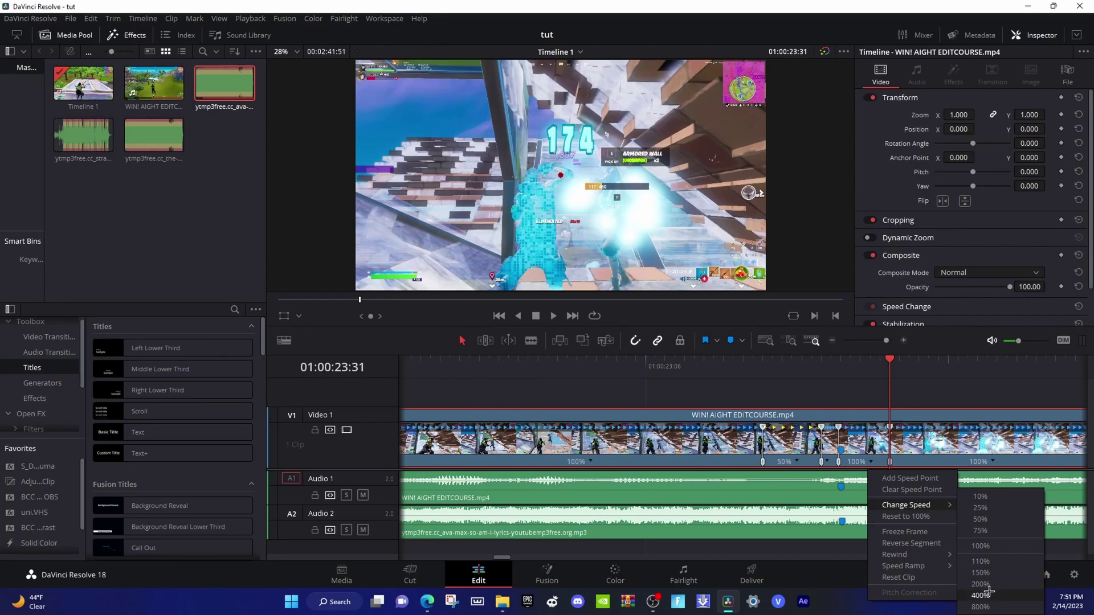
click(990, 595)
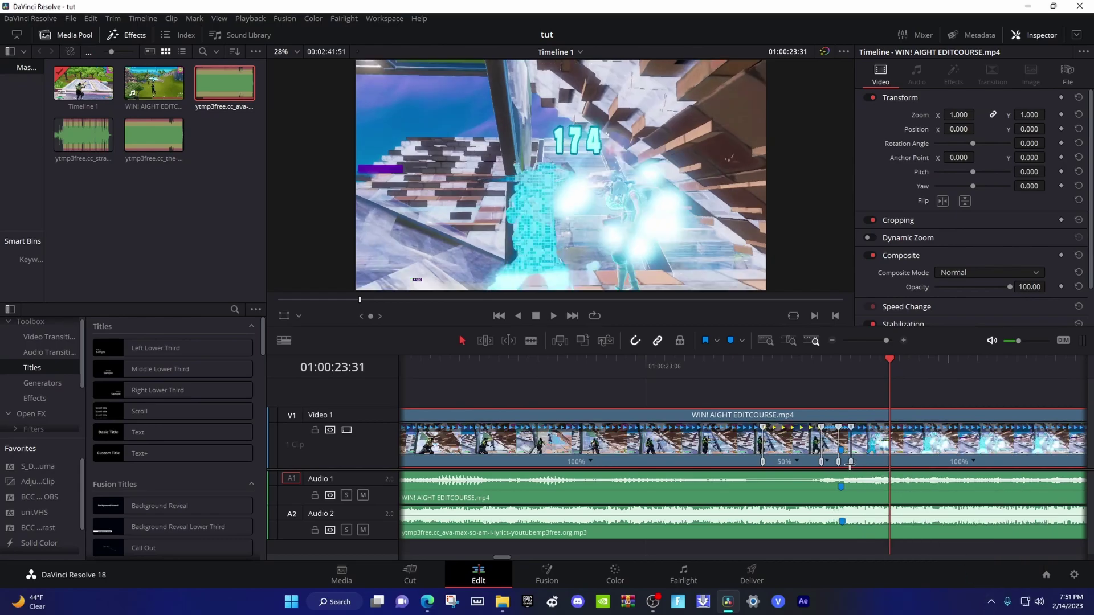
click(980, 462)
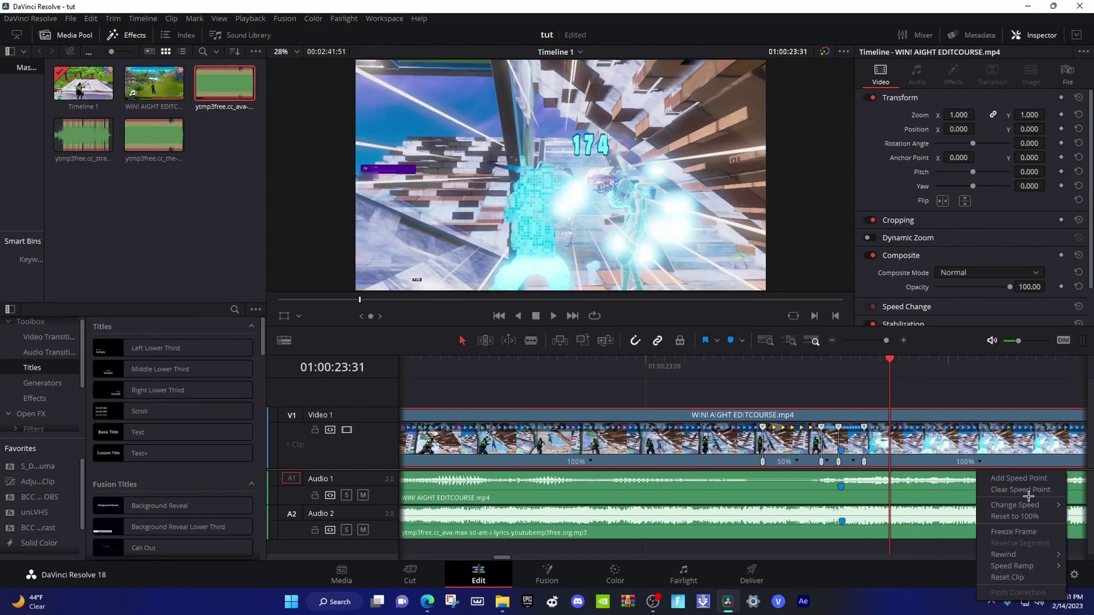
mouse_move(1020, 501)
click(912, 515)
- Play back the retimed section from just before the speed change
click(674, 360)
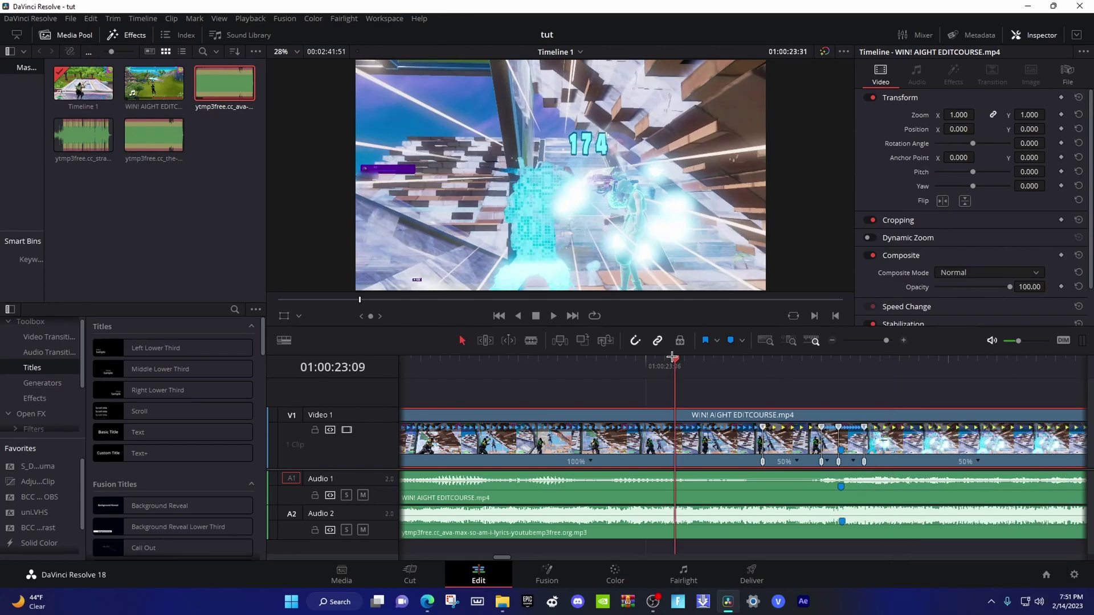
key(space)
key(space)
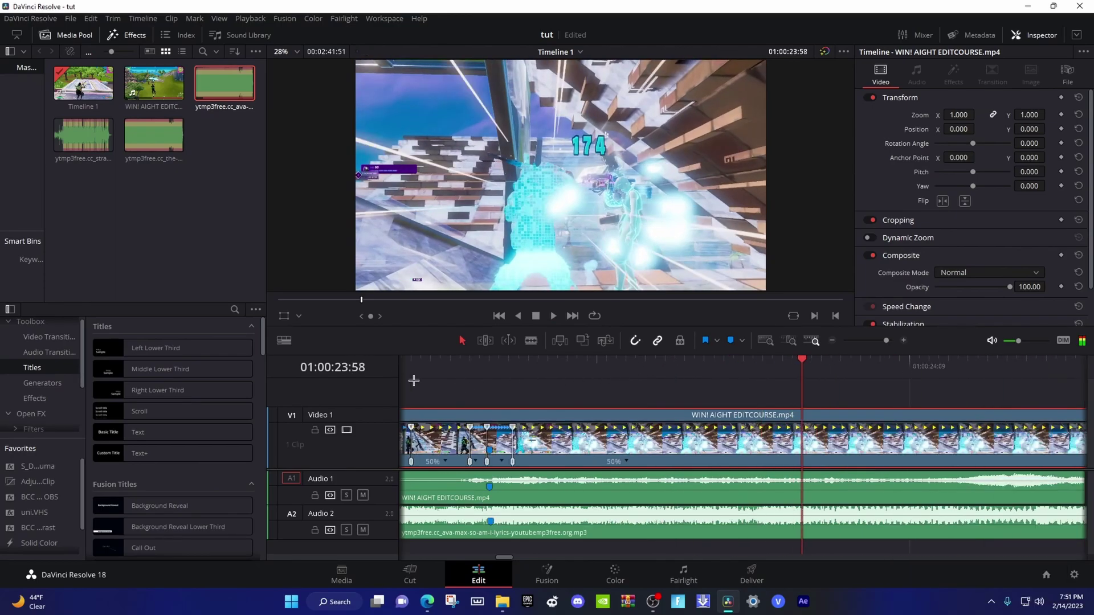
drag(413, 381, 744, 381)
click(438, 371)
key(space)
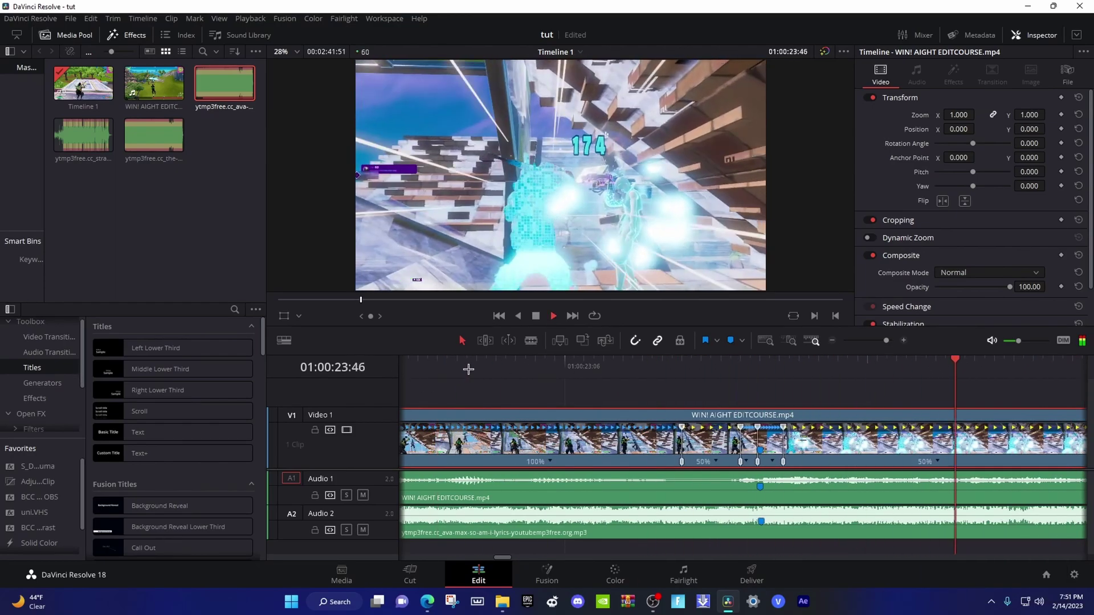
key(space)
- Trim the footage clip's end to 01:00:24:21 and return the playhead to the marker
drag(883, 342, 874, 345)
drag(664, 412, 763, 413)
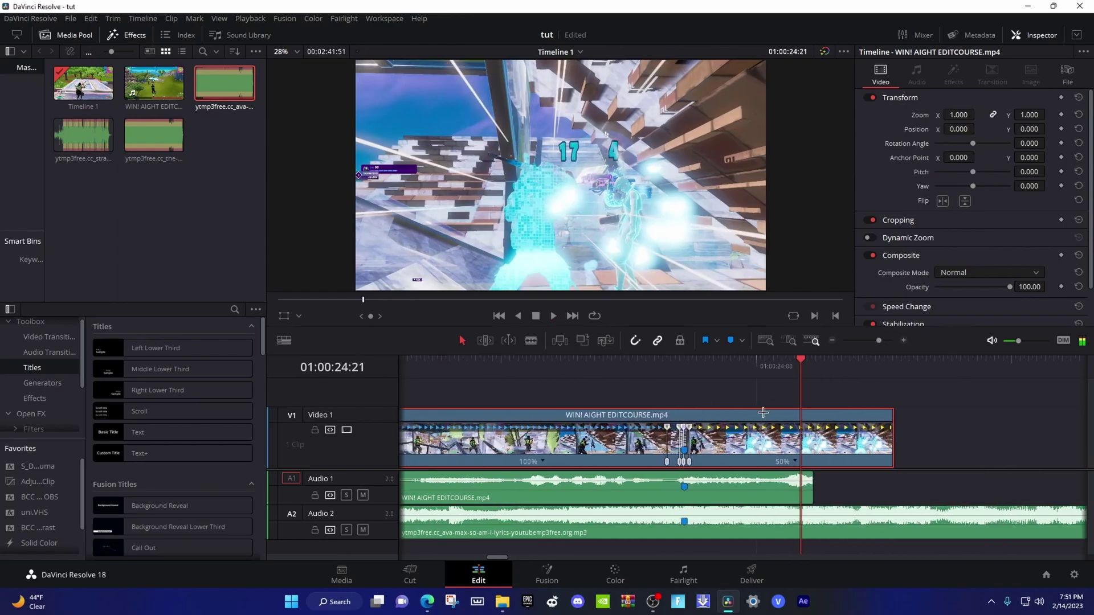
drag(876, 437, 798, 436)
click(712, 404)
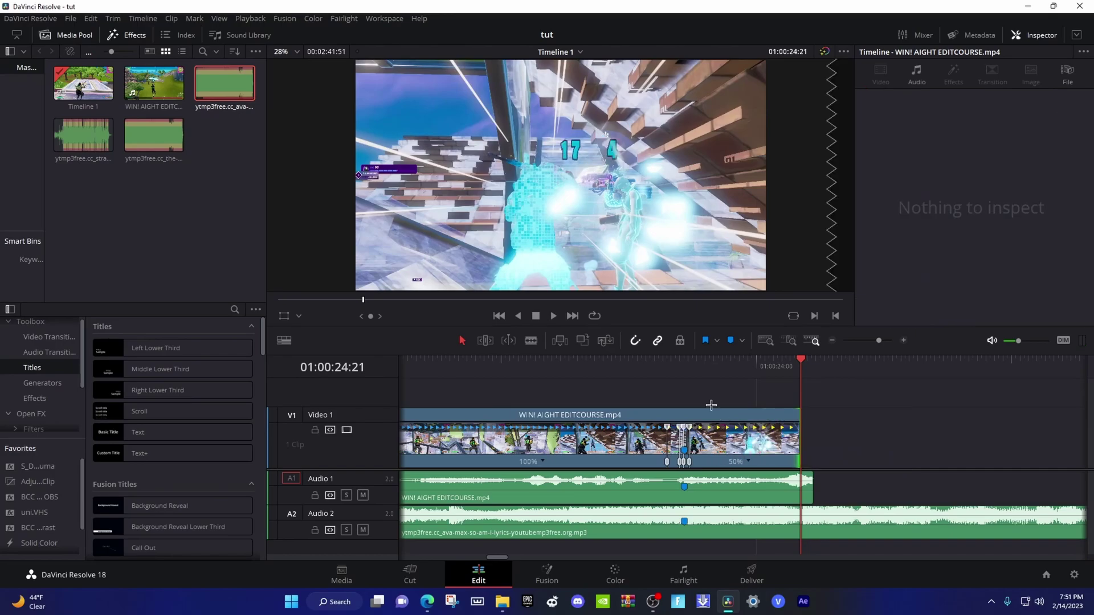
drag(711, 405, 903, 399)
drag(861, 365, 871, 377)
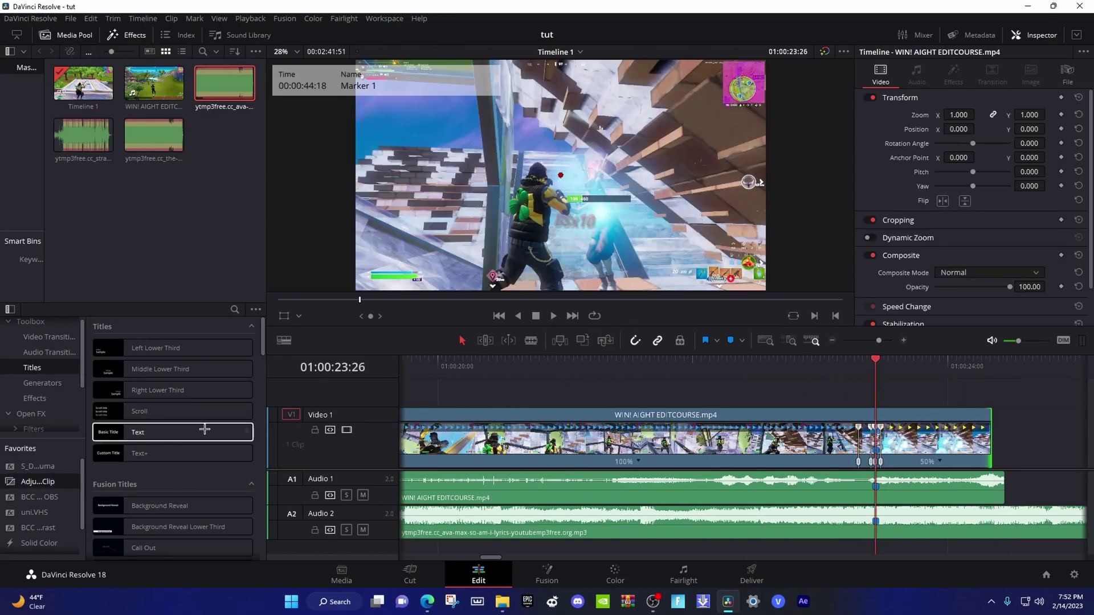
- Place an Adjustment Clip on Video 2 at Marker 1, trimming it and Audio 1 to the footage end
drag(40, 481, 988, 378)
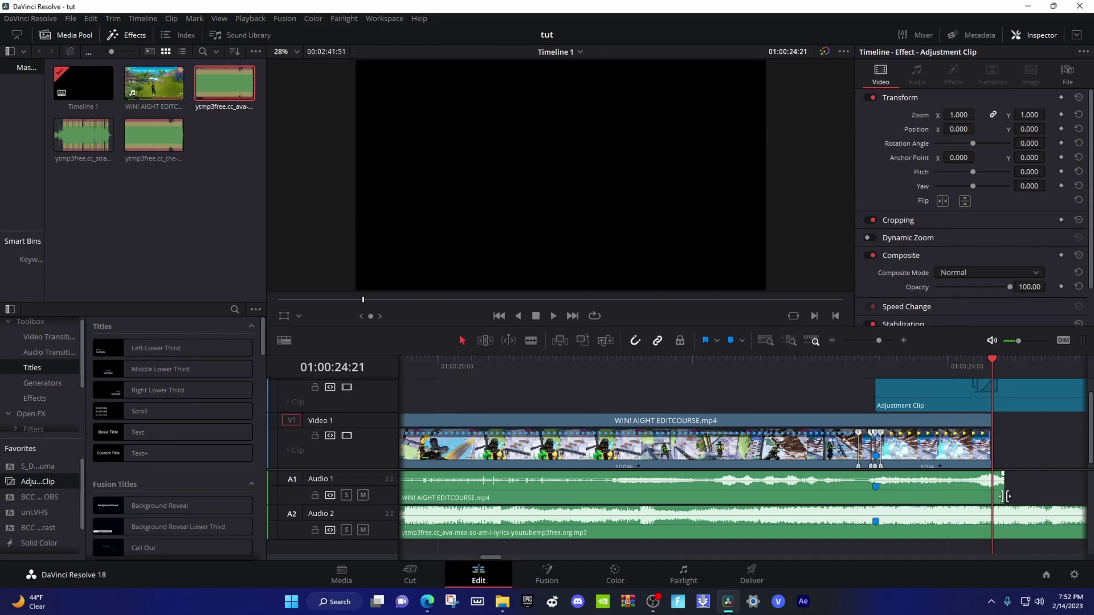
drag(1003, 481, 993, 480)
mouse_move(996, 406)
mouse_down()
mouse_move(1012, 399)
mouse_move(992, 406)
mouse_up()
click(888, 369)
drag(888, 369, 876, 369)
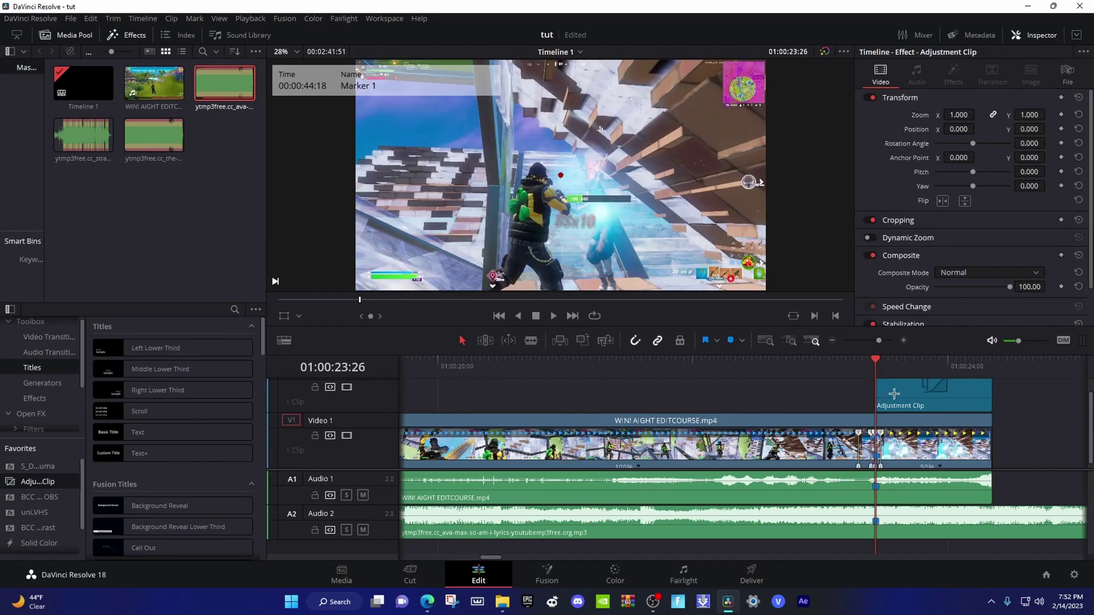
- Open the Adjustment Clip in the Fusion page and bring up Downloads in File Explorer
right_click(894, 394)
click(958, 528)
click(502, 602)
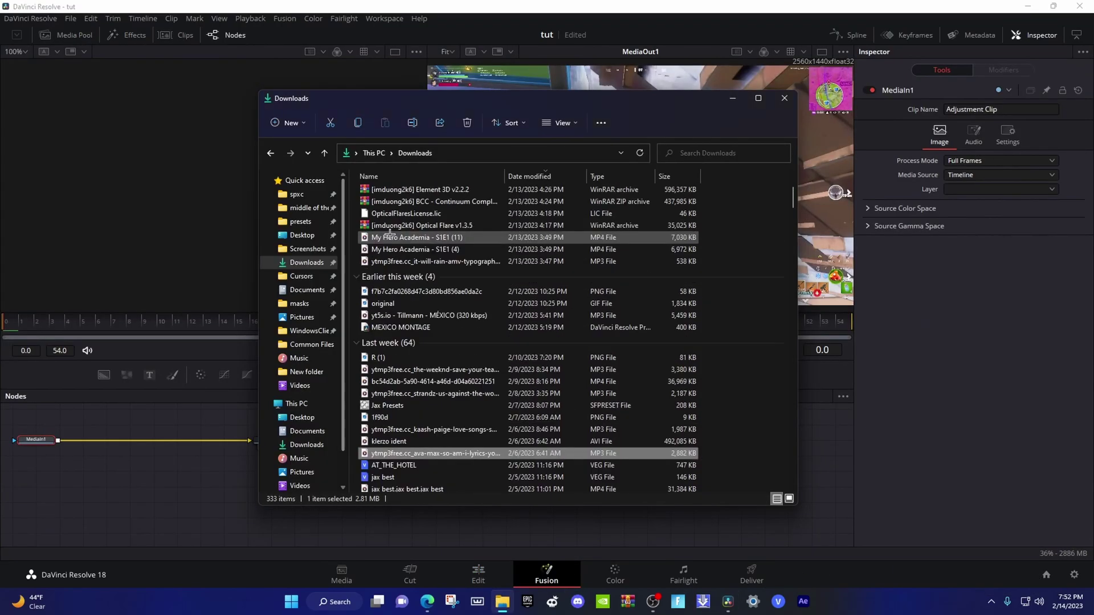
- Import the Main Lens Blur Impact preset from the spxc folder and wire it between MediaIn1 and MediaOut1
scroll(390, 234, up, 1)
click(308, 207)
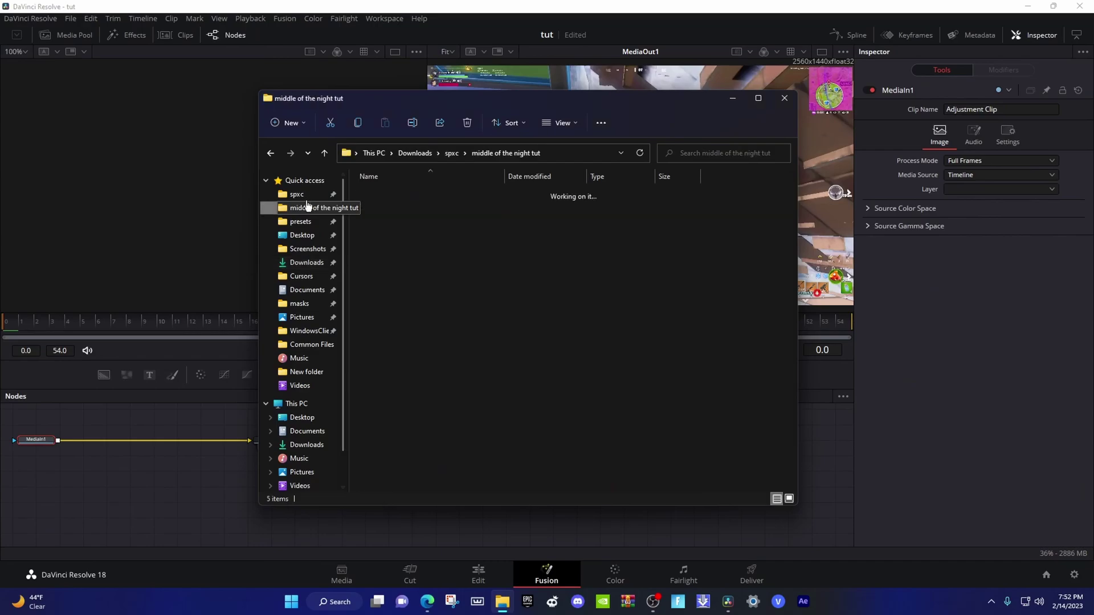
click(296, 195)
double_click(701, 261)
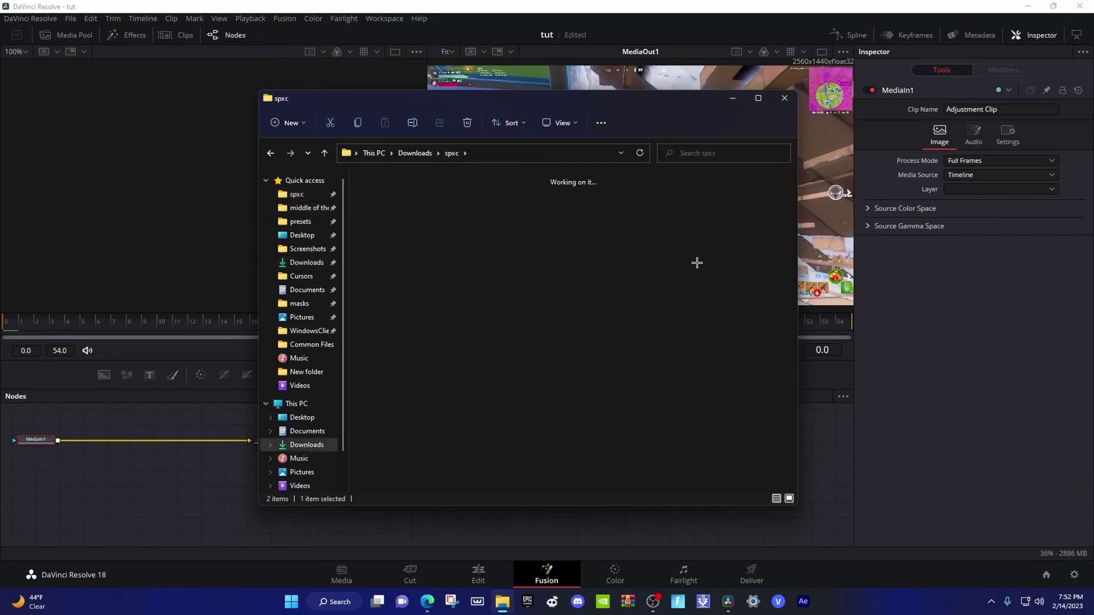
scroll(530, 370, down, 2)
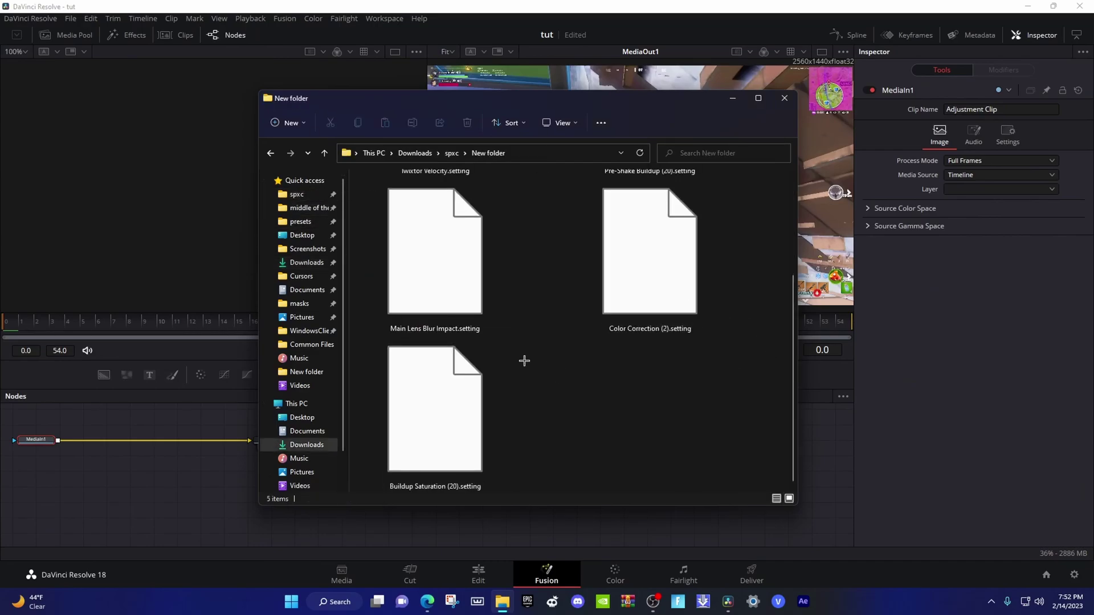
drag(455, 276, 384, 525)
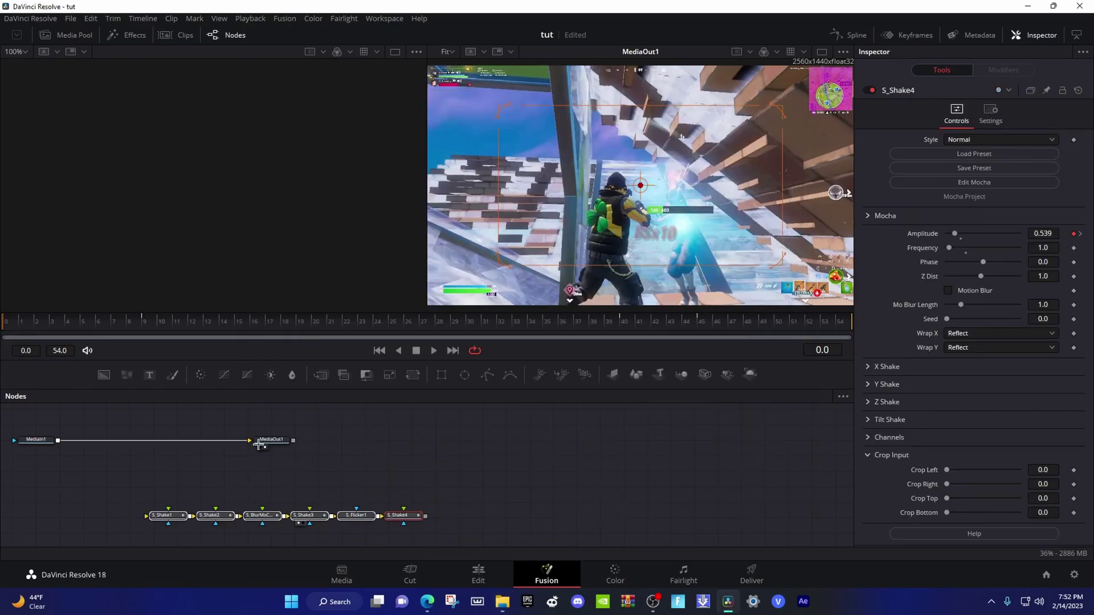
drag(259, 444, 158, 518)
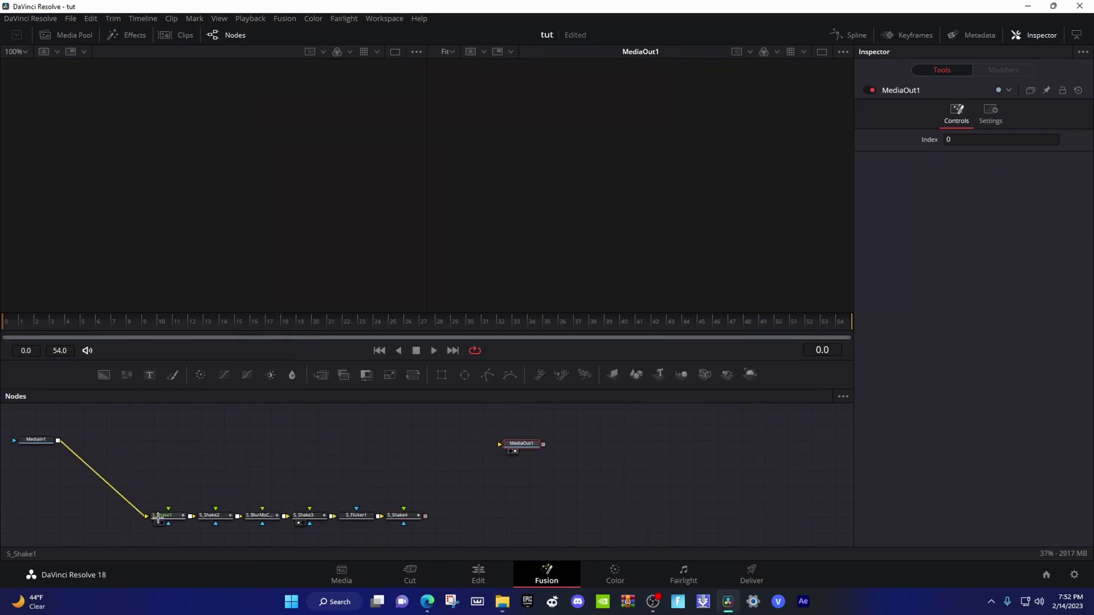
drag(425, 516, 520, 449)
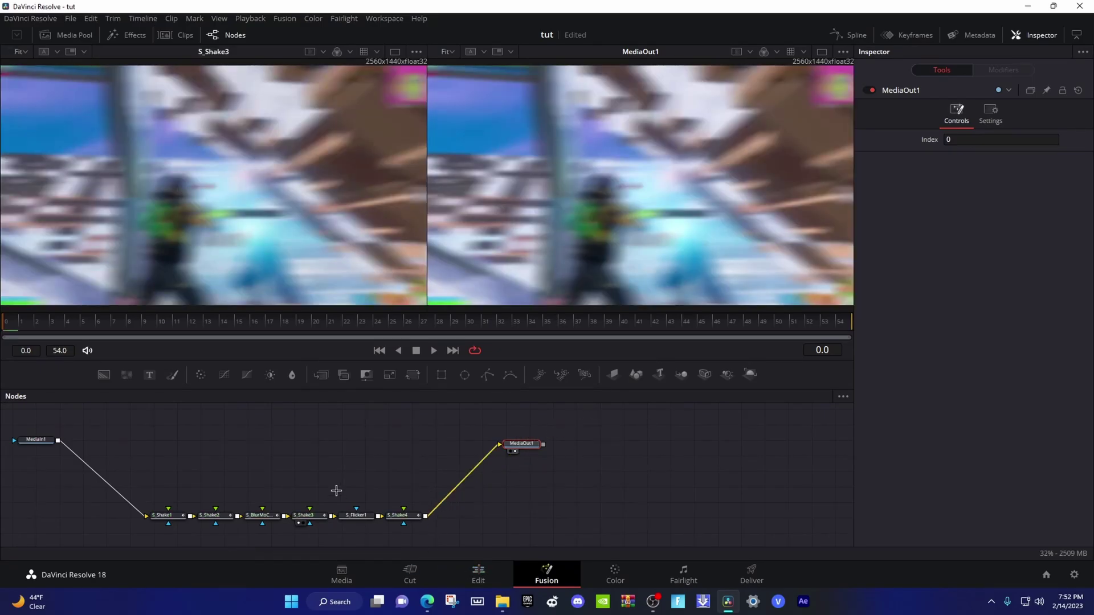
click(484, 573)
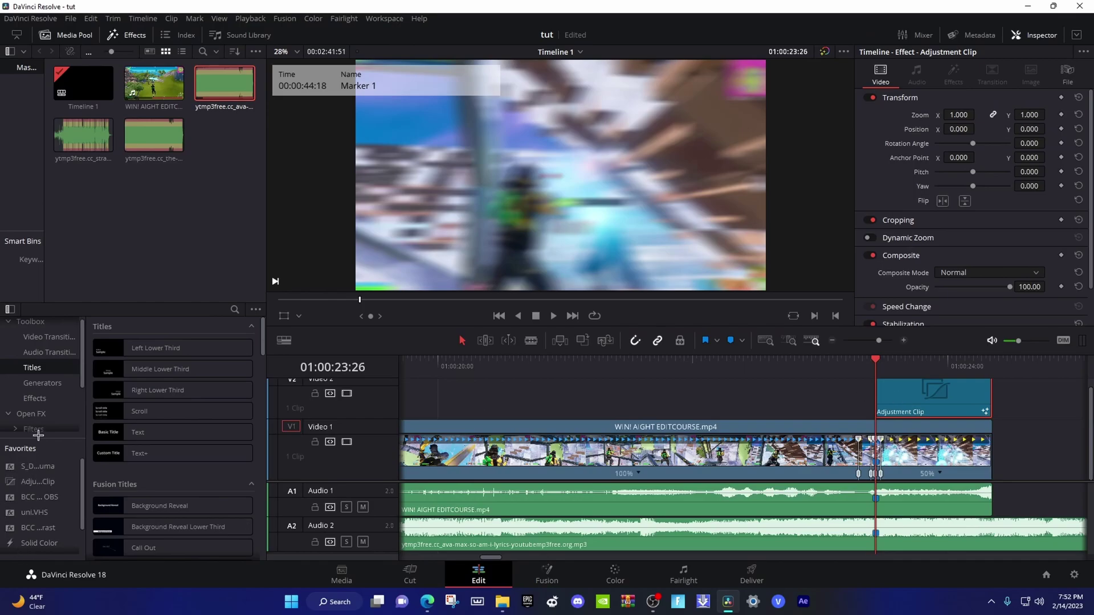
- Search Open FX for 'bcc le' and drop BCC Lens Blur Dissolve on the Adjustment Clip
click(31, 414)
click(234, 309)
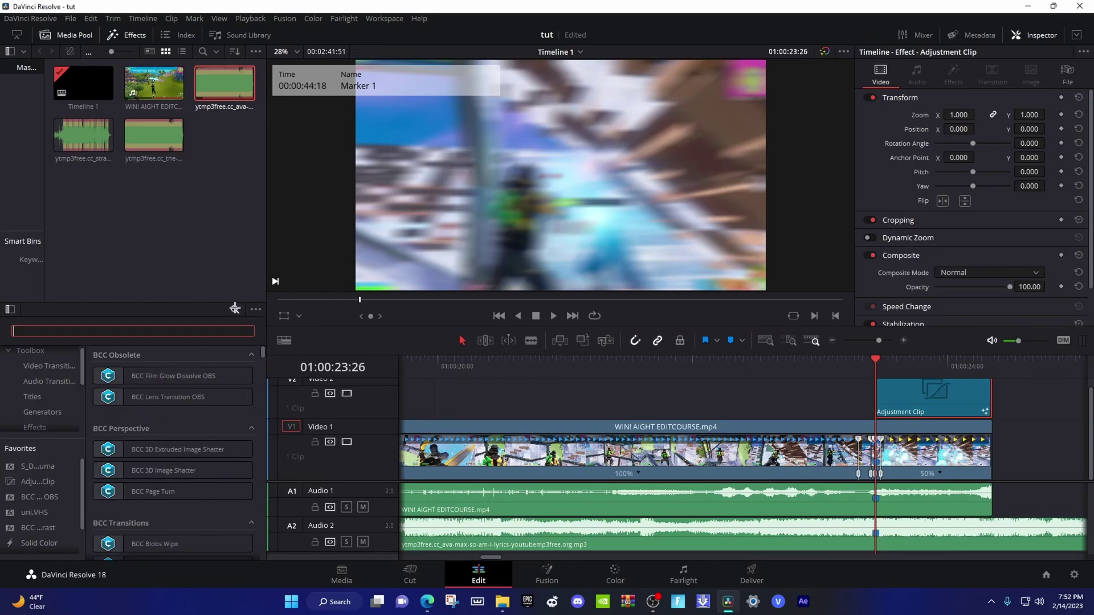
text(bcc lens)
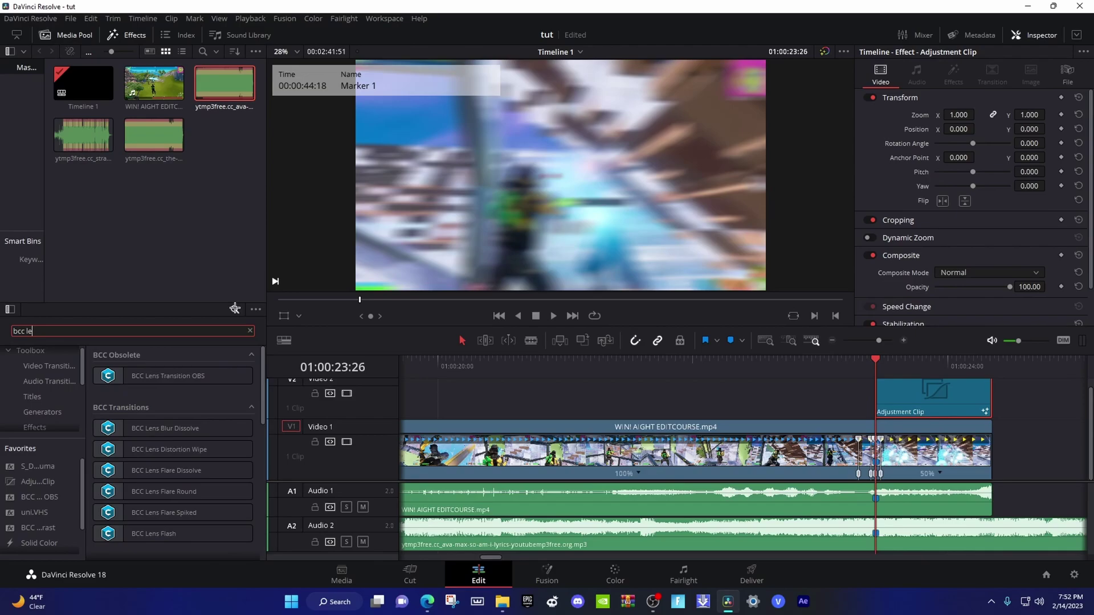
drag(171, 429, 912, 414)
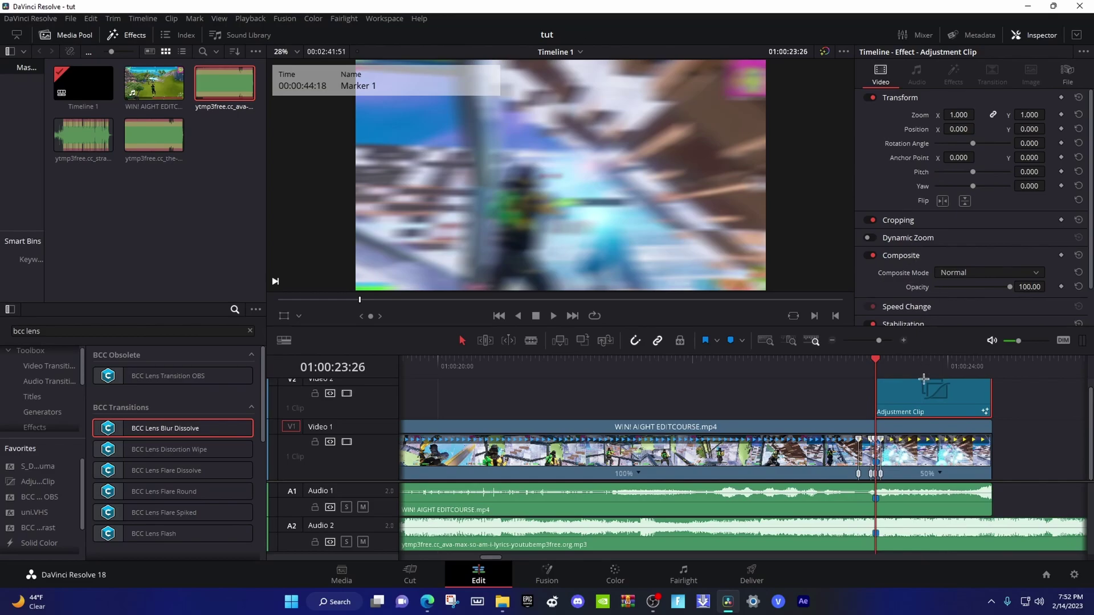
drag(861, 363, 876, 366)
click(833, 391)
click(834, 441)
click(898, 391)
- Refine the effects search and apply BCC Lens Blur OBS to the Adjustment Clip
scroll(950, 265, down, 3)
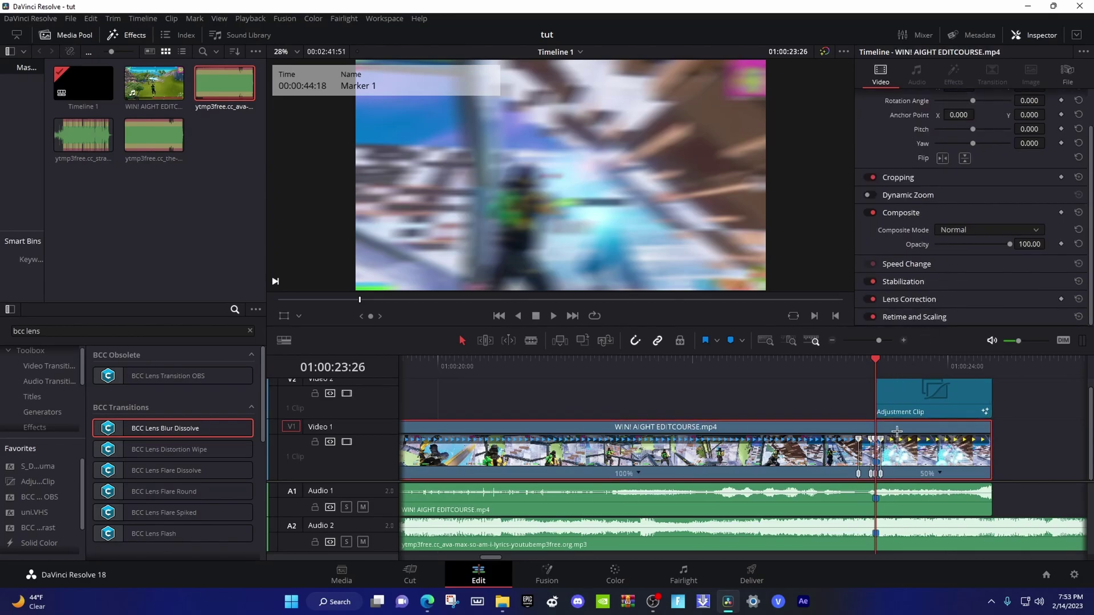
click(827, 427)
click(735, 383)
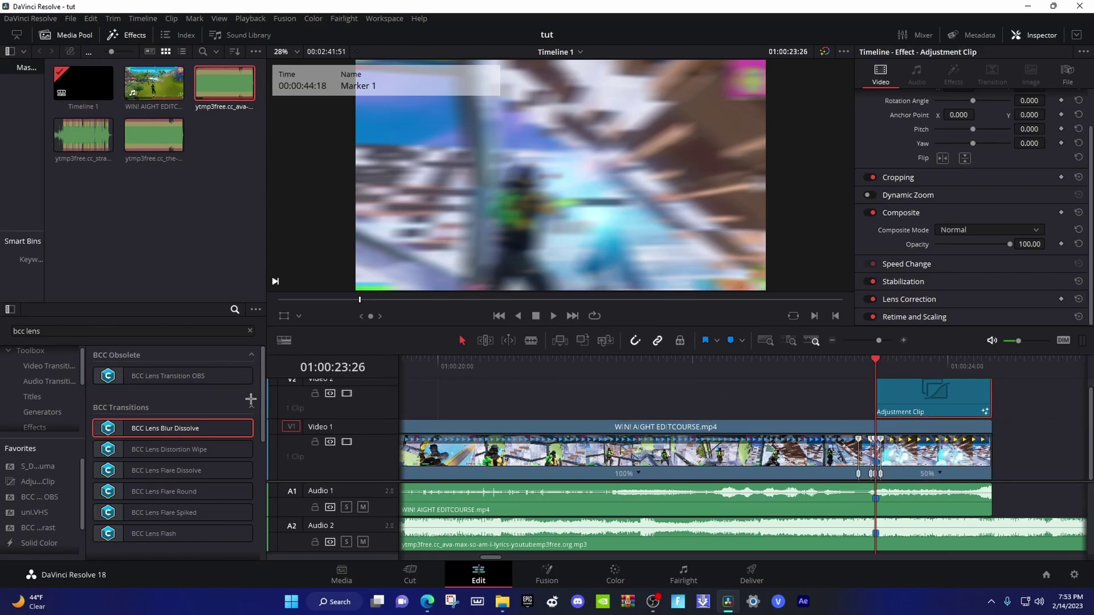
drag(137, 428, 180, 427)
click(120, 331)
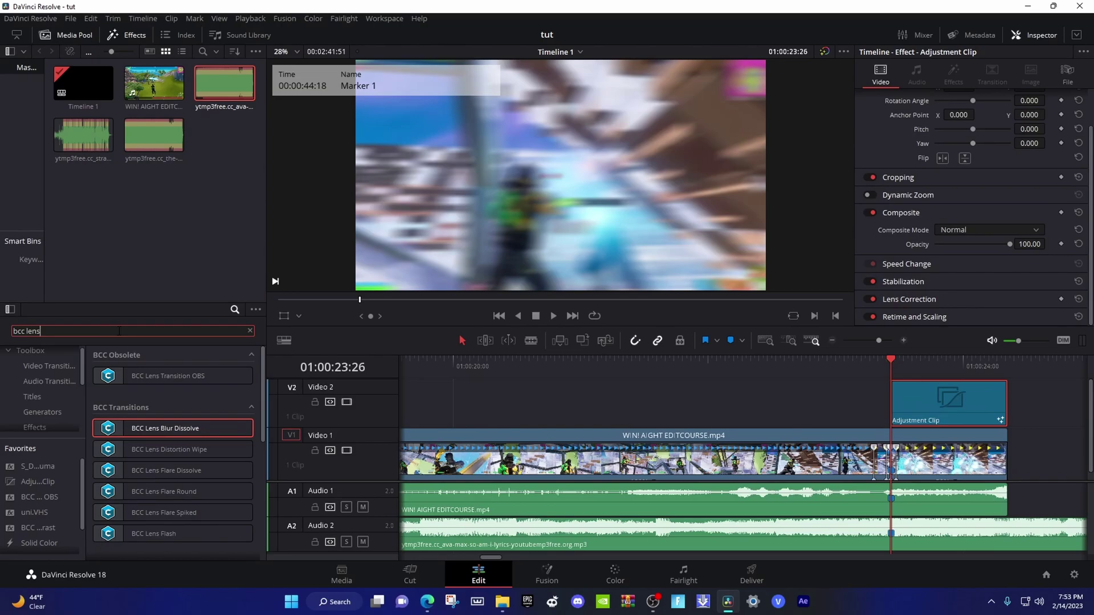
text(blur)
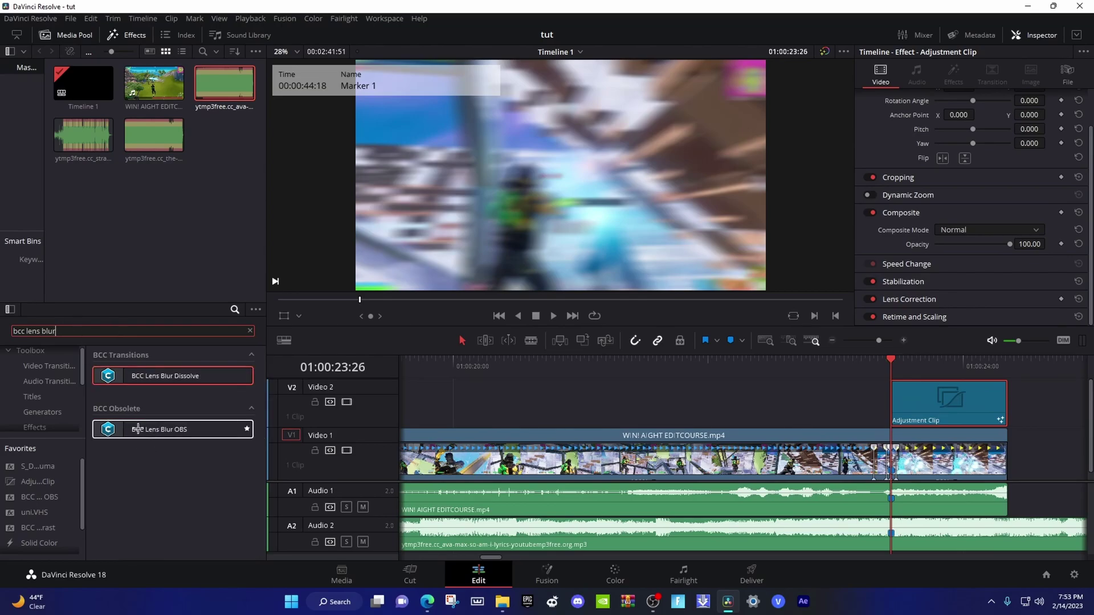
drag(958, 409, 951, 393)
- Keyframe the lens blur's Iris Scale at 14.5 at Marker 1
click(950, 80)
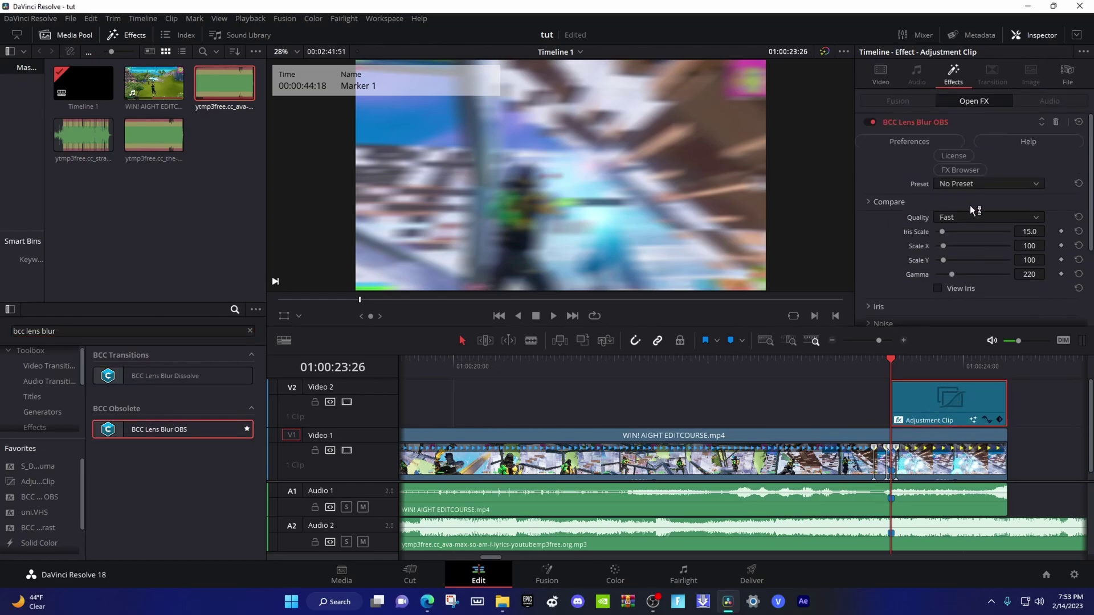
click(1061, 197)
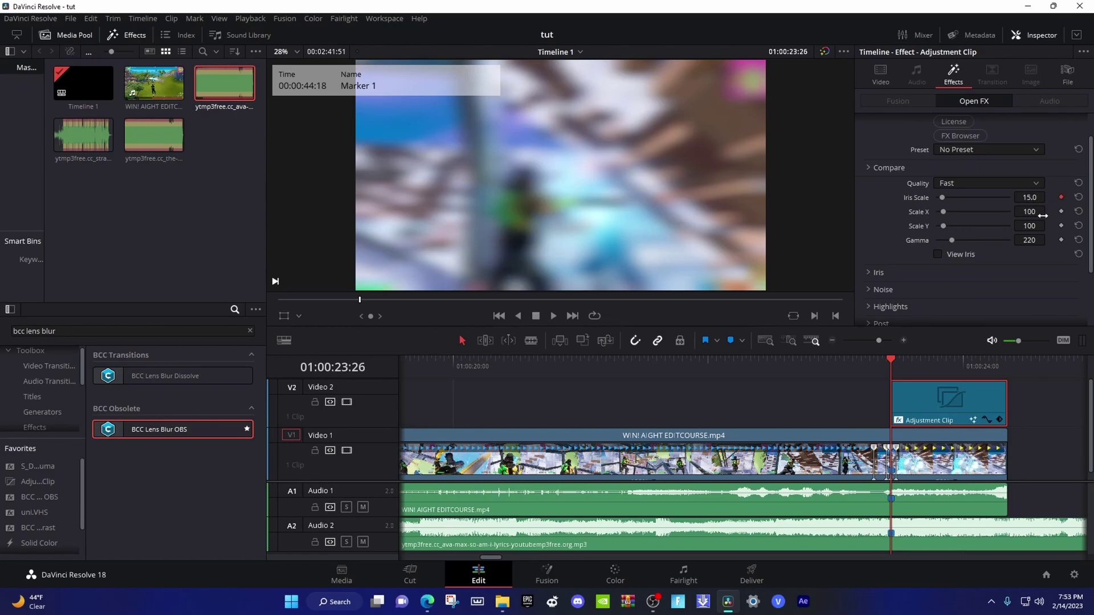
click(1028, 197)
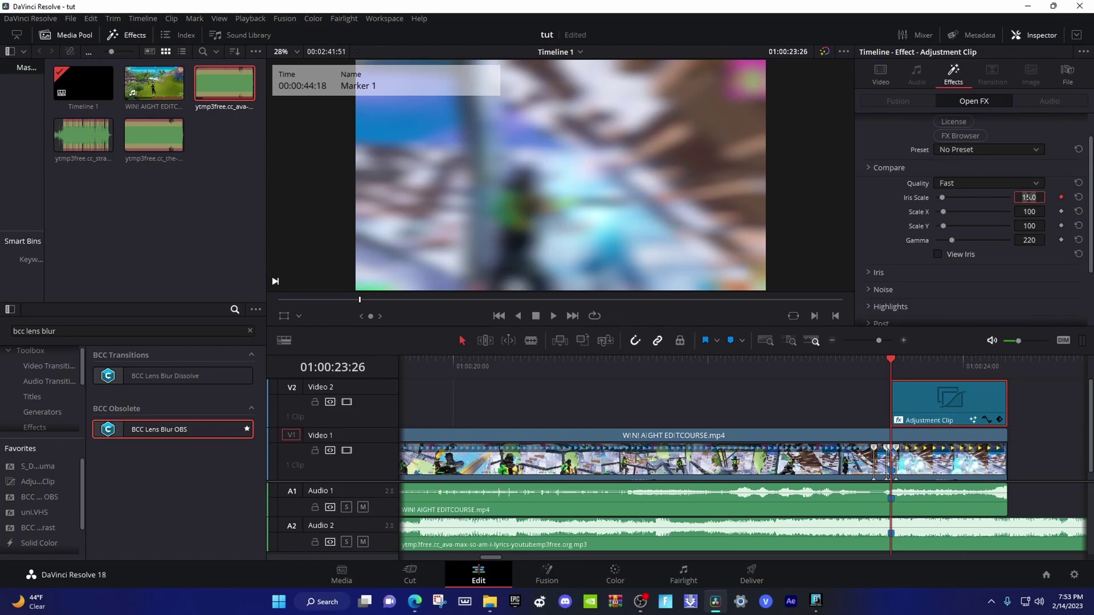
text(14.5)
key(Return)
- Jump to frame 205 via Fusion's frame field and keyframe Iris Scale at 0 there
right_click(917, 401)
click(963, 539)
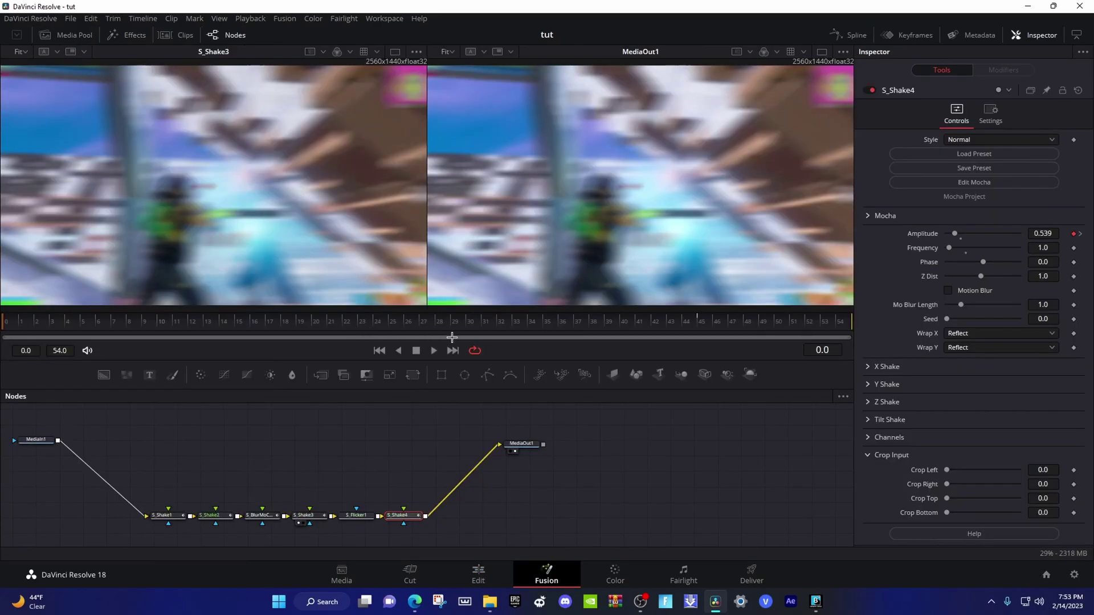
click(829, 350)
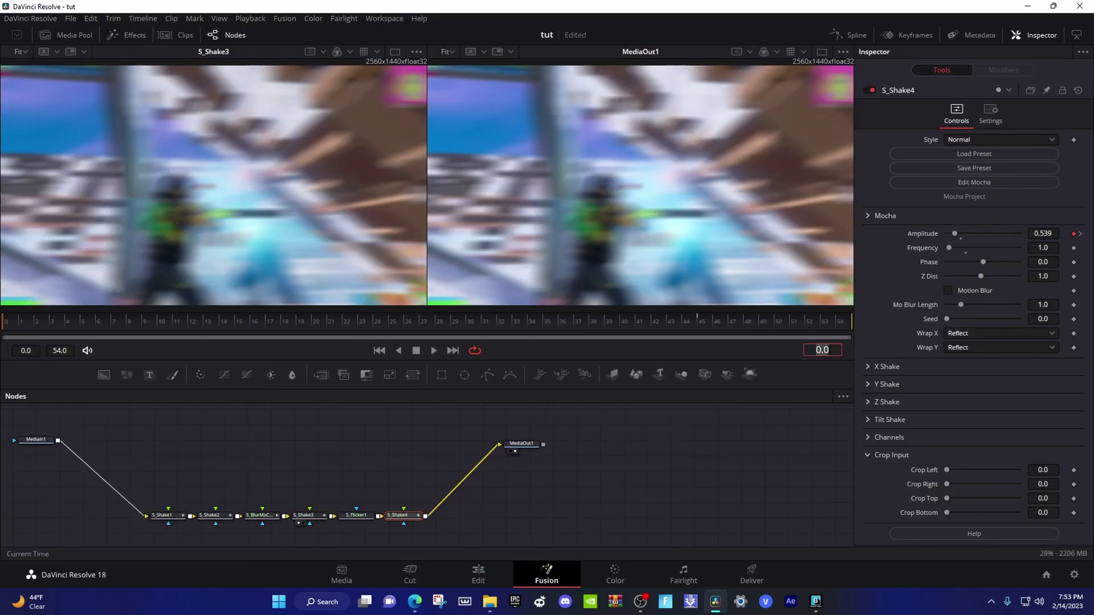
text(20)
text(5)
key(Return)
click(480, 574)
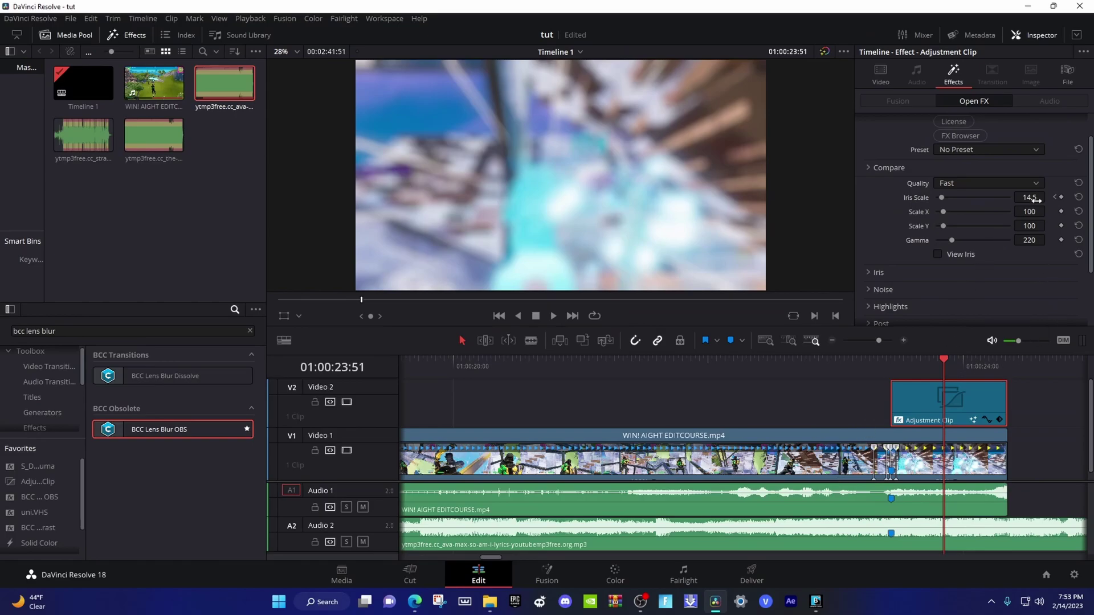
click(1032, 198)
text(0)
key(Return)
- Return the playhead to Marker 1 and drop a new Adjustment Clip from Favorites onto Video 3
click(891, 366)
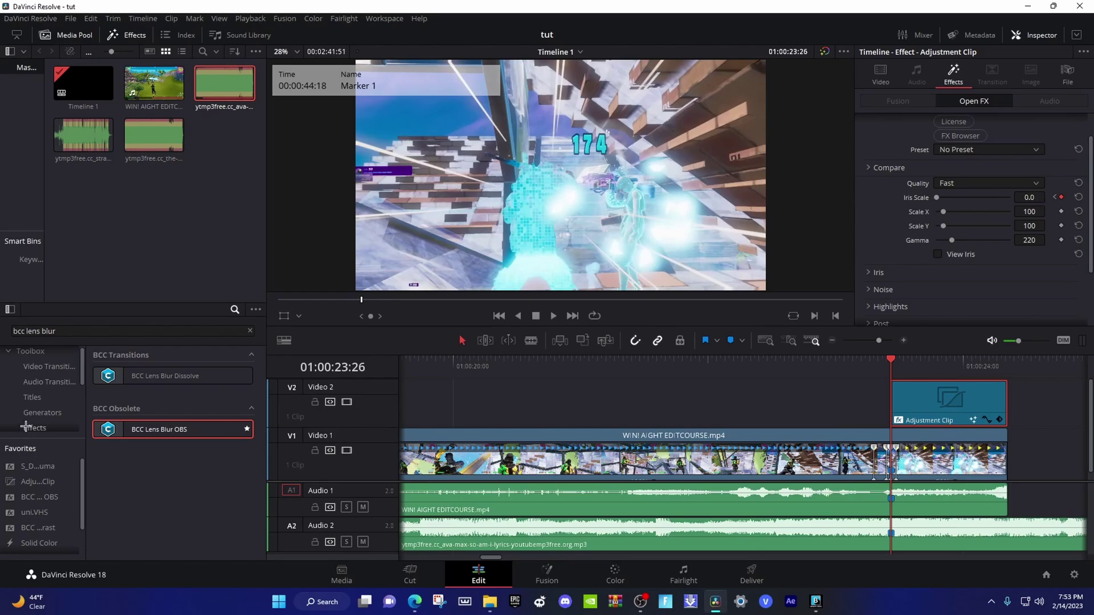
scroll(43, 369, up, 1)
scroll(43, 371, down, 2)
scroll(46, 388, down, 3)
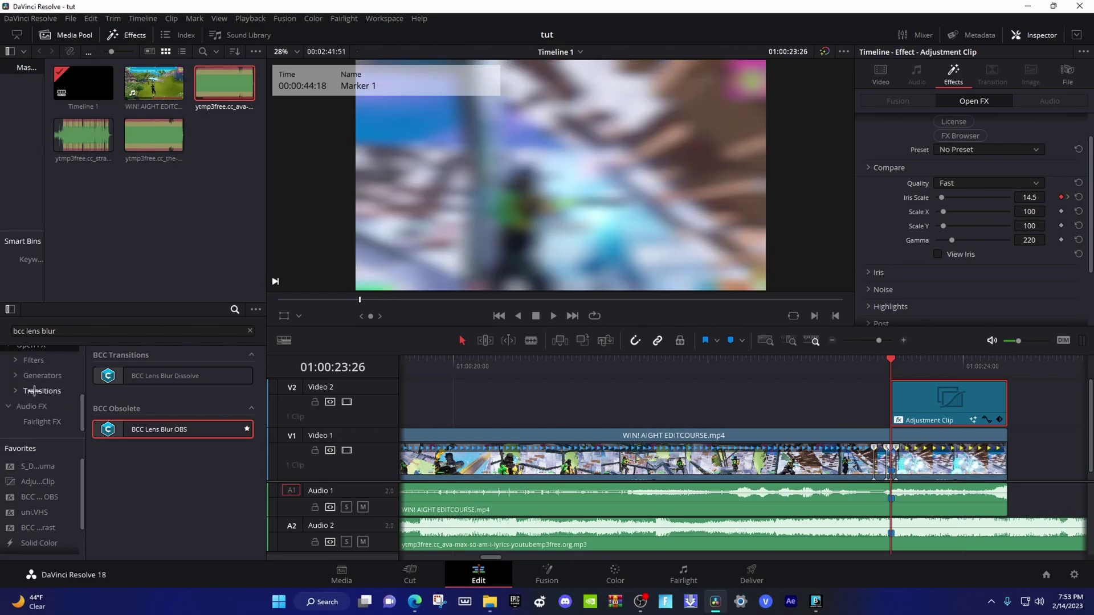
scroll(34, 391, up, 3)
drag(37, 481, 868, 370)
- Trim the new Video 3 adjustment clip to 20 frames by blading at frame 20 and deleting the excess
right_click(878, 396)
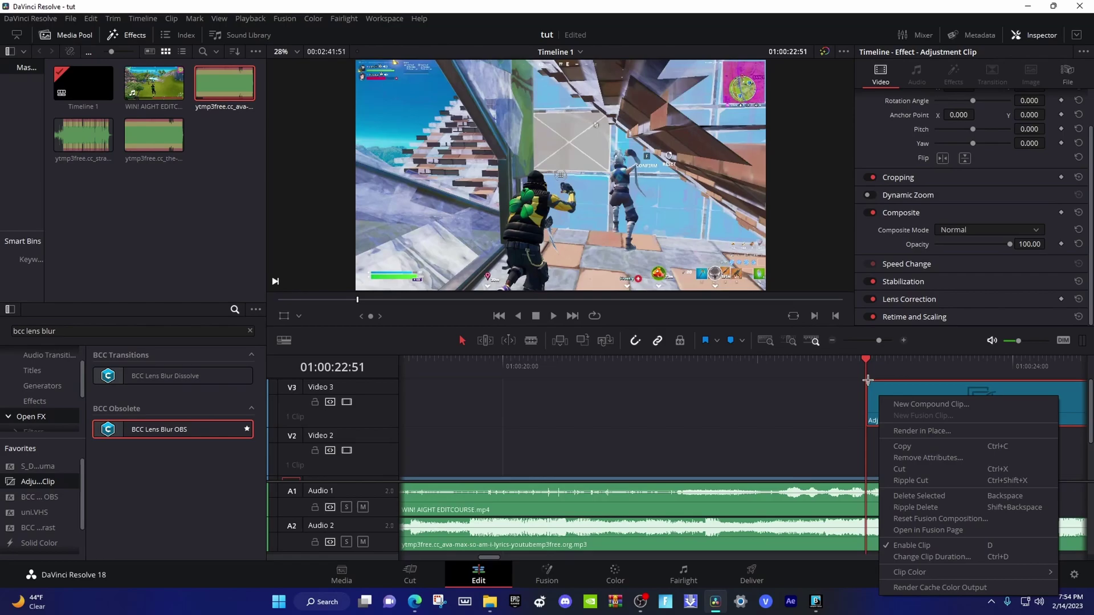
click(963, 530)
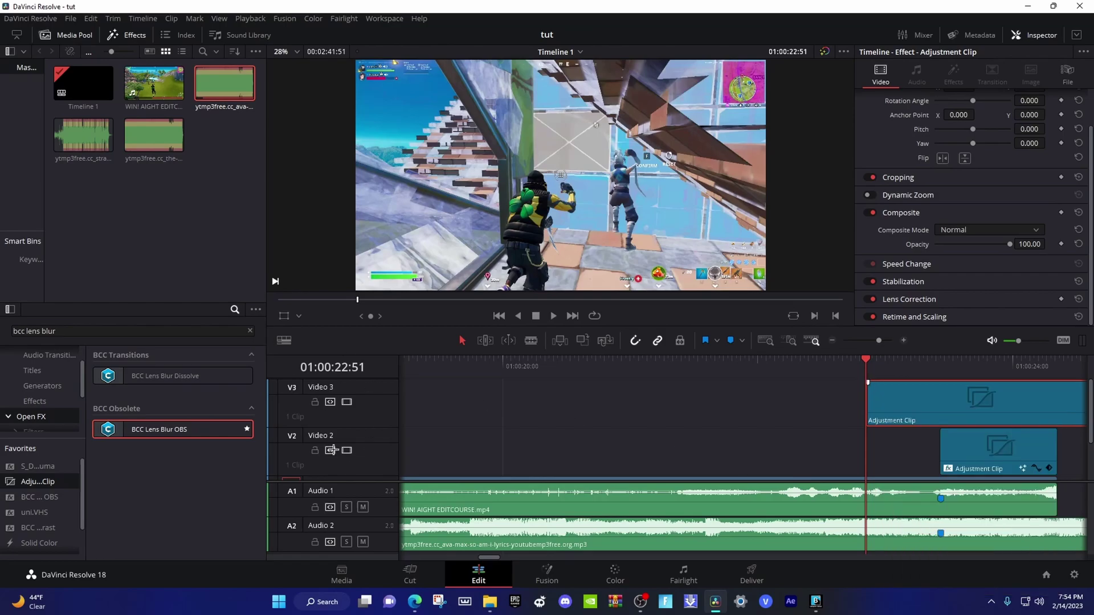
key(shift+5)
click(823, 350)
text(20)
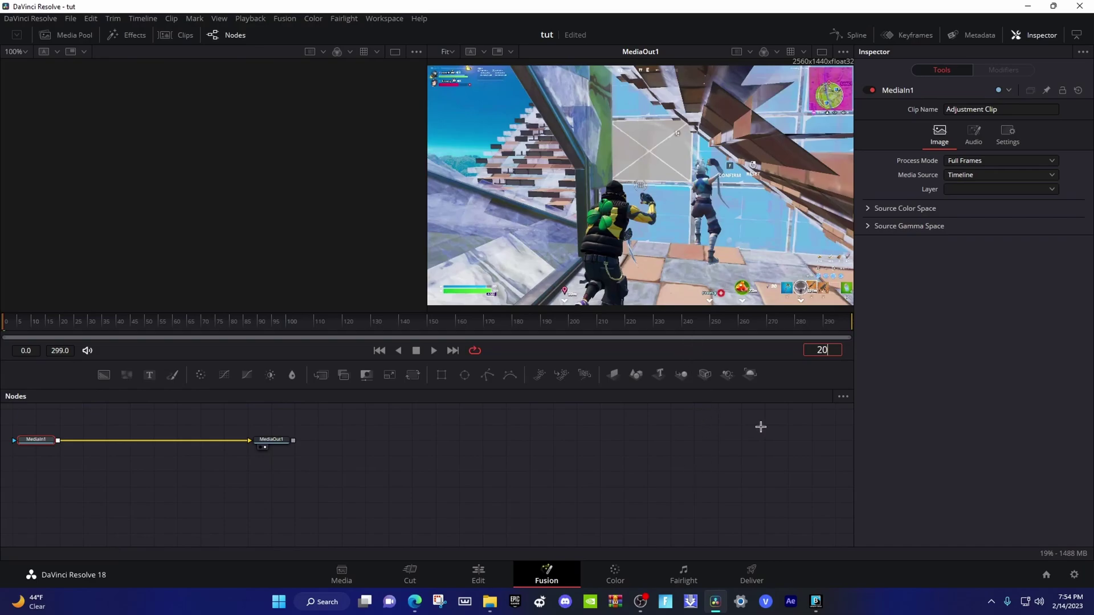
key(Return)
key(shift+4)
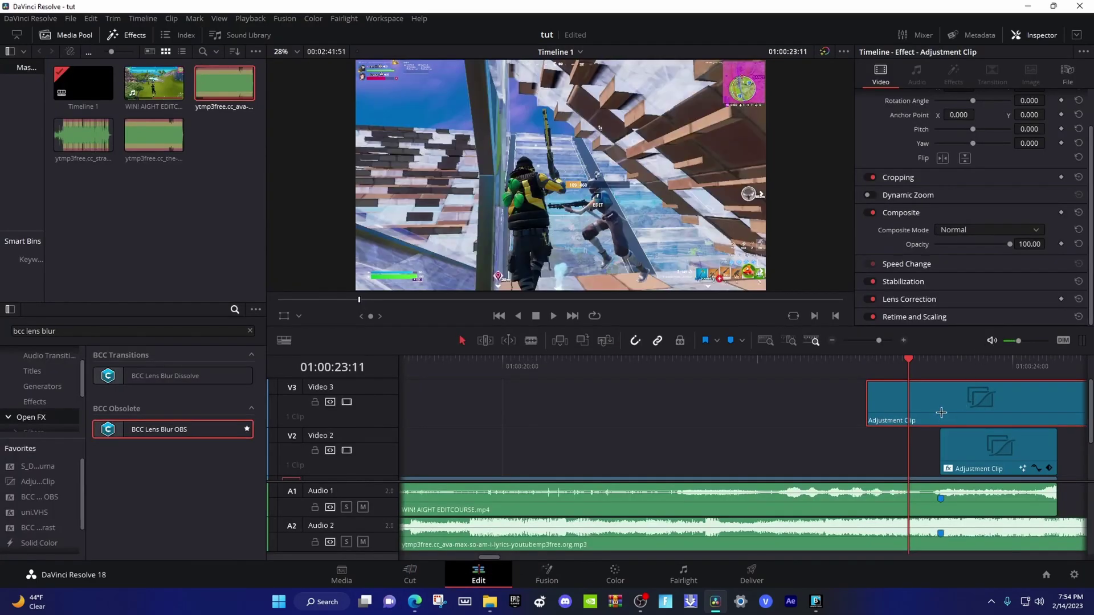
key(ctrl+b)
click(928, 412)
key(BackSpace)
- Move the short clip to Video 2 and add the Pre-Shake Buildup (20) preset in Fusion, wired to MediaOut1
drag(882, 403, 915, 450)
click(897, 359)
right_click(914, 454)
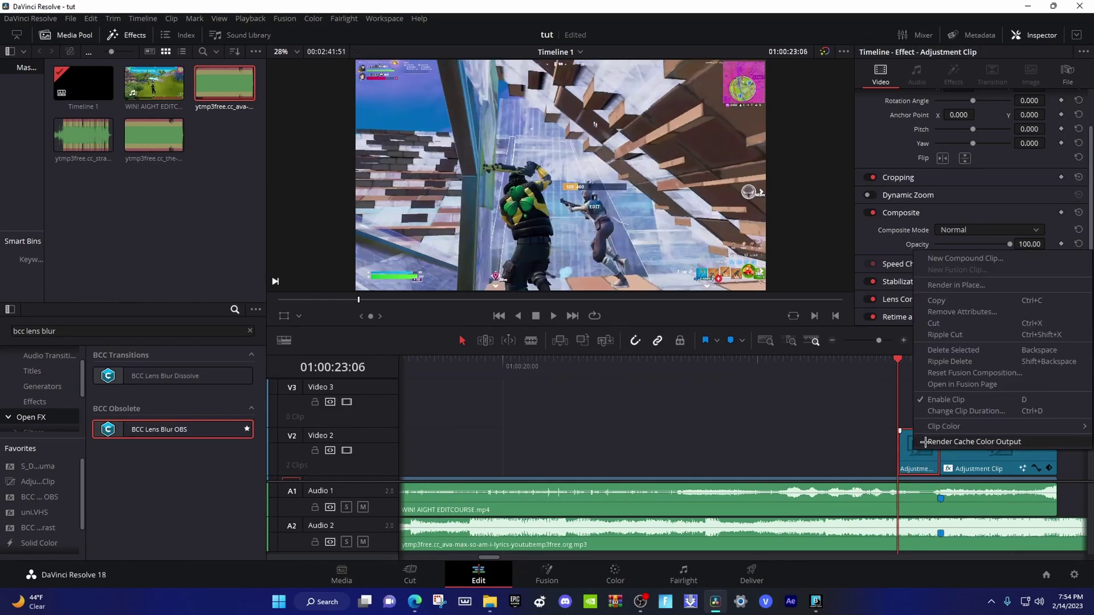
click(941, 387)
click(490, 602)
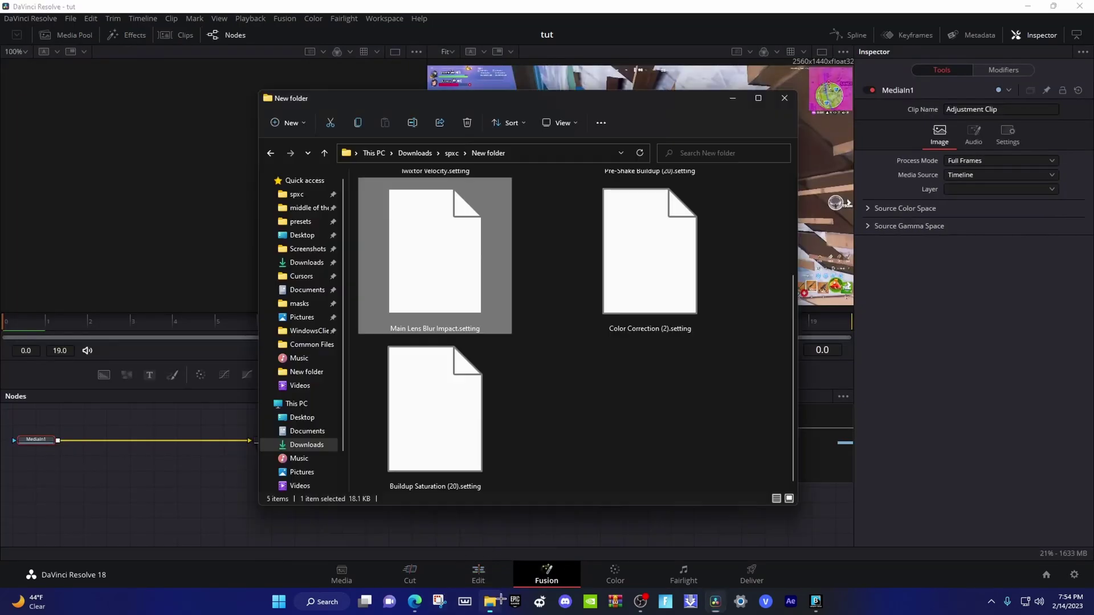
drag(644, 256, 249, 440)
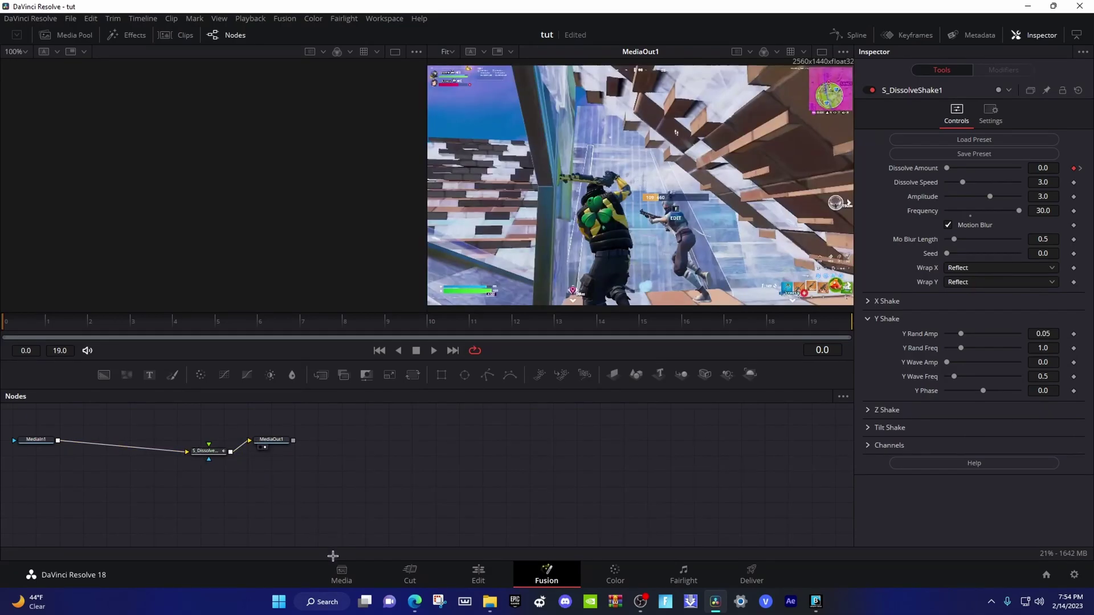
click(493, 568)
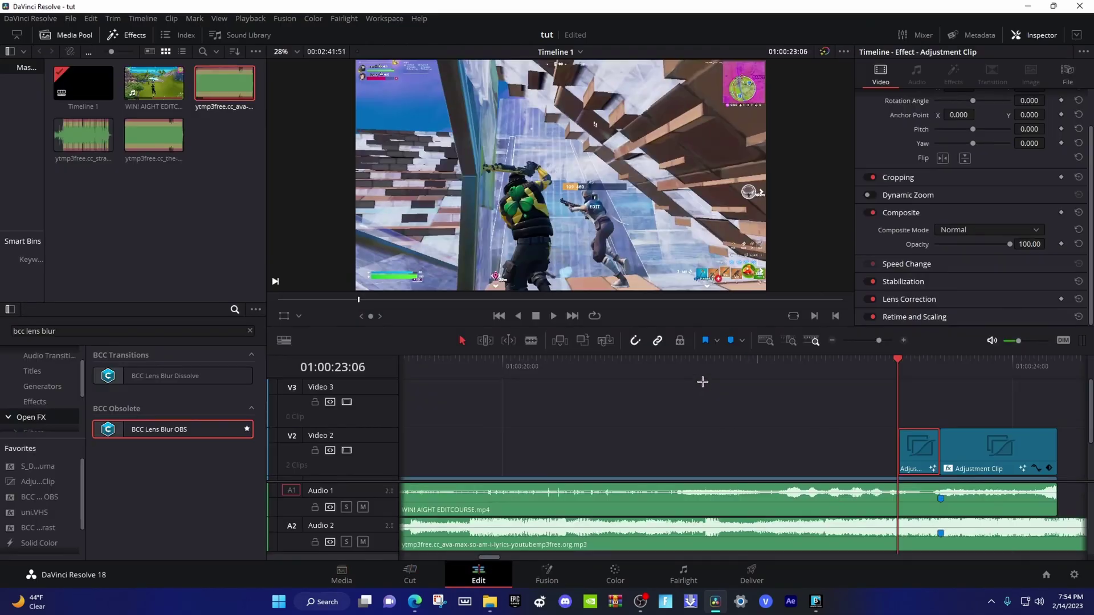
- Enable Render Cache OFX Filter for the lens-blur clip's BCC Lens Blur OBS effect
right_click(921, 447)
click(853, 424)
right_click(978, 449)
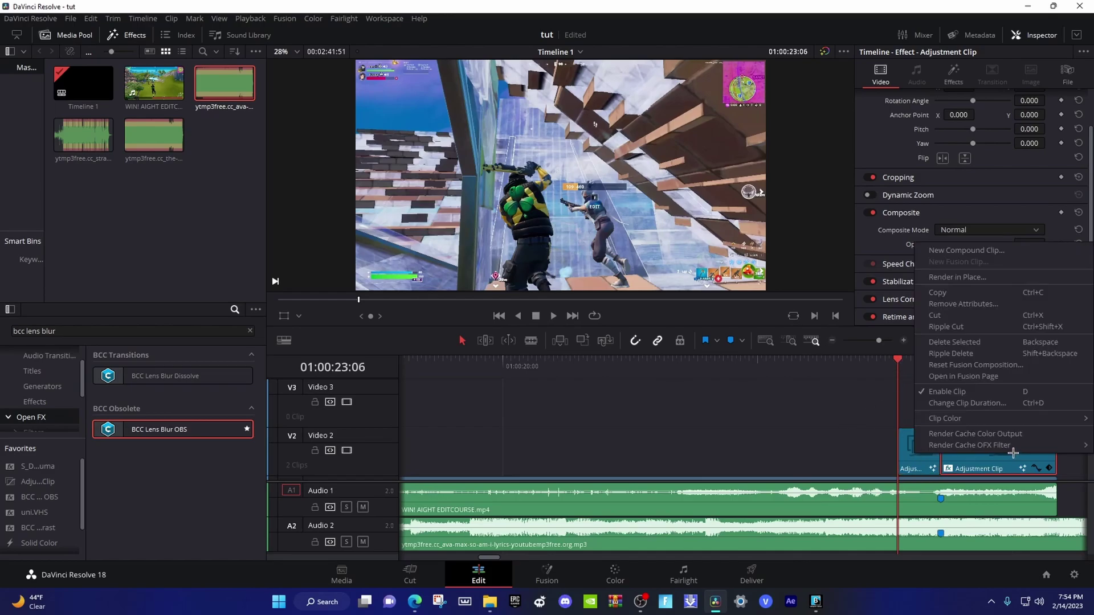
click(1004, 435)
right_click(983, 441)
mouse_move(957, 435)
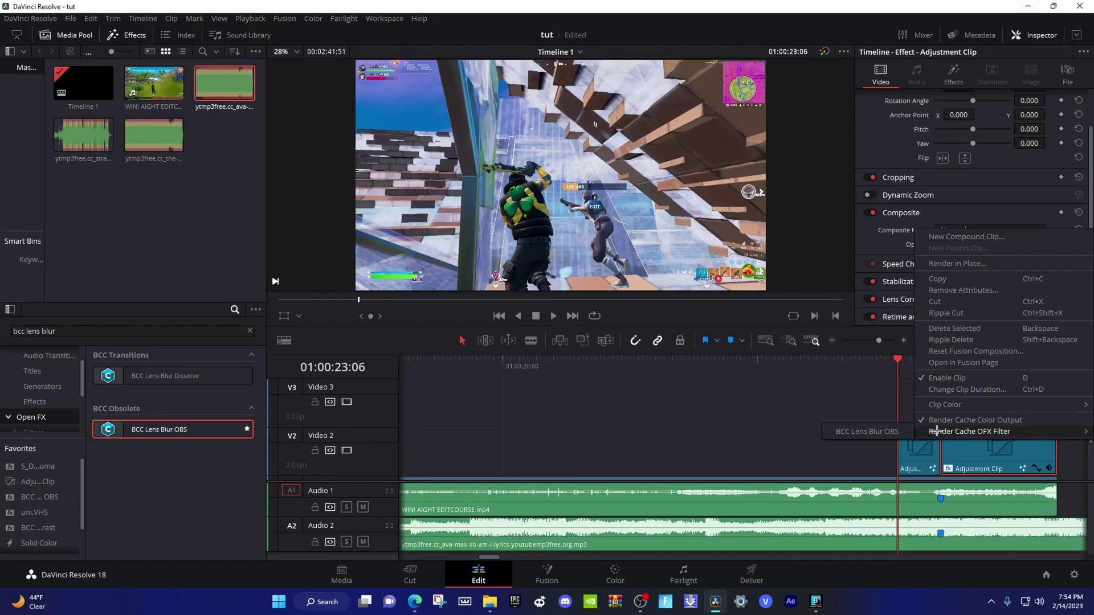
click(858, 432)
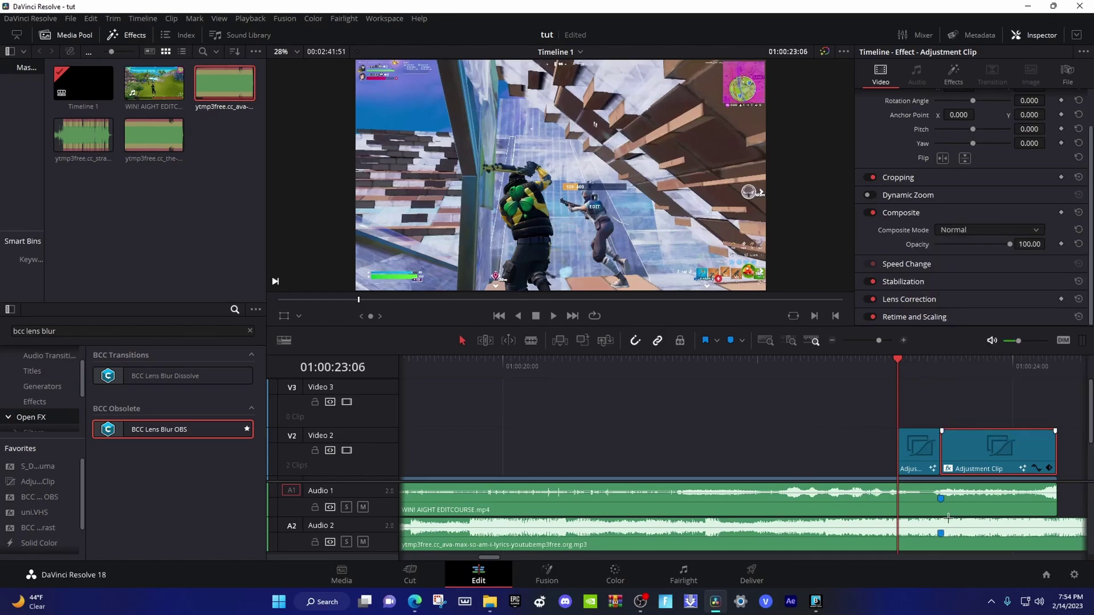
key(q)
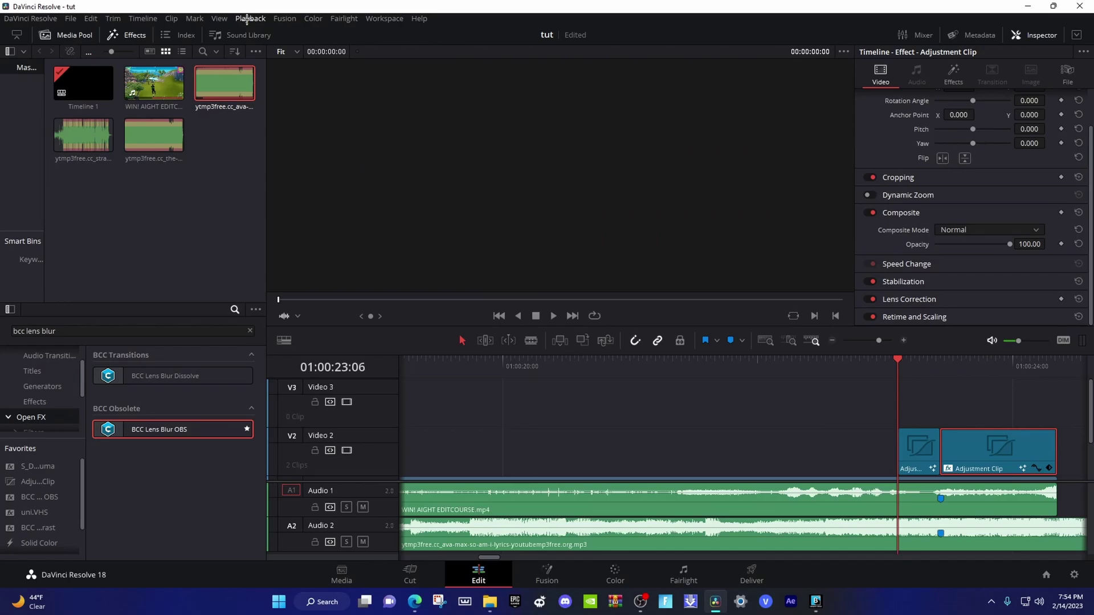
drag(726, 366, 911, 385)
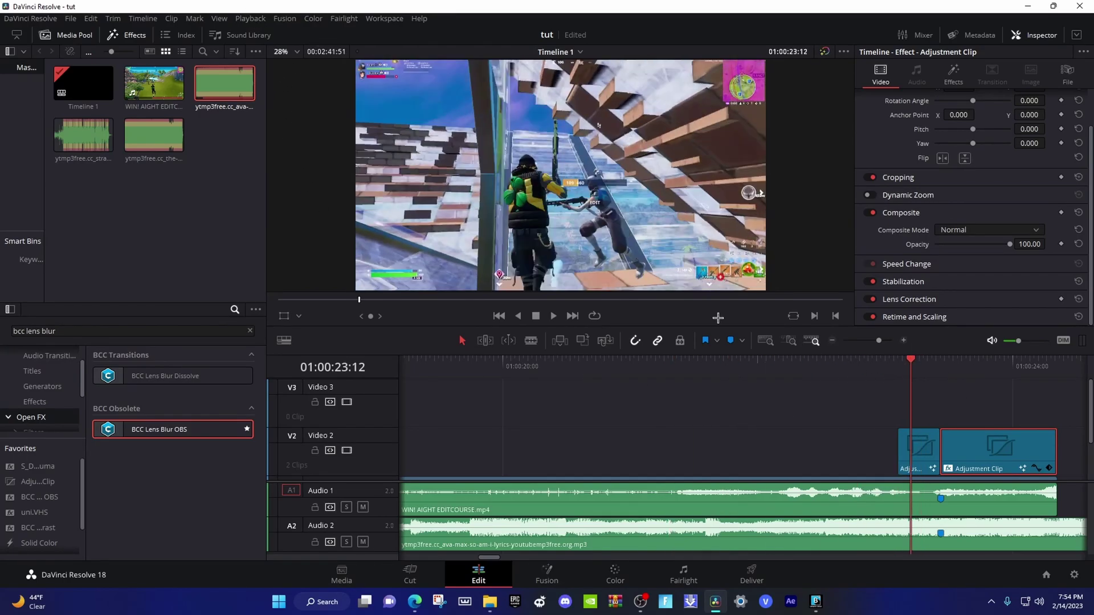
- Set Playback render caching to Smart
click(250, 18)
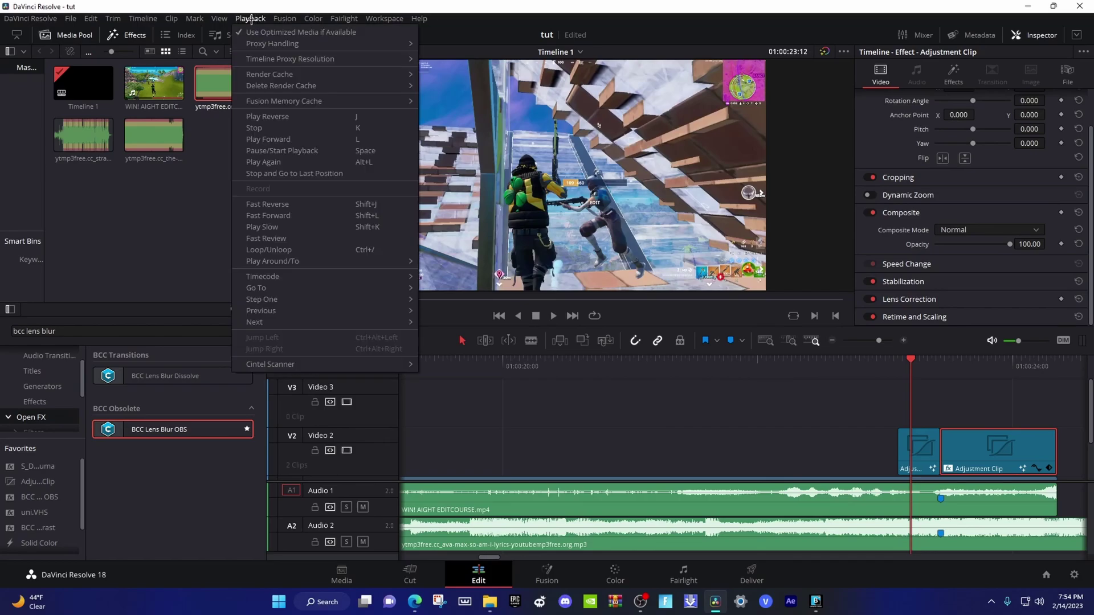
mouse_move(293, 76)
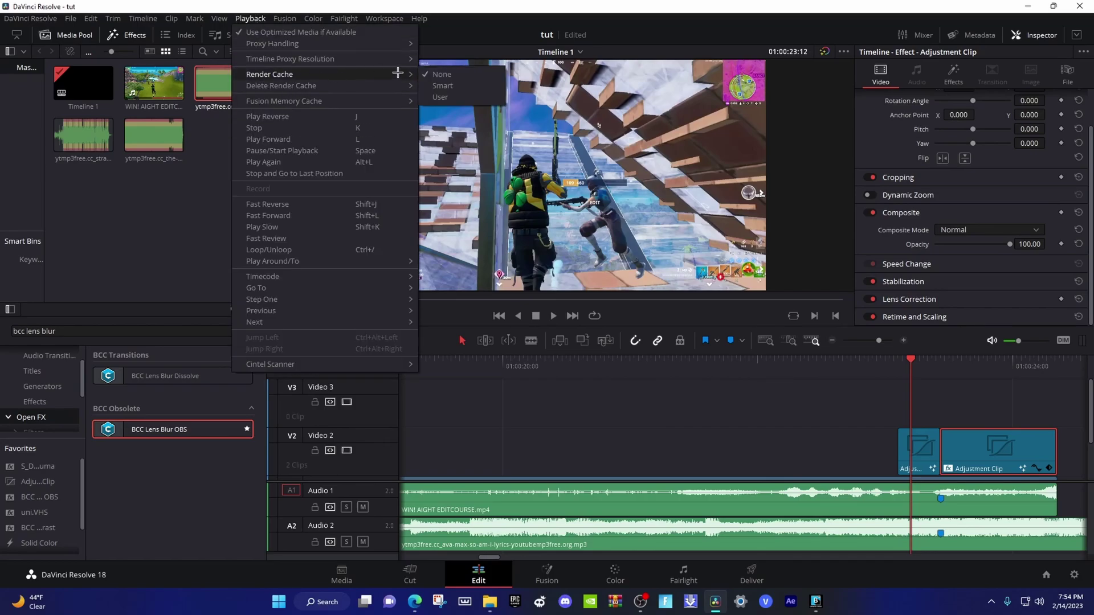
click(459, 85)
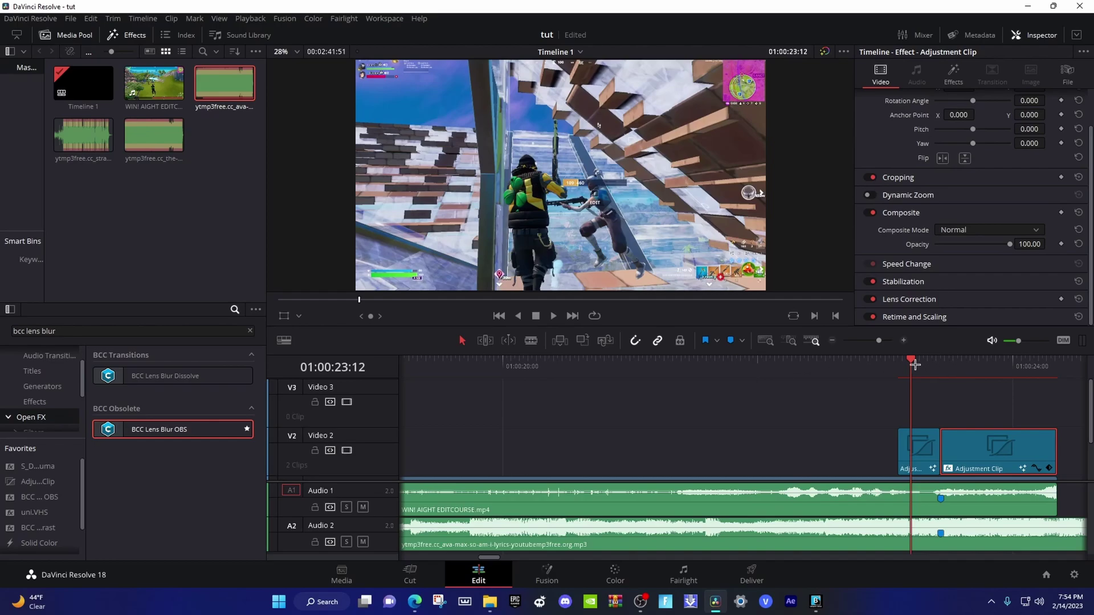
- Scrub to preview the blur, then park the playhead just before the adjustment clips
drag(910, 360, 534, 381)
drag(562, 404, 904, 382)
mouse_move(802, 371)
mouse_down()
mouse_move(906, 379)
mouse_move(838, 382)
mouse_up()
mouse_move(545, 405)
mouse_down()
mouse_move(694, 377)
mouse_move(593, 415)
mouse_move(421, 430)
mouse_up()
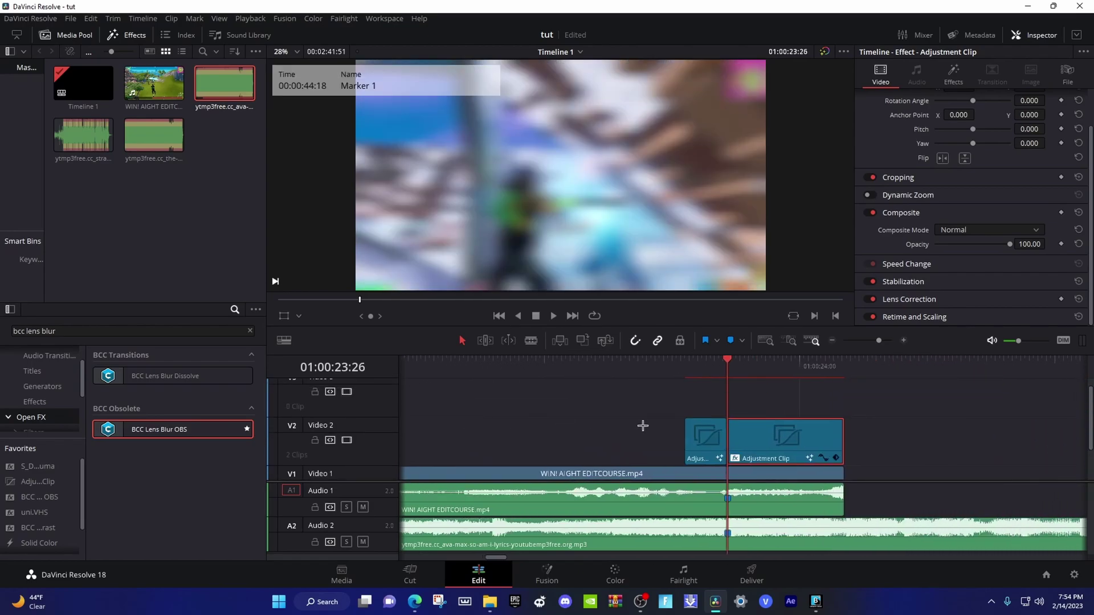
drag(678, 431, 574, 460)
drag(587, 375, 584, 373)
click(573, 370)
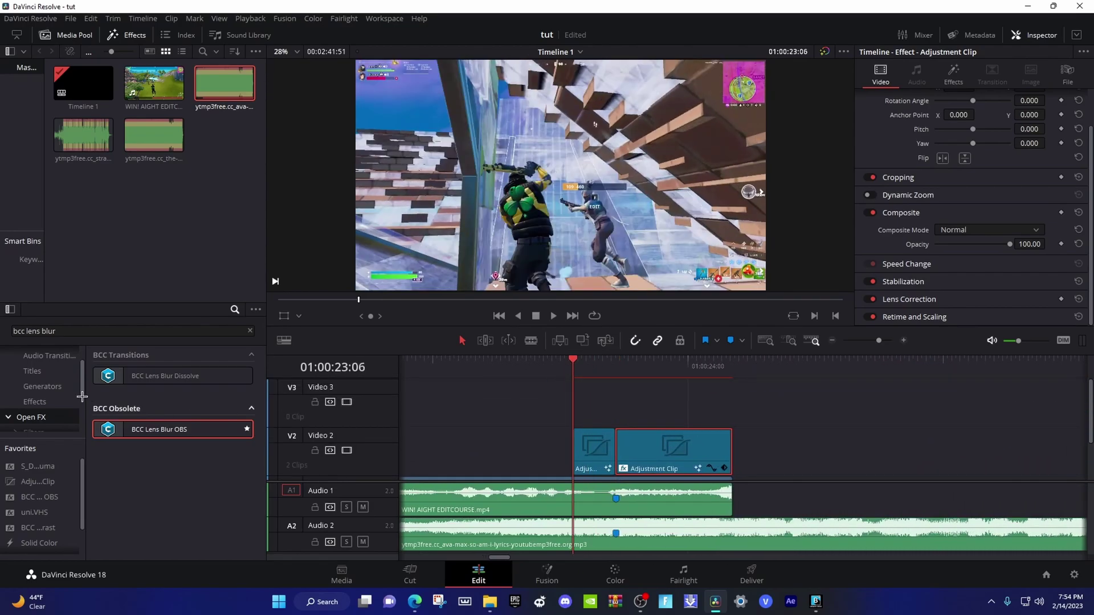
- Place a Solid Color generator on Video 3 at the playhead, extending its start slightly earlier
click(250, 330)
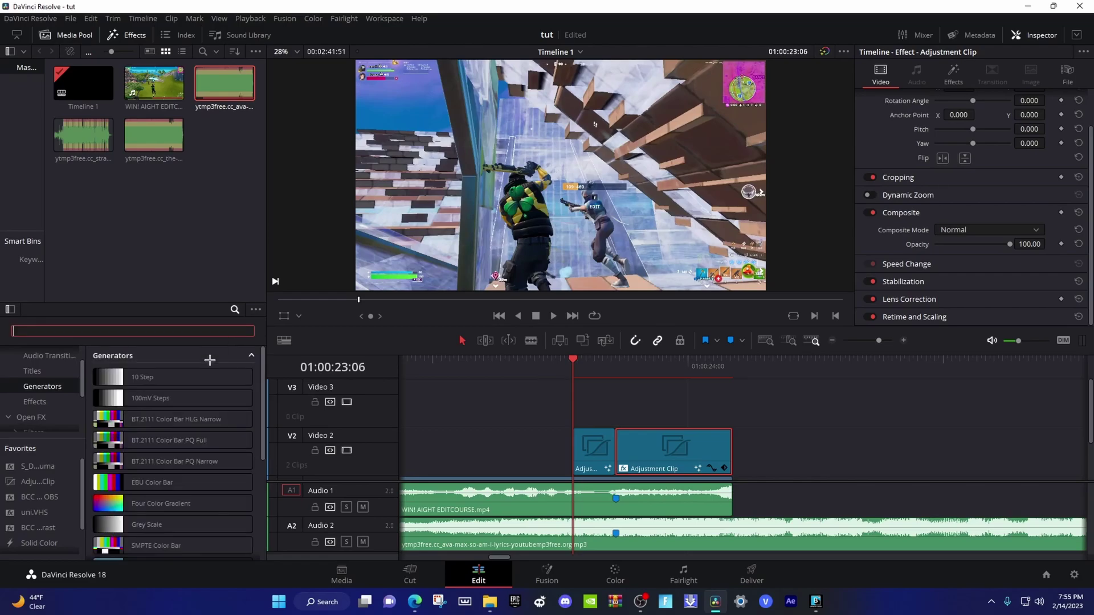
scroll(187, 468, down, 2)
scroll(187, 469, down, 1)
drag(171, 413, 634, 391)
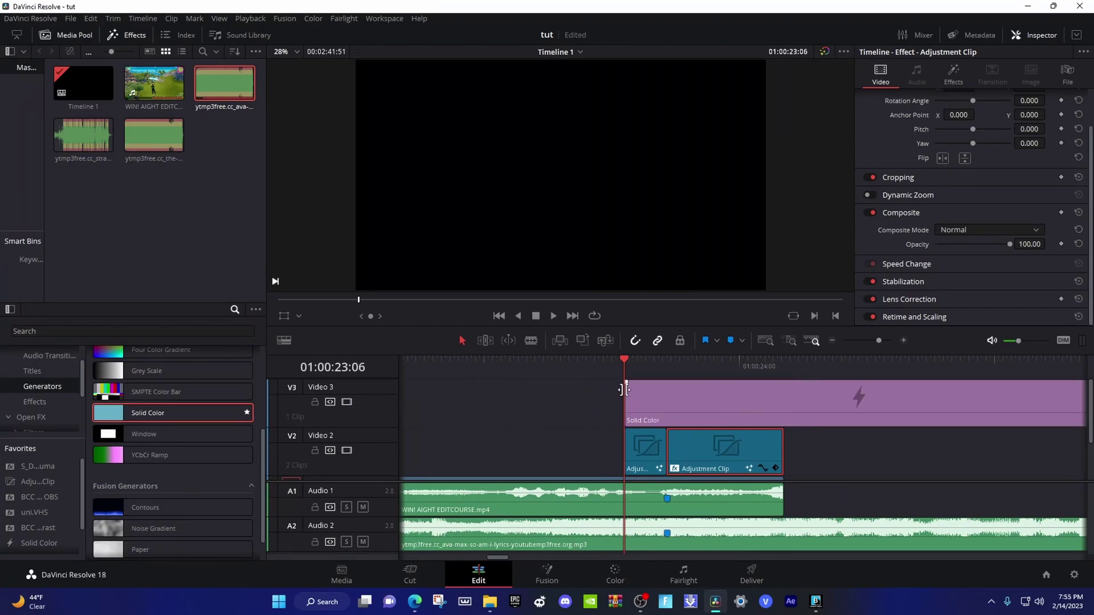
key(Left)
key(Left)
key(Left)
key(Left)
key(Left)
key(Left)
key(Left)
key(Left)
key(Left)
key(Left)
drag(627, 402, 605, 402)
- Cut the Solid Color clip at Marker 1 and delete the part after the marker
click(665, 365)
key(ctrl+b)
key(Delete)
drag(605, 383, 768, 393)
click(664, 406)
click(646, 398)
- Set the Solid Color clip's Composite Opacity to 55 in the Inspector and preview at Marker 1
click(1026, 101)
scroll(962, 245, down, 3)
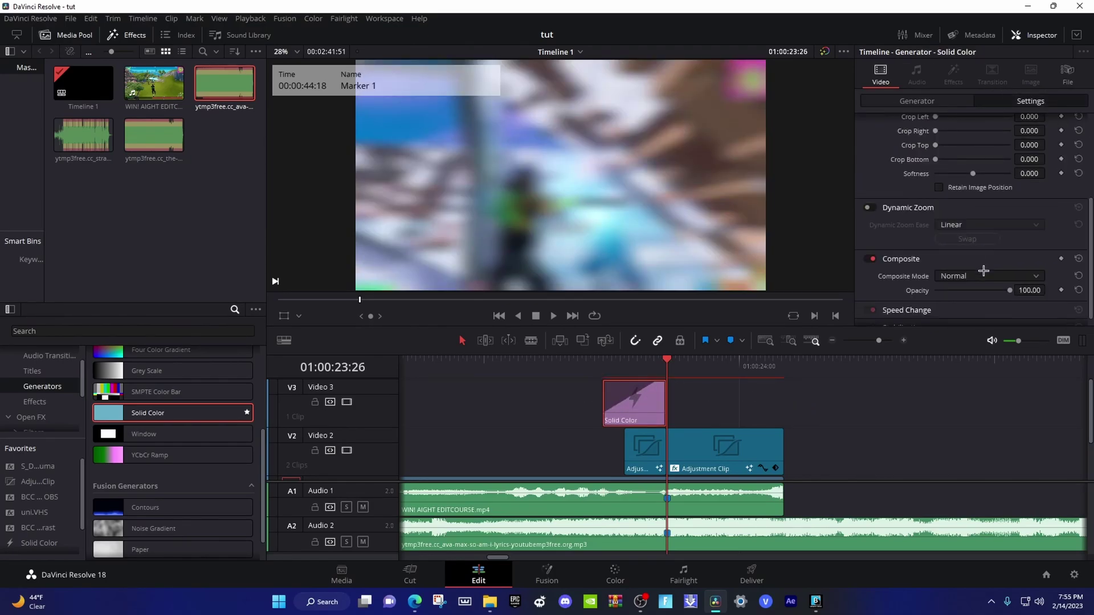
double_click(1032, 291)
double_click(1032, 291)
text(55)
key(Return)
click(652, 375)
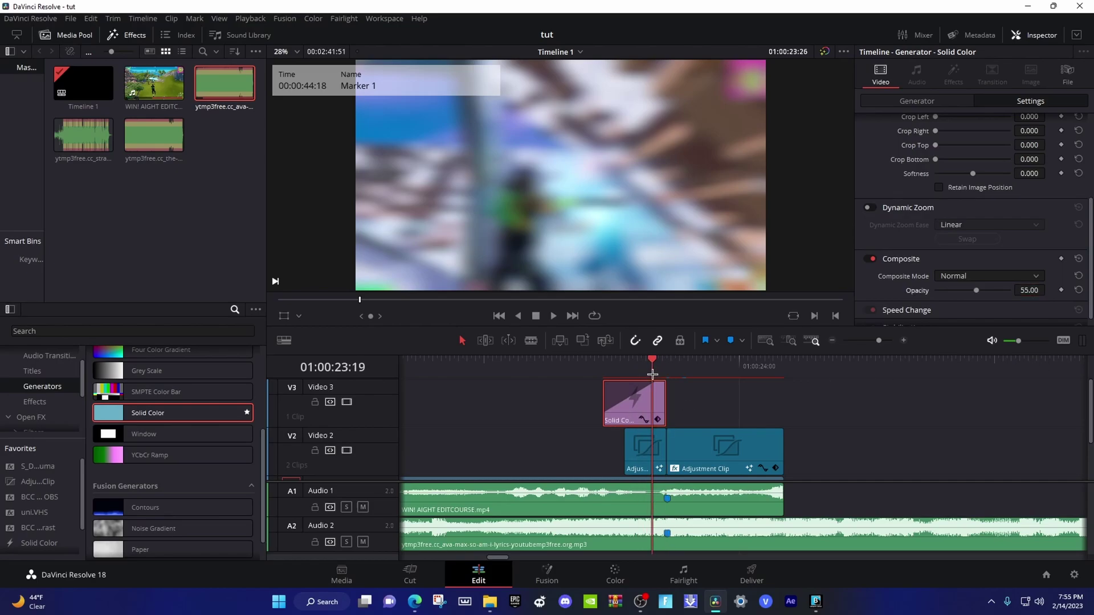
click(667, 371)
drag(793, 432, 808, 374)
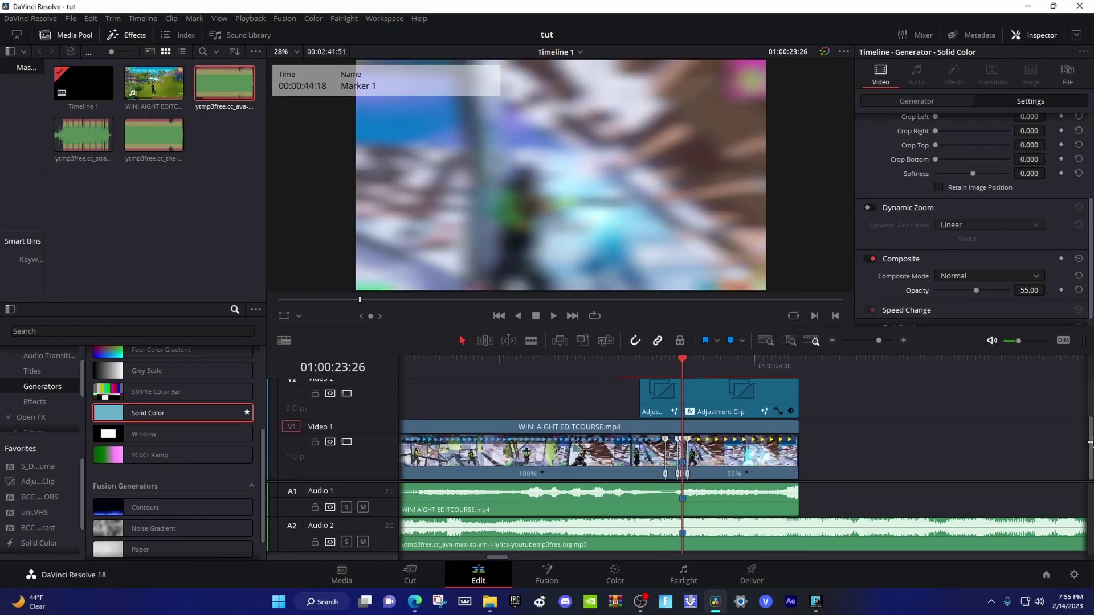
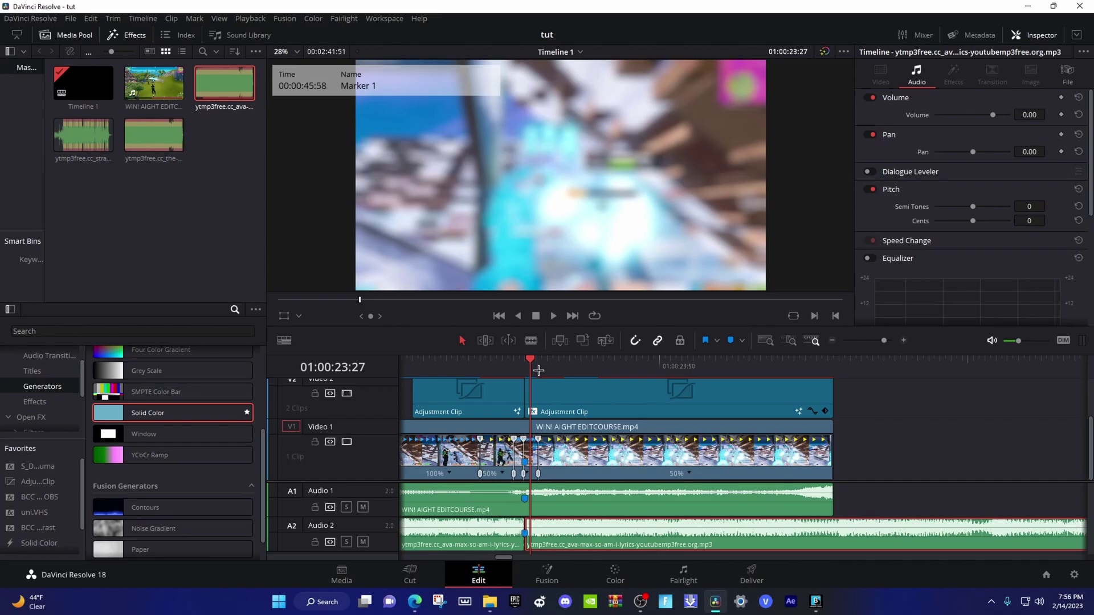
- Split the Audio 2 music two frames past the cut and ripple-delete that two-frame sliver
click(523, 366)
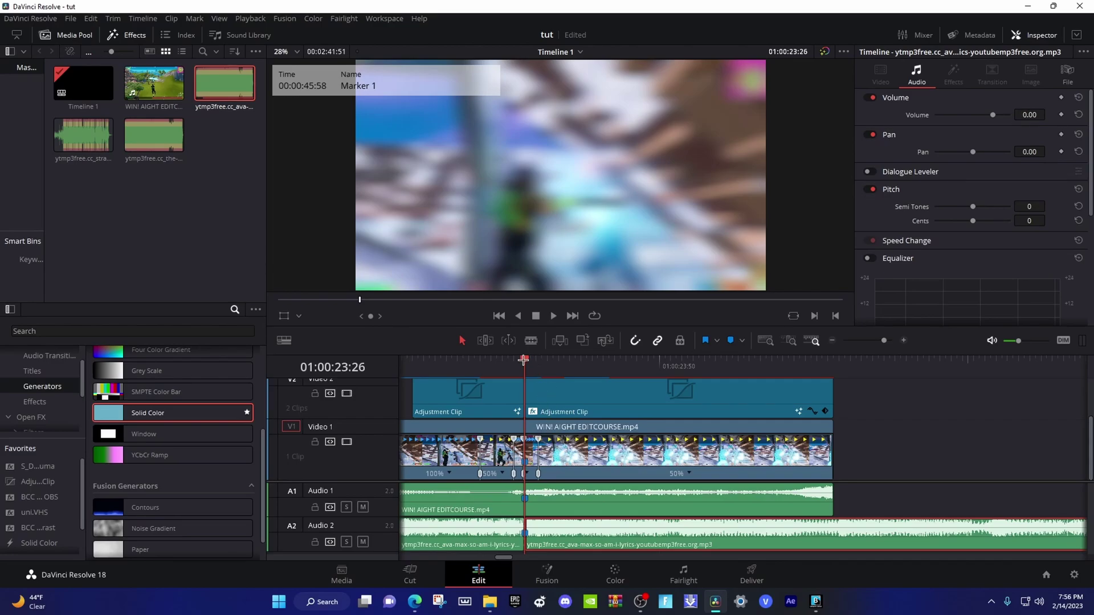
key(Right)
key(Right)
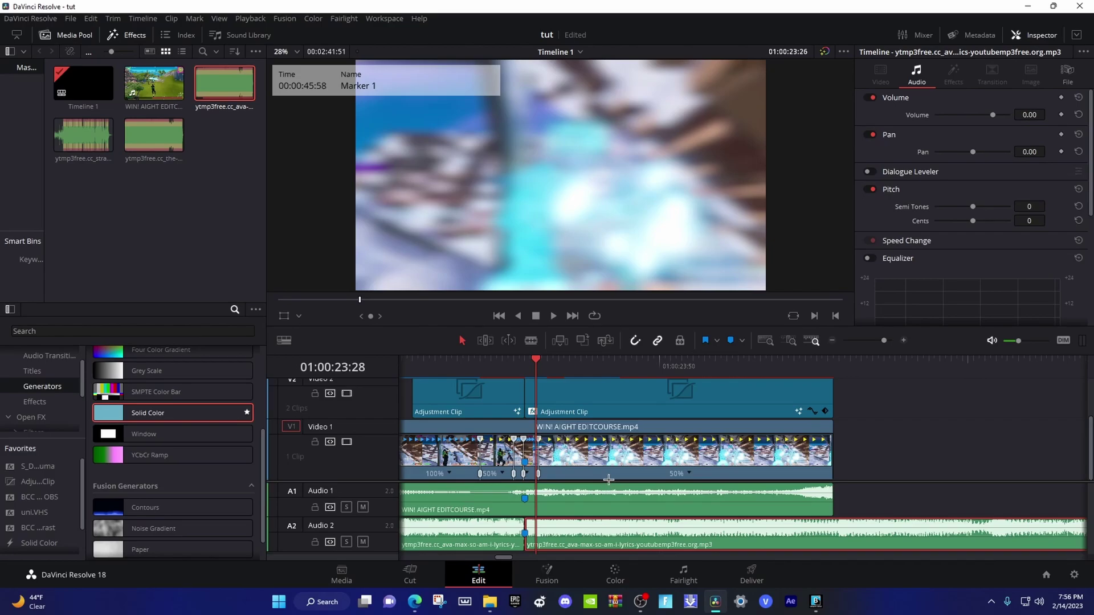
key(ctrl+backslash)
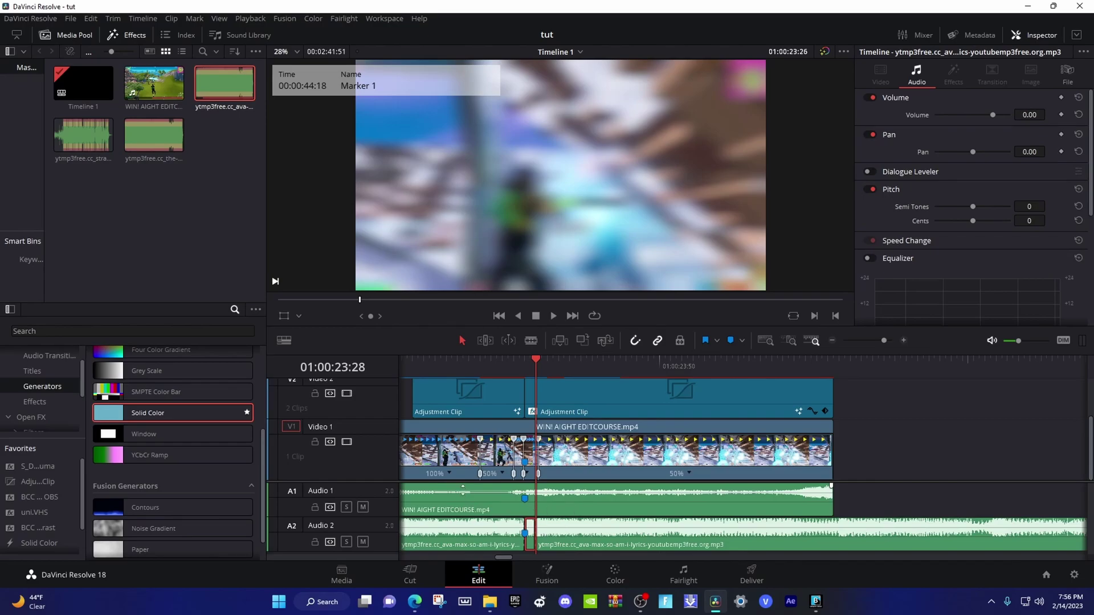
key(Delete)
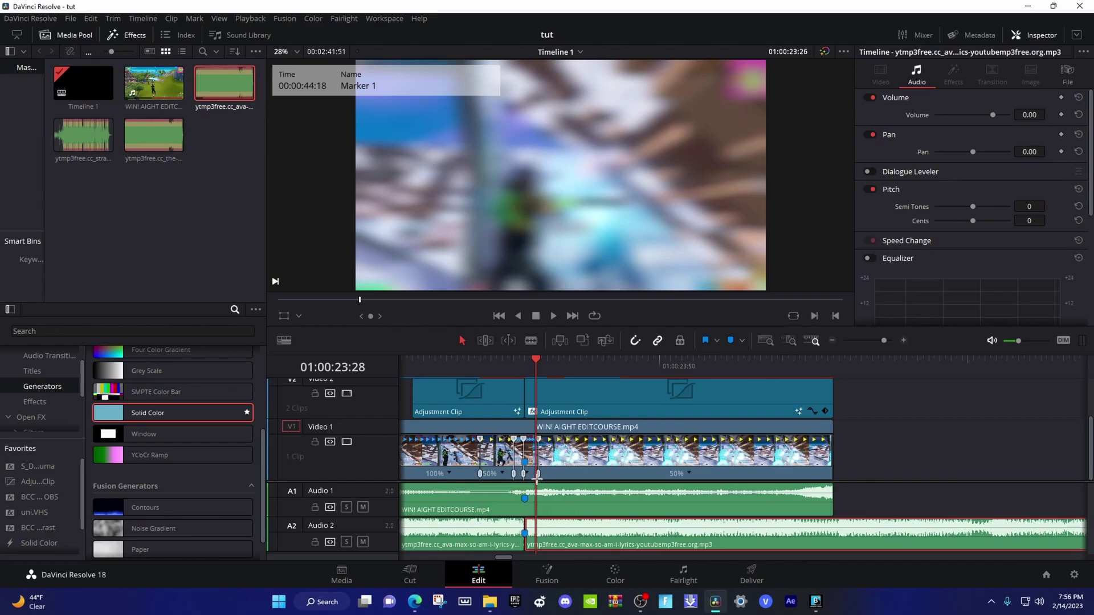
click(523, 359)
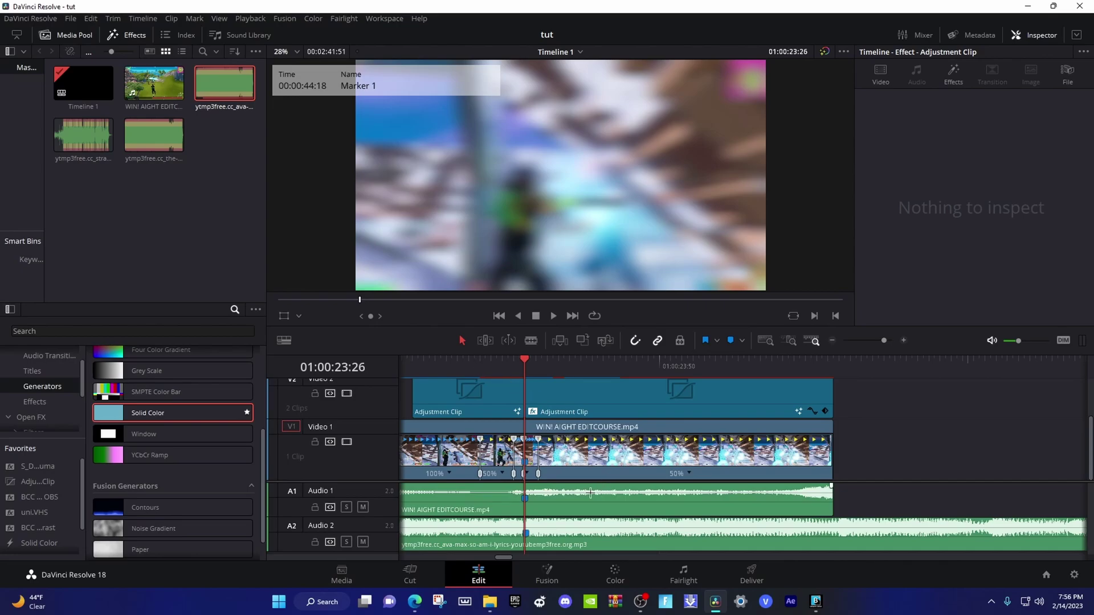
scroll(874, 491, left, 5)
- Split the Audio 2 music at the cut point and save the project
click(704, 528)
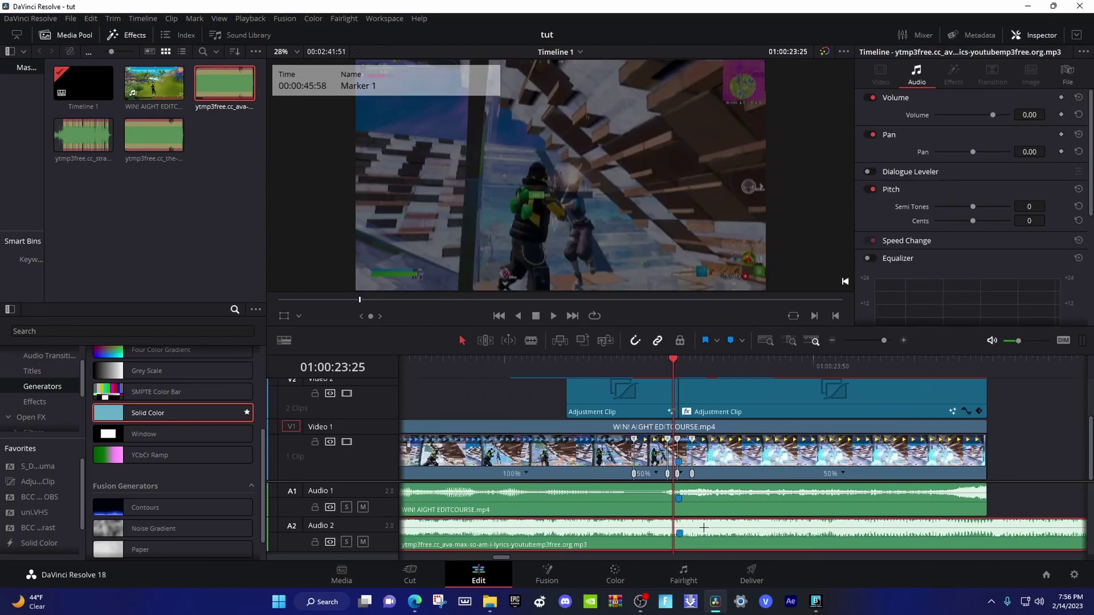
click(682, 367)
key(ctrl+b)
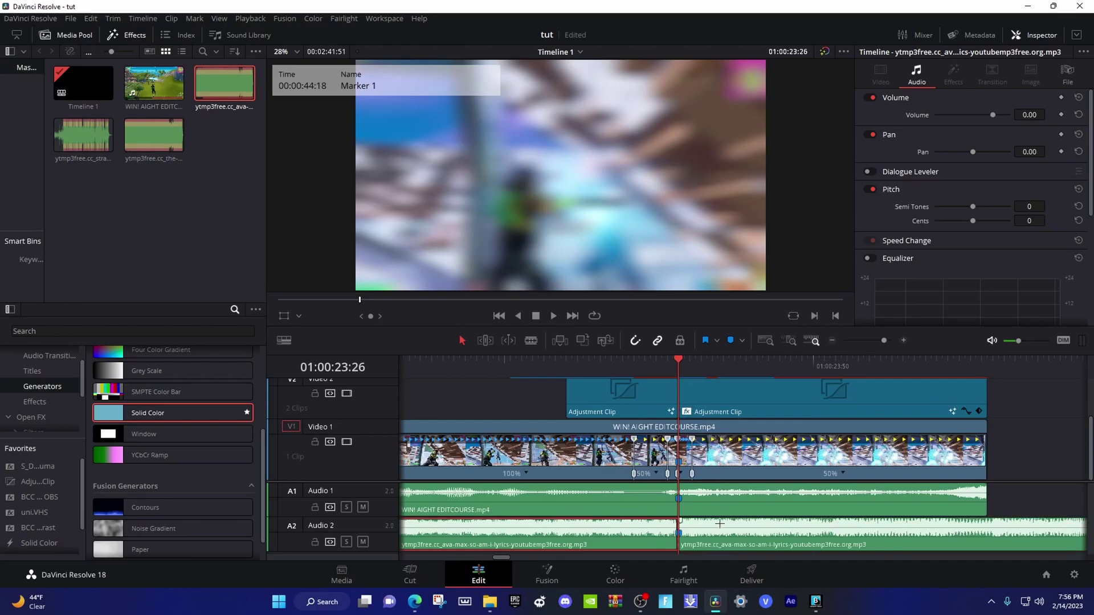
key(ctrl+s)
- Slice the music into two-frame pieces, working backwards from the cut
key(Left)
key(Left)
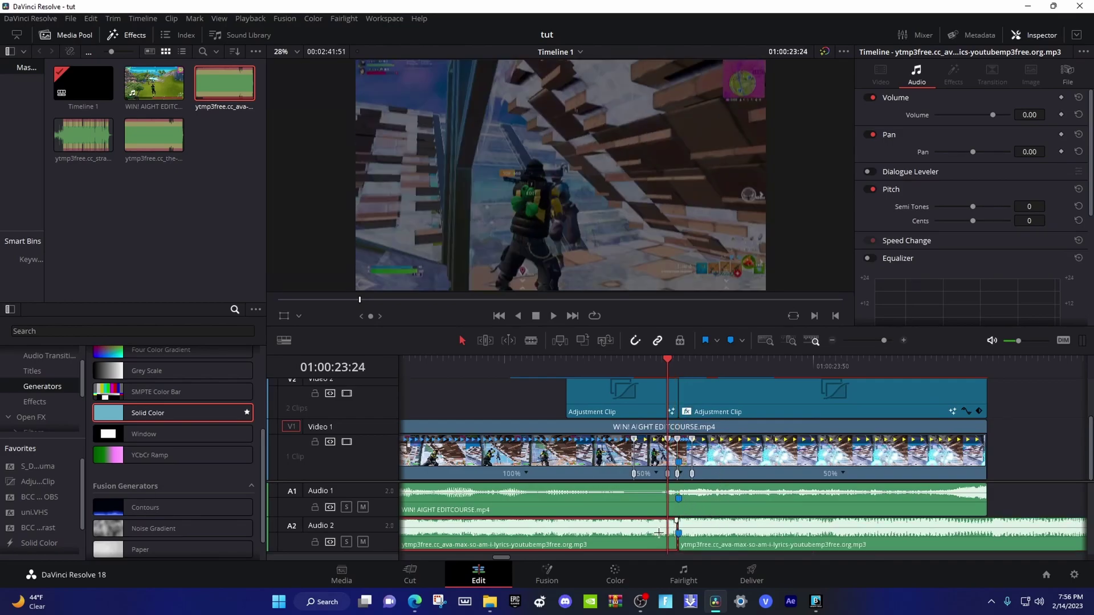
key(shift+bracketright)
key(Left)
key(Left)
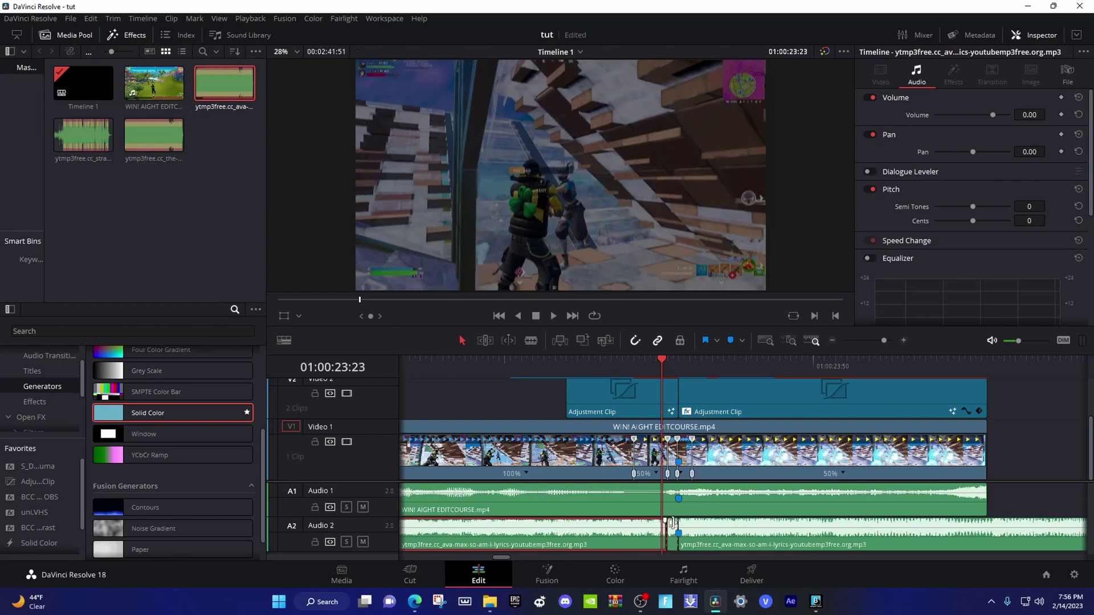
key(shift+bracketright)
key(Left)
key(Left)
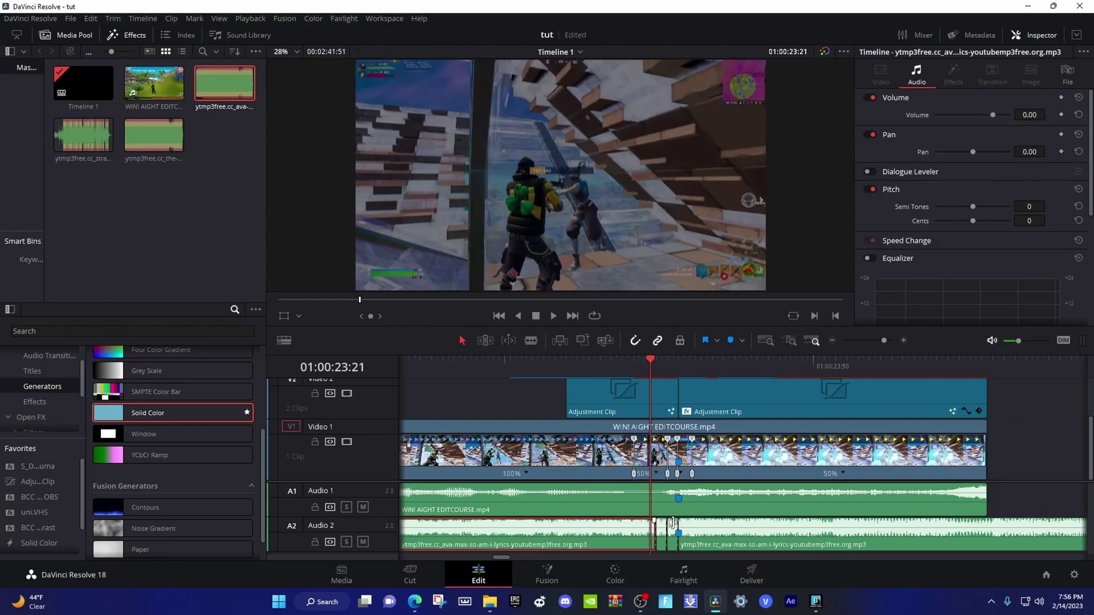
key(shift+bracketright)
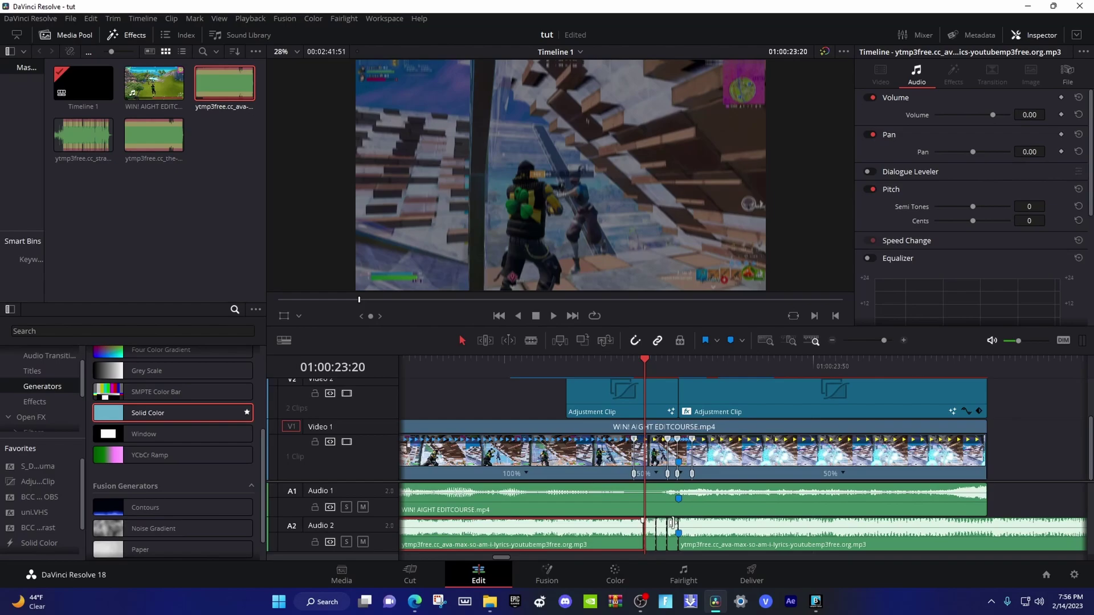
key(Left)
key(Left)
key(shift+bracketright)
key(Left)
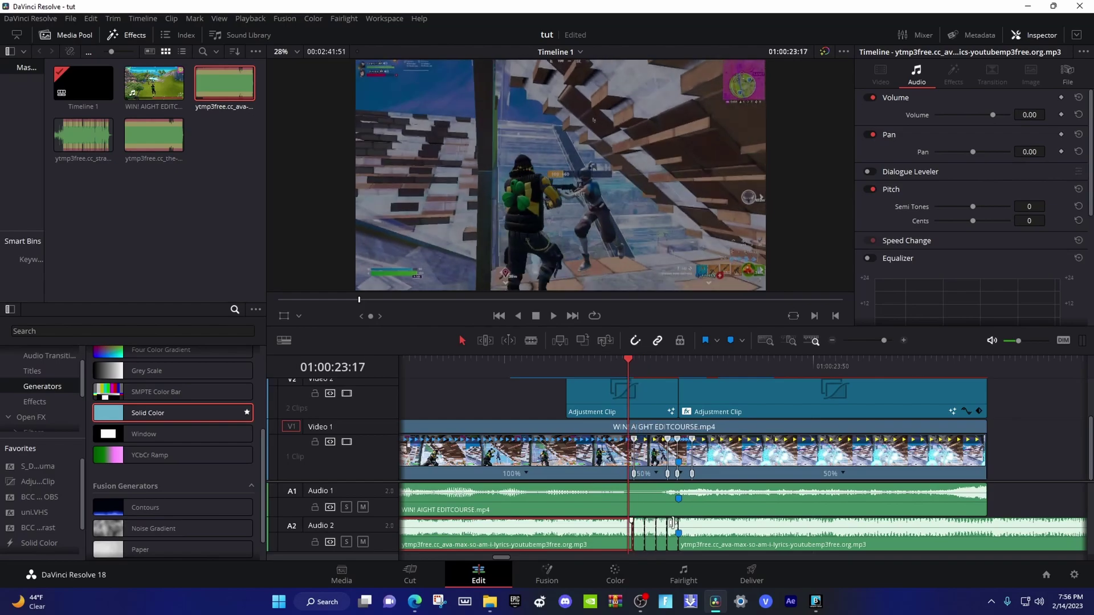
key(Left)
key(shift+bracketright)
key(Left)
key(Left)
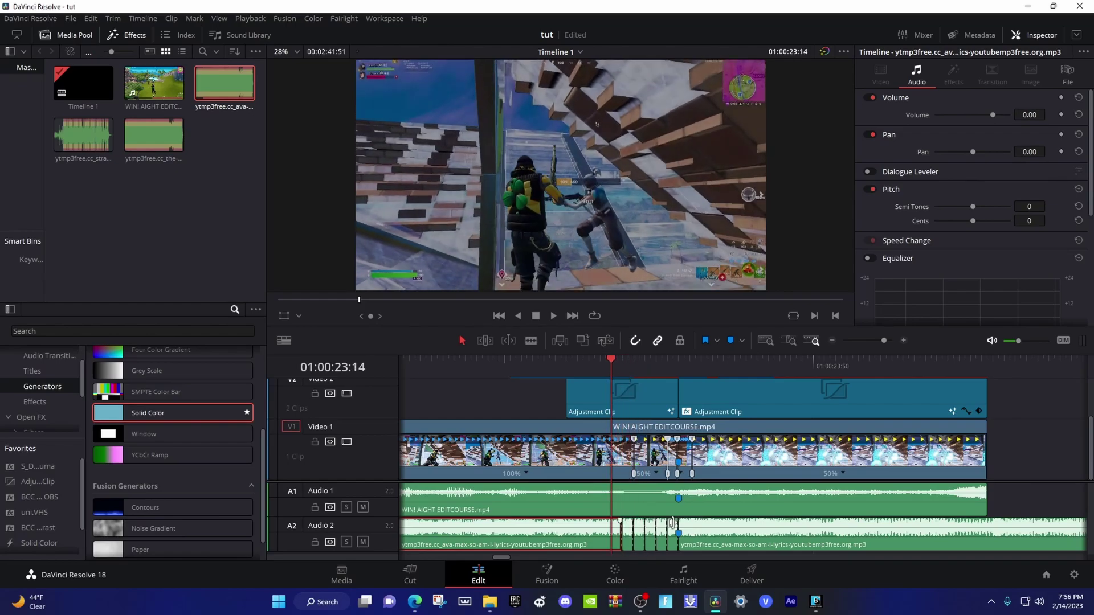
key(shift+bracketright)
key(Left)
key(Left)
key(shift+bracketright)
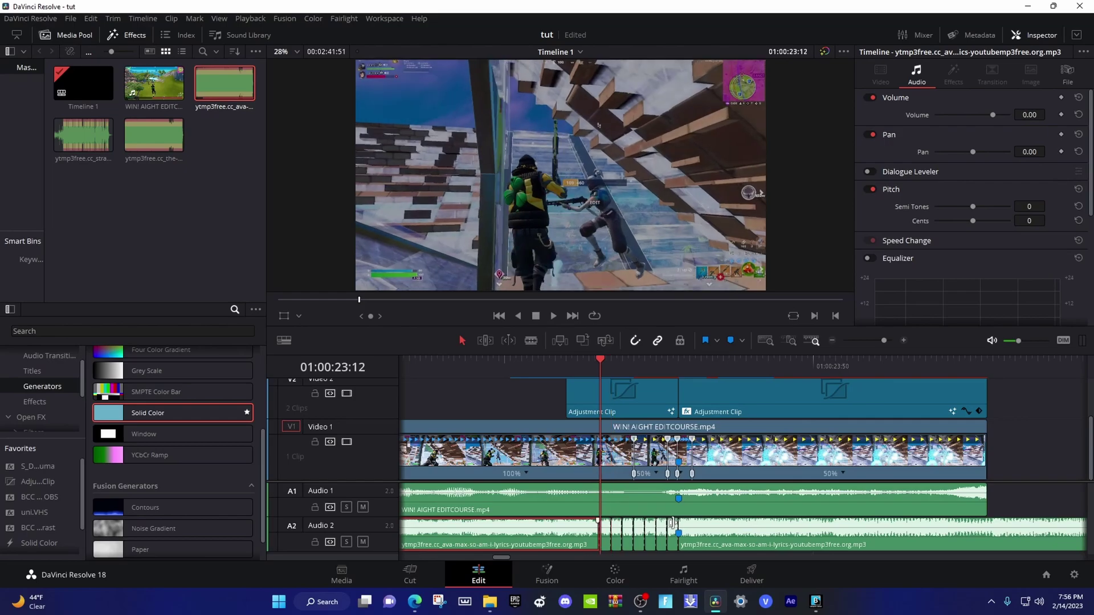
key(Left)
key(Left)
key(shift+bracketright)
key(Left)
key(Left)
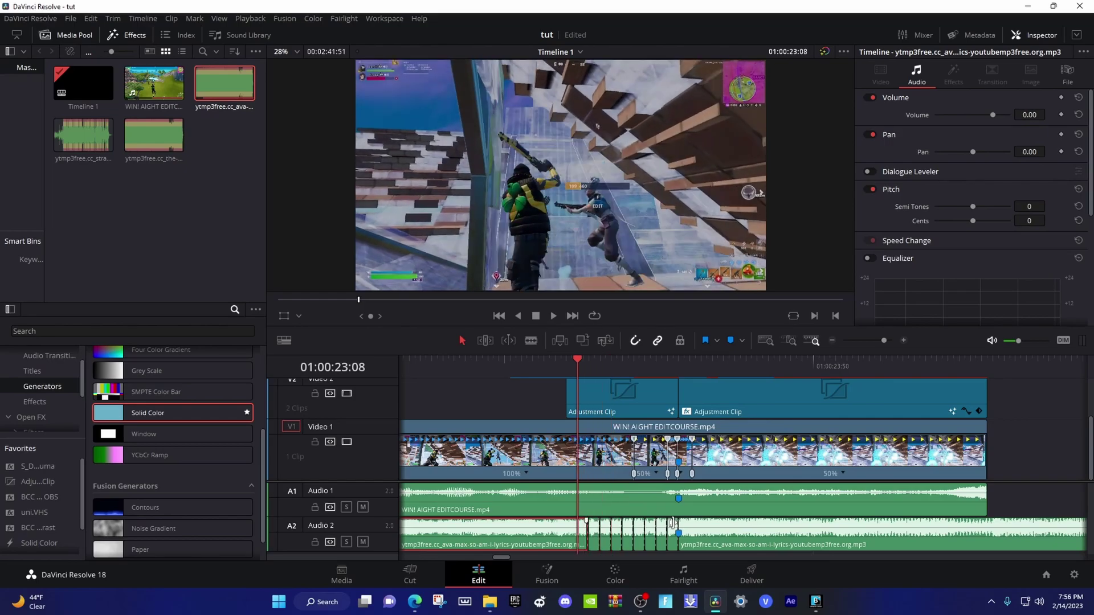
key(shift+bracketright)
key(Left)
key(Left)
key(shift+bracketright)
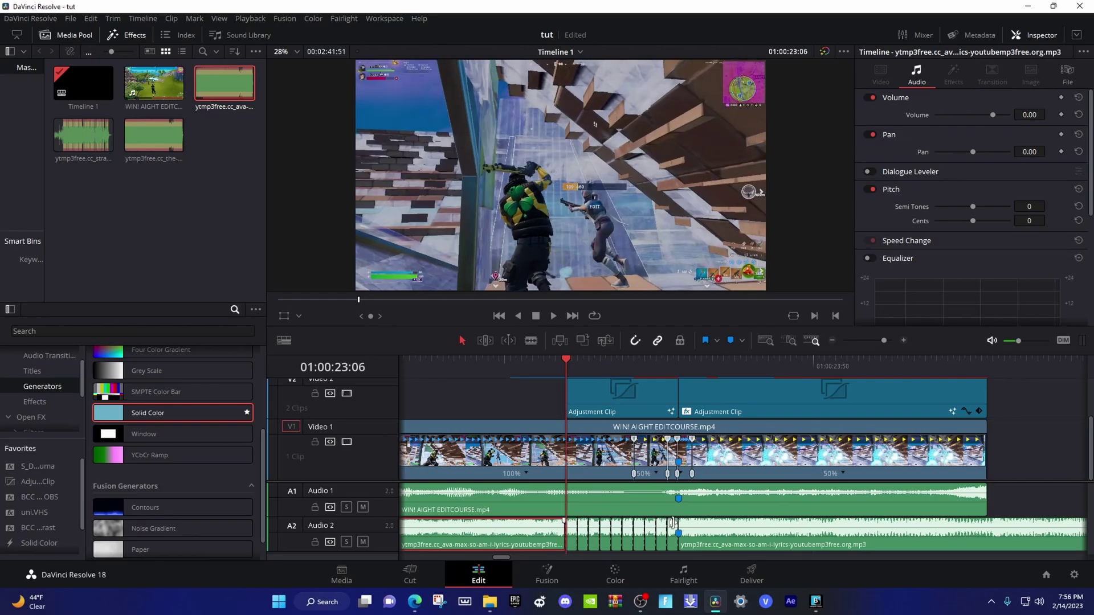
- Delete alternate music slices to leave gaps, then play back the stutter
click(573, 538)
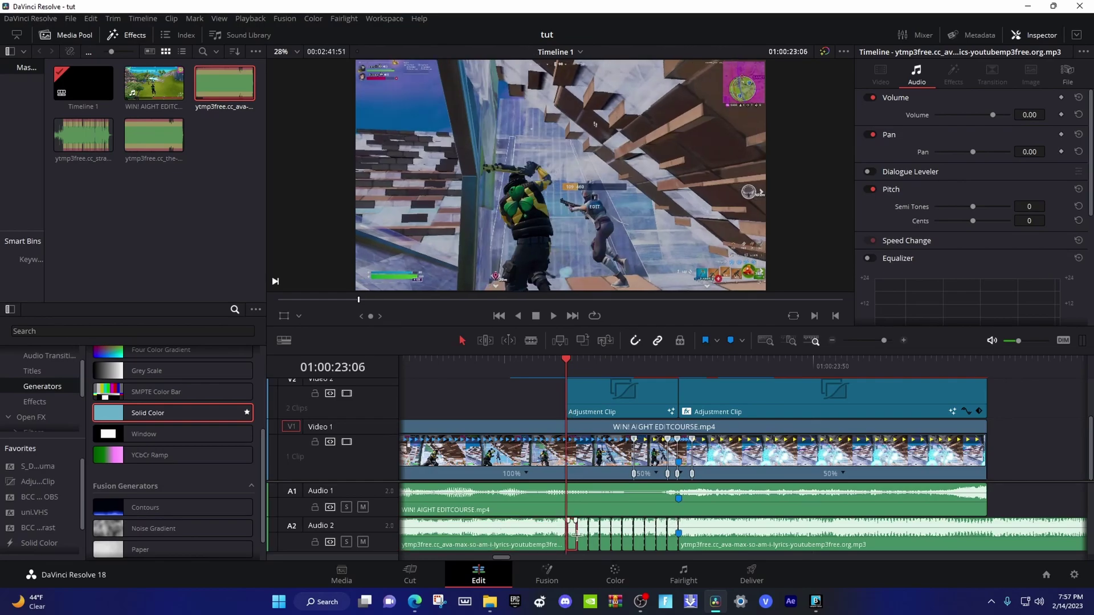
ctrl+click(594, 538)
ctrl+click(618, 538)
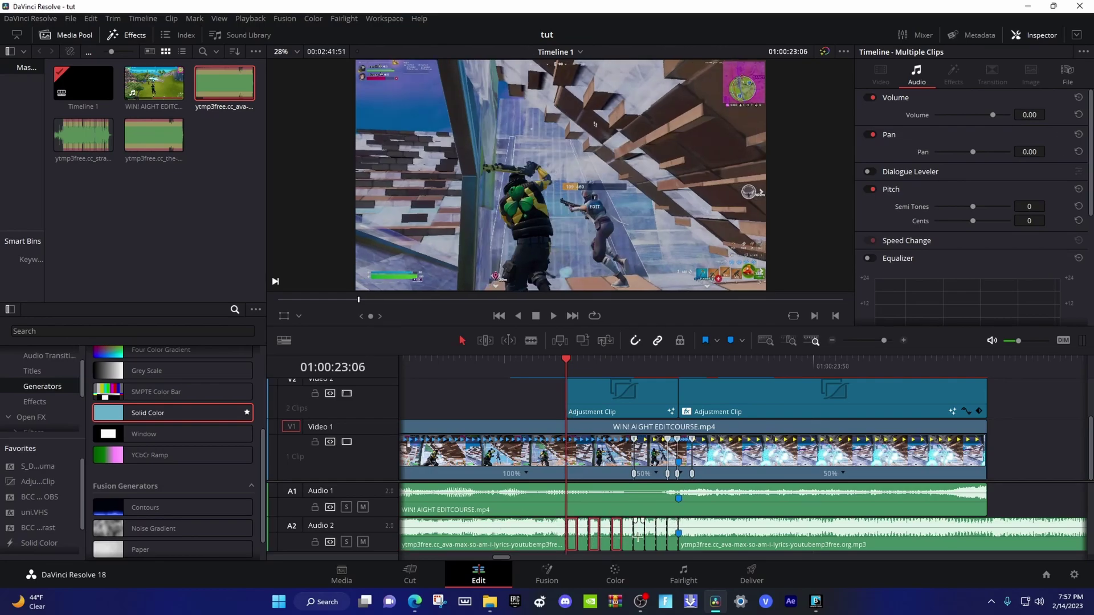
ctrl+click(641, 536)
ctrl+click(662, 536)
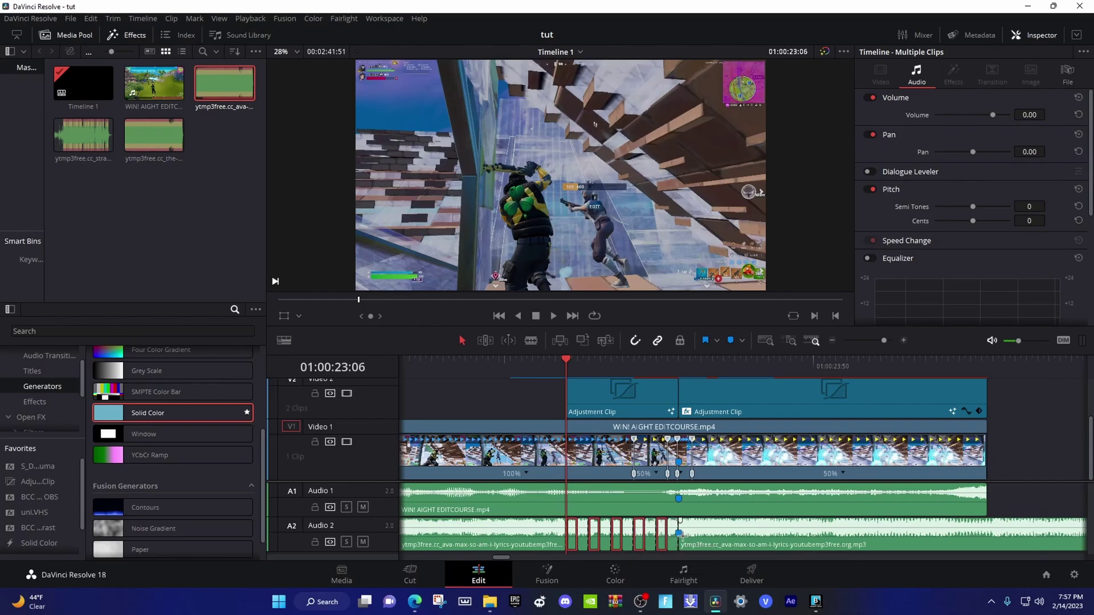
click(672, 533)
ctrl+click(650, 533)
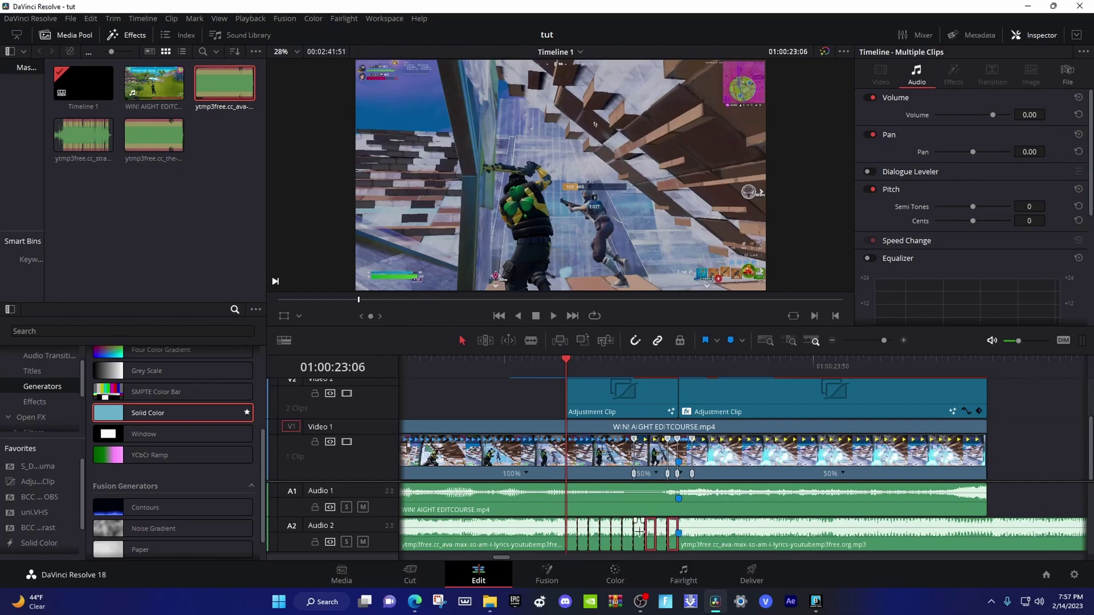
ctrl+click(627, 533)
ctrl+click(606, 533)
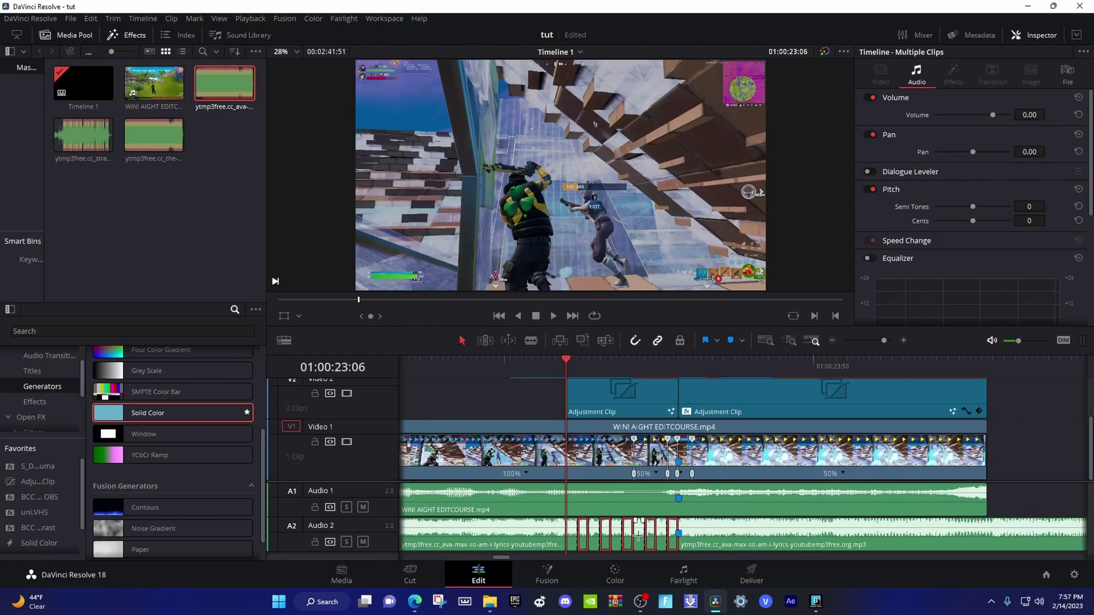
key(BackSpace)
drag(517, 371, 479, 379)
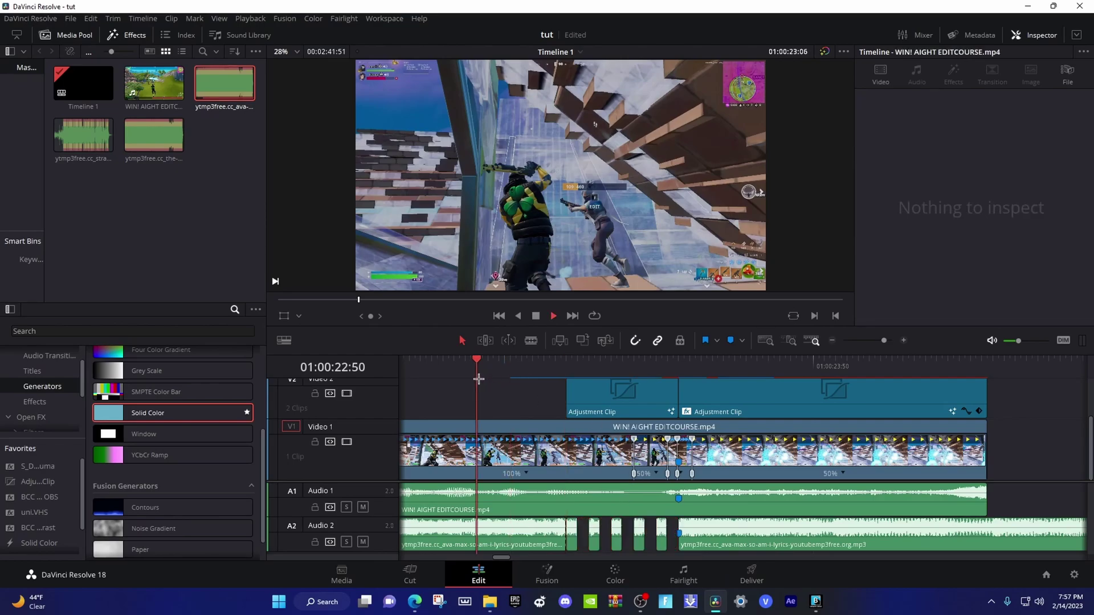
key(space)
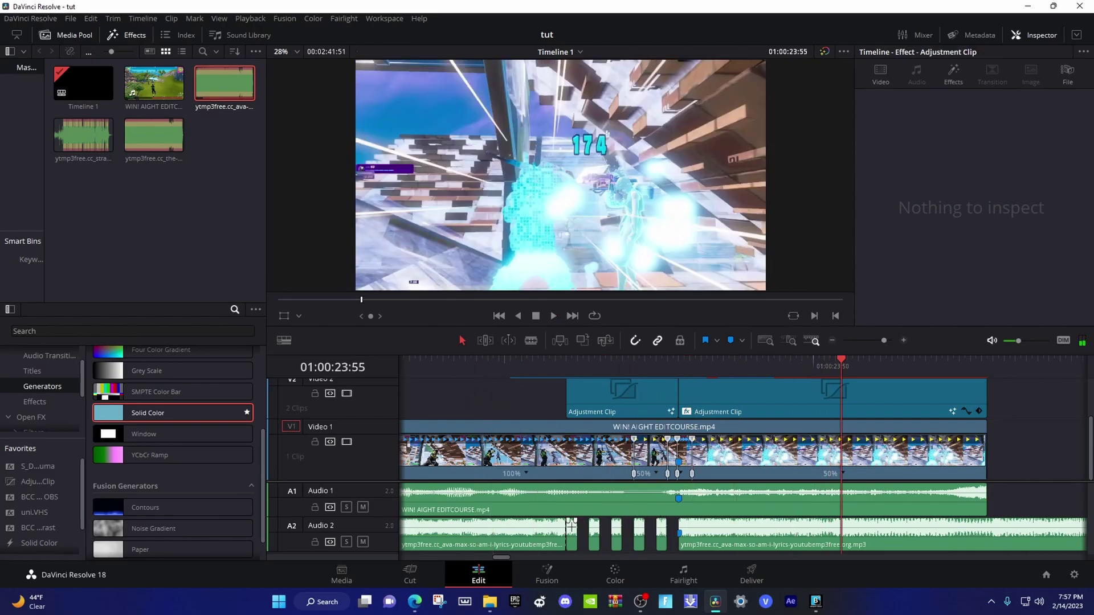
- Return to the chopped music and show the Dissolve video transitions in the Effects panel
click(561, 364)
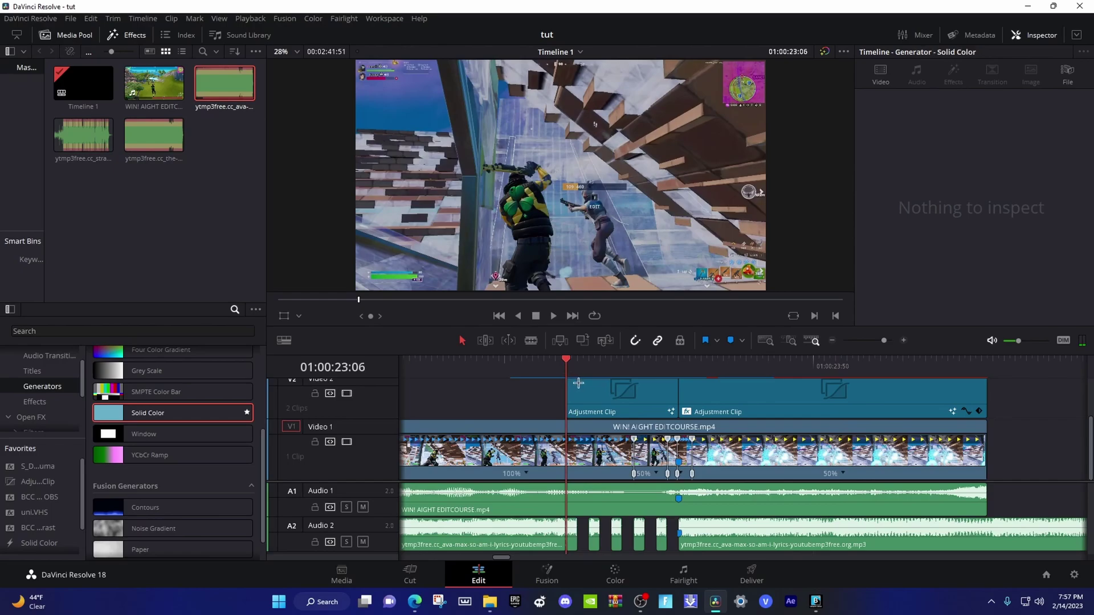
key(Left)
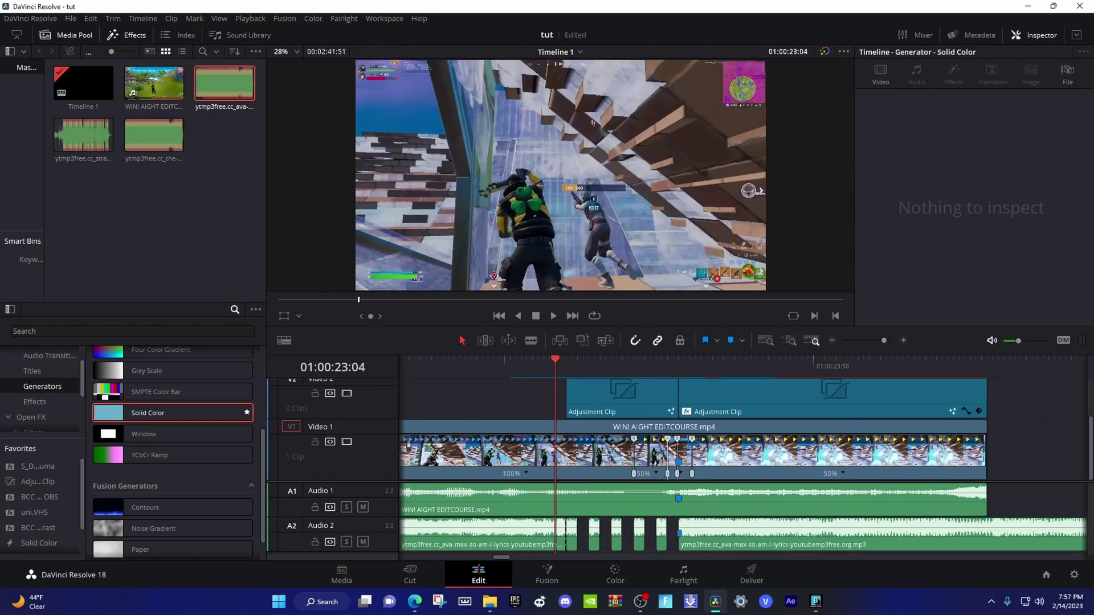
click(528, 534)
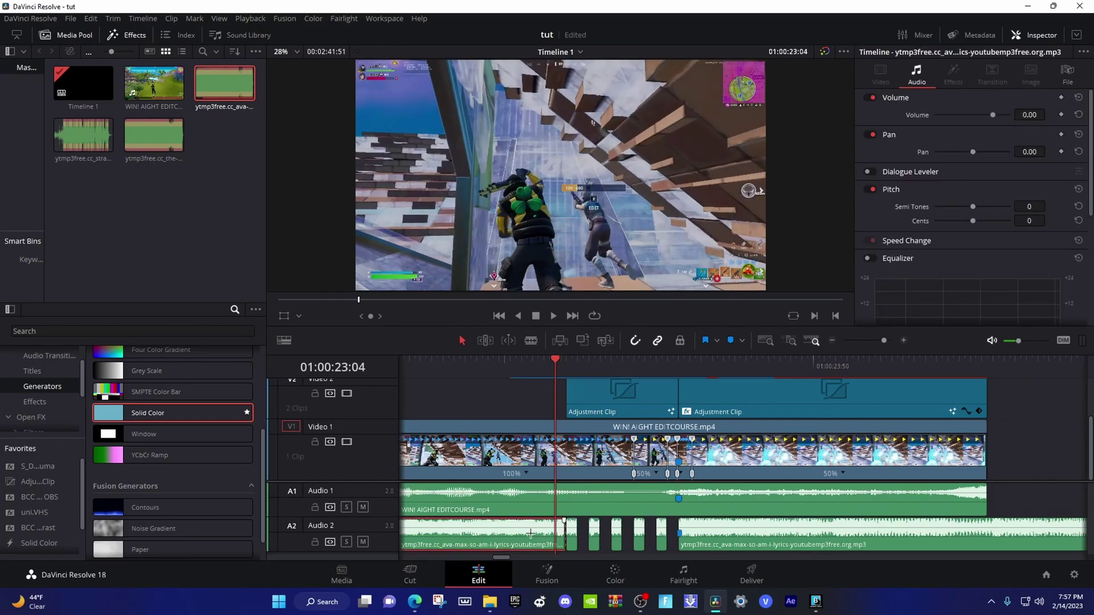
click(561, 536)
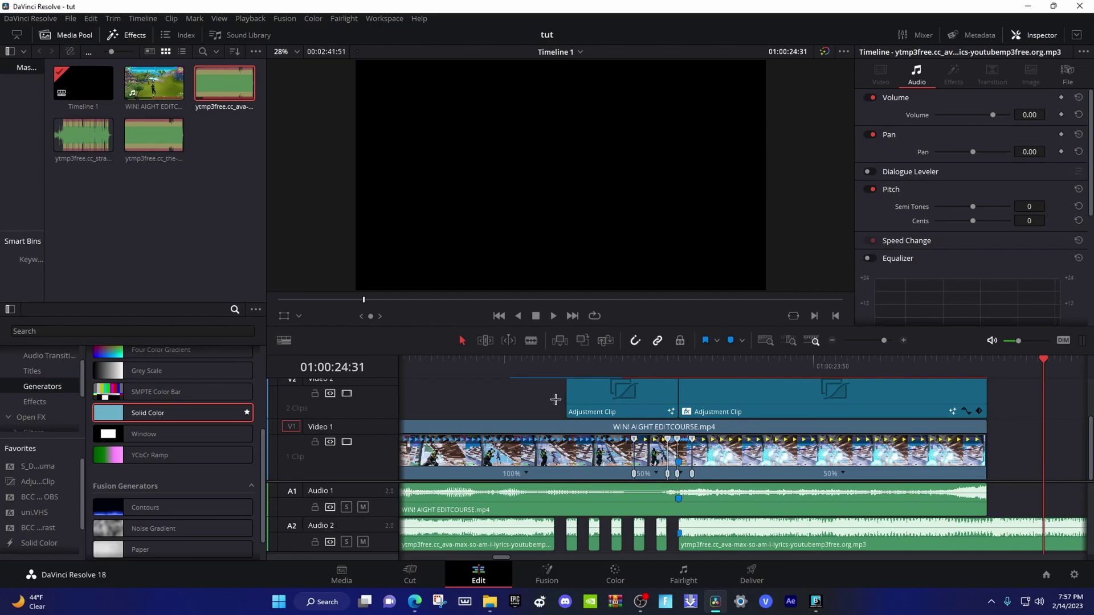
scroll(44, 377, up, 2)
click(50, 370)
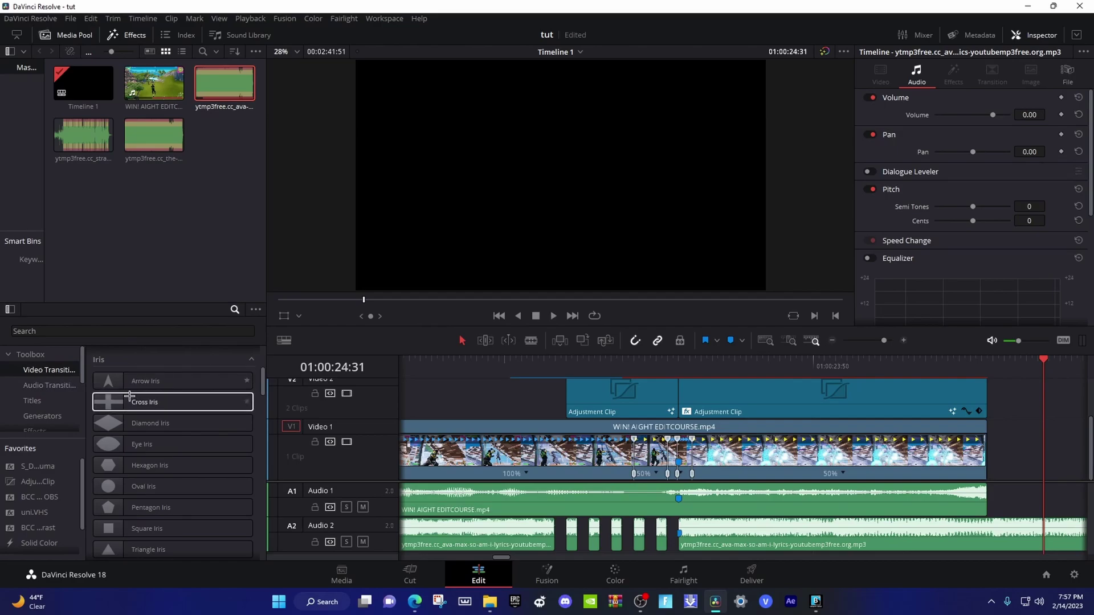
scroll(148, 399, down, 3)
- Play back the montage and scrub to about 01:00:23:06, where the beat cuts start
click(504, 372)
key(space)
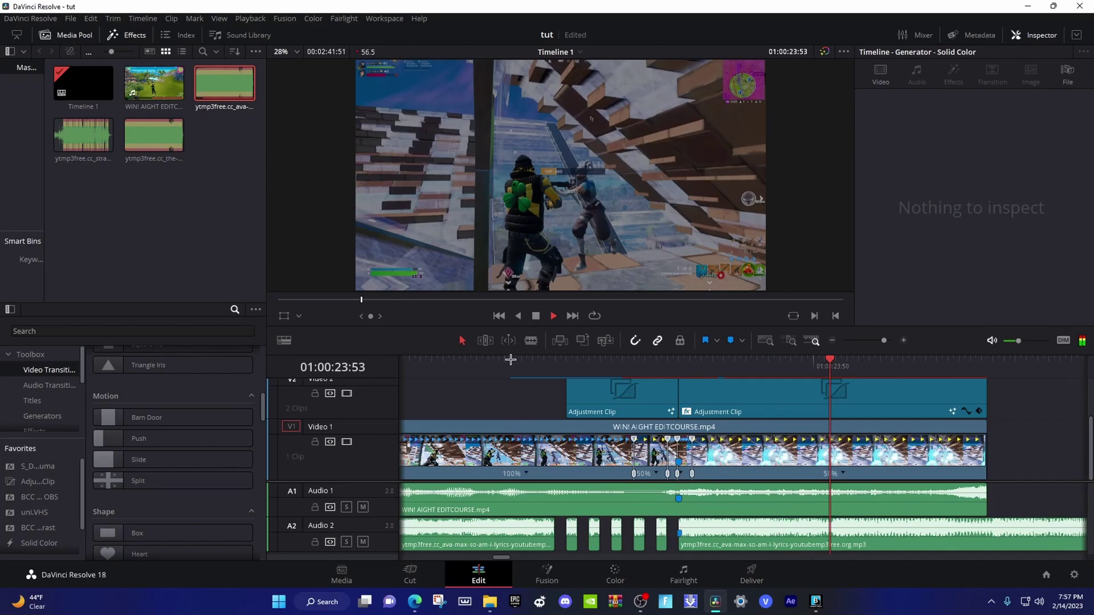
click(503, 369)
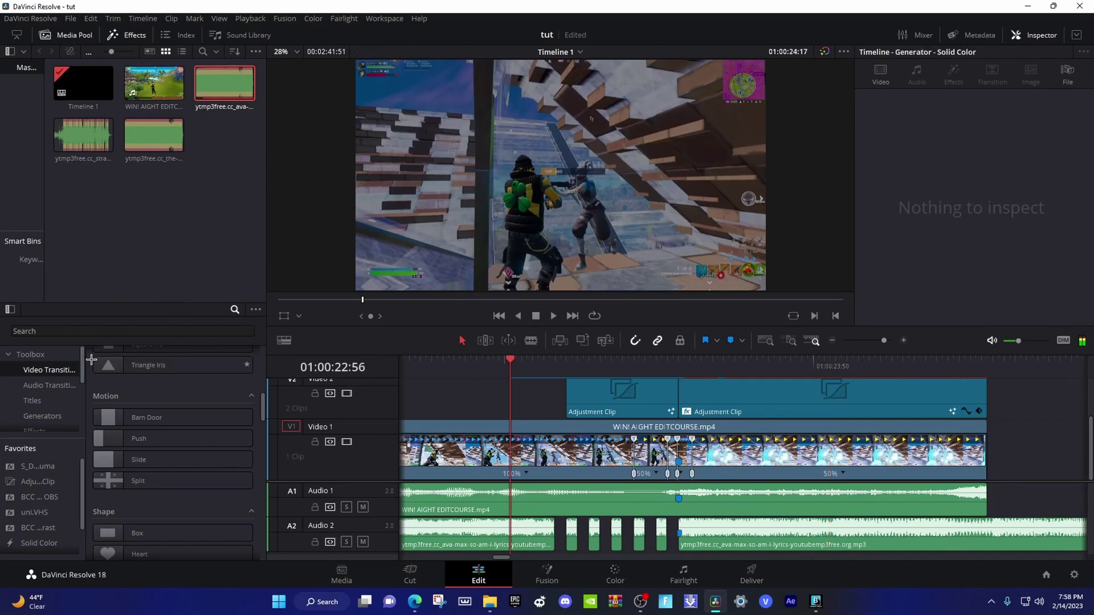
scroll(145, 365, up, 3)
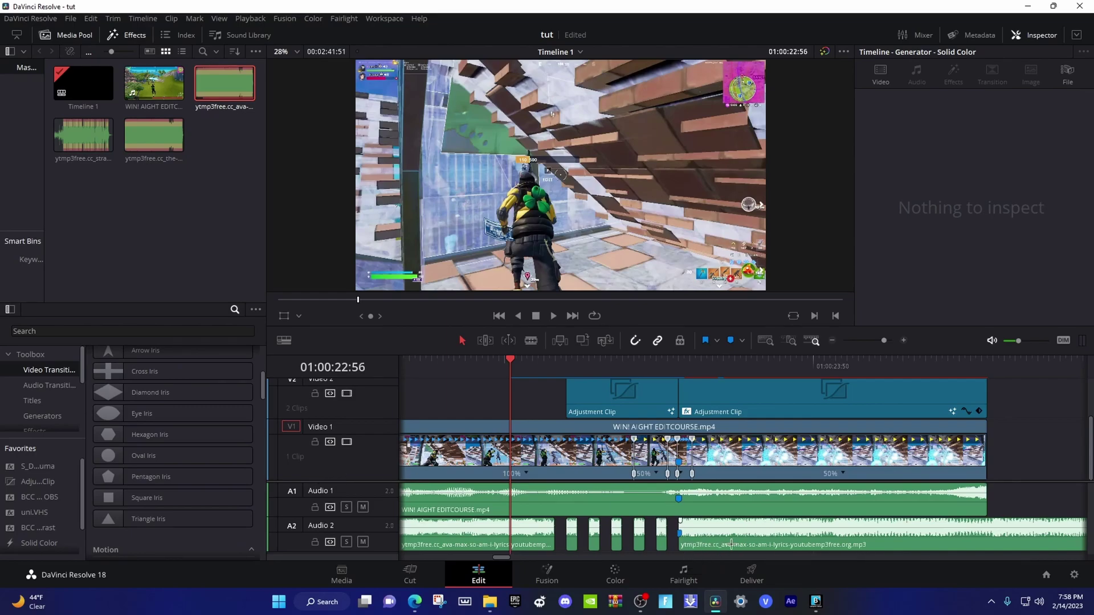
scroll(148, 403, up, 3)
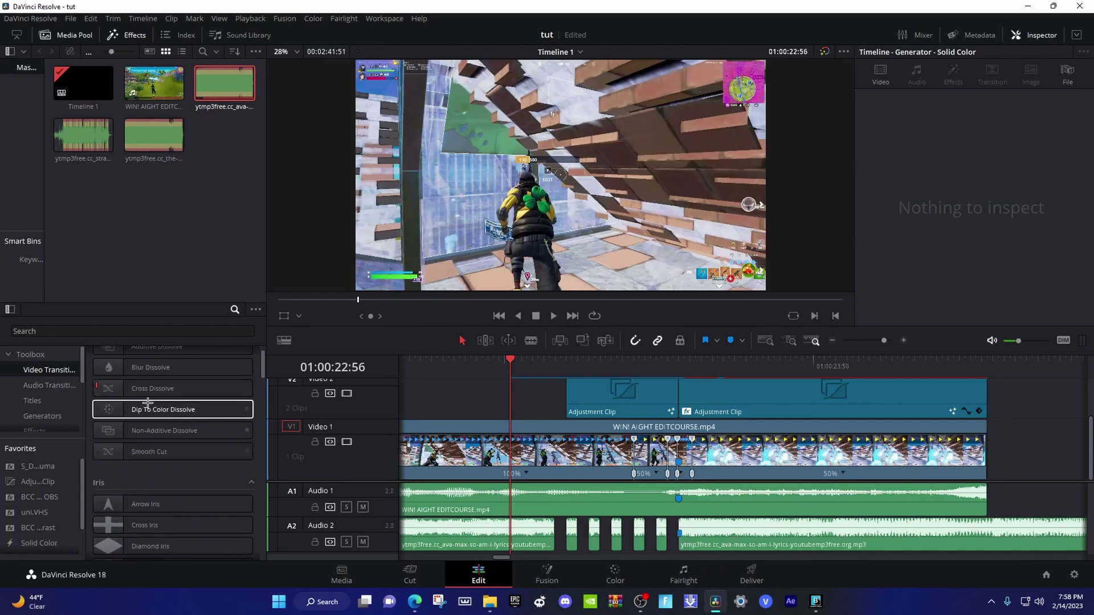
scroll(147, 403, up, 1)
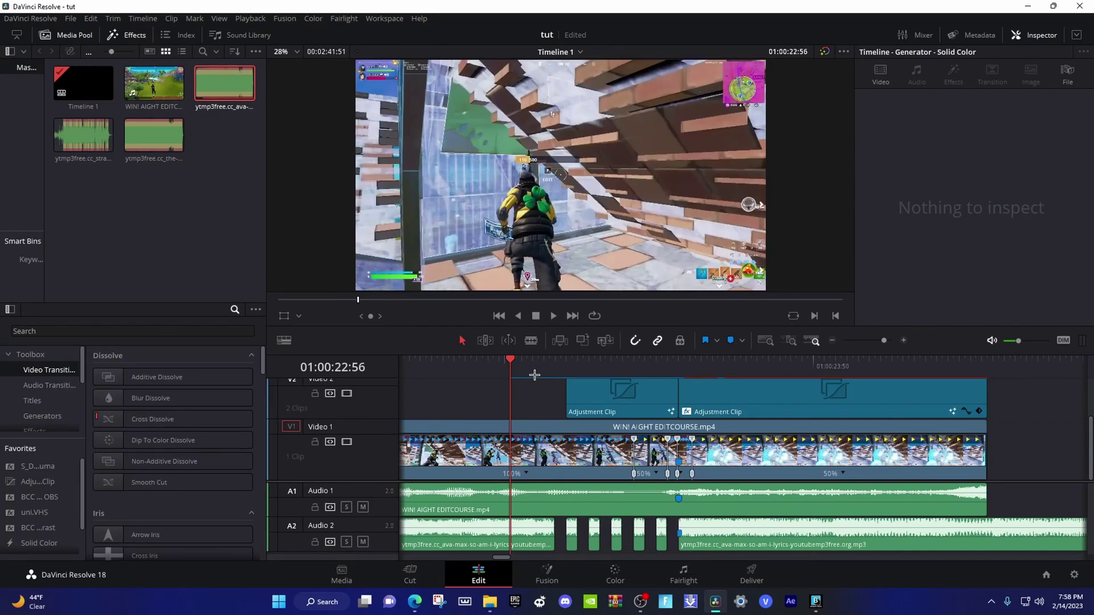
mouse_move(534, 375)
mouse_down()
mouse_move(566, 373)
mouse_move(555, 373)
mouse_up()
- Slice the Video 1 gameplay clip into two-frame pieces from about 01:00:23:04 to 01:00:23:26
click(562, 445)
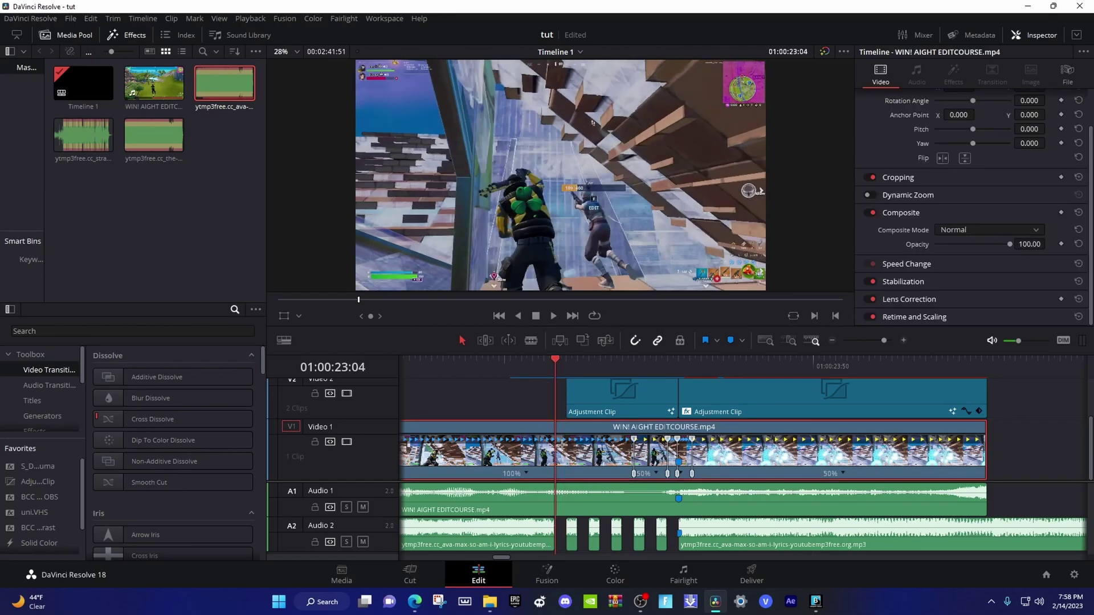
key(ctrl+b)
key(Right)
key(Right)
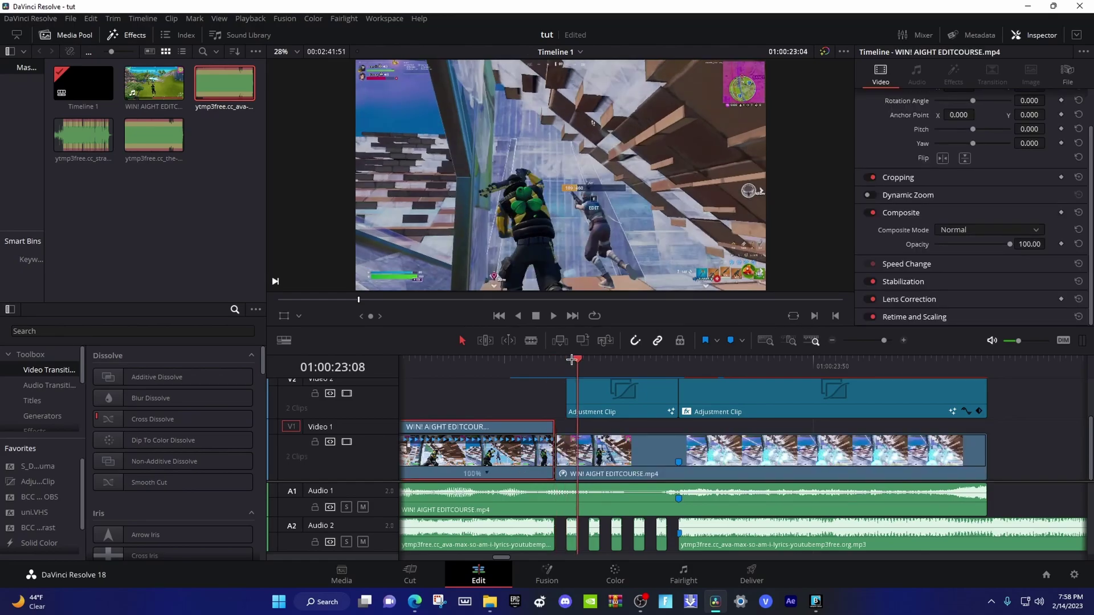
key(ctrl+b)
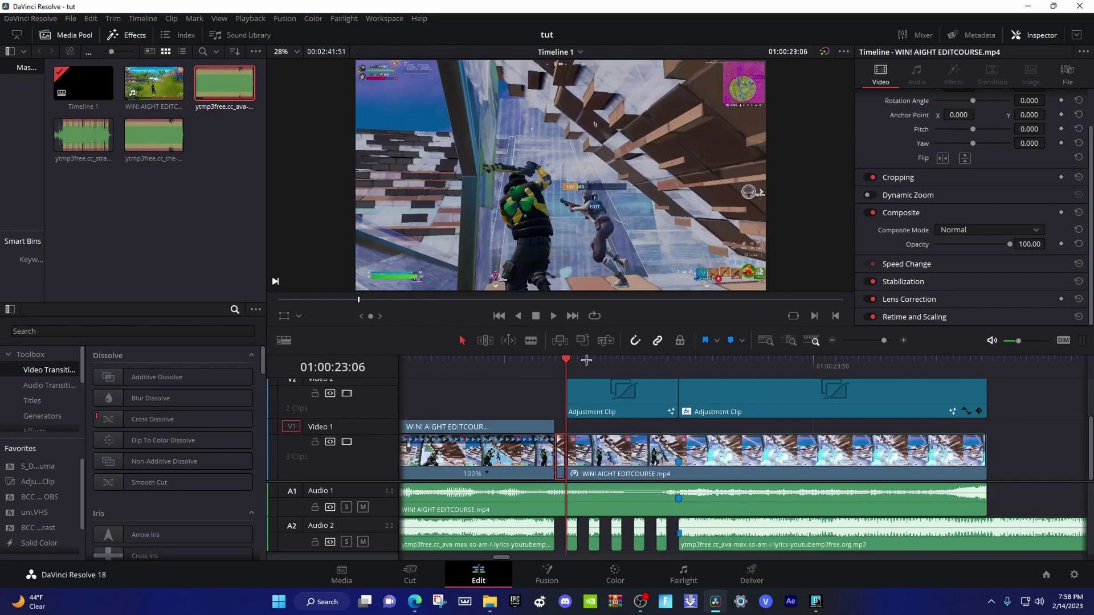
key(Right)
key(Right)
key(ctrl+b)
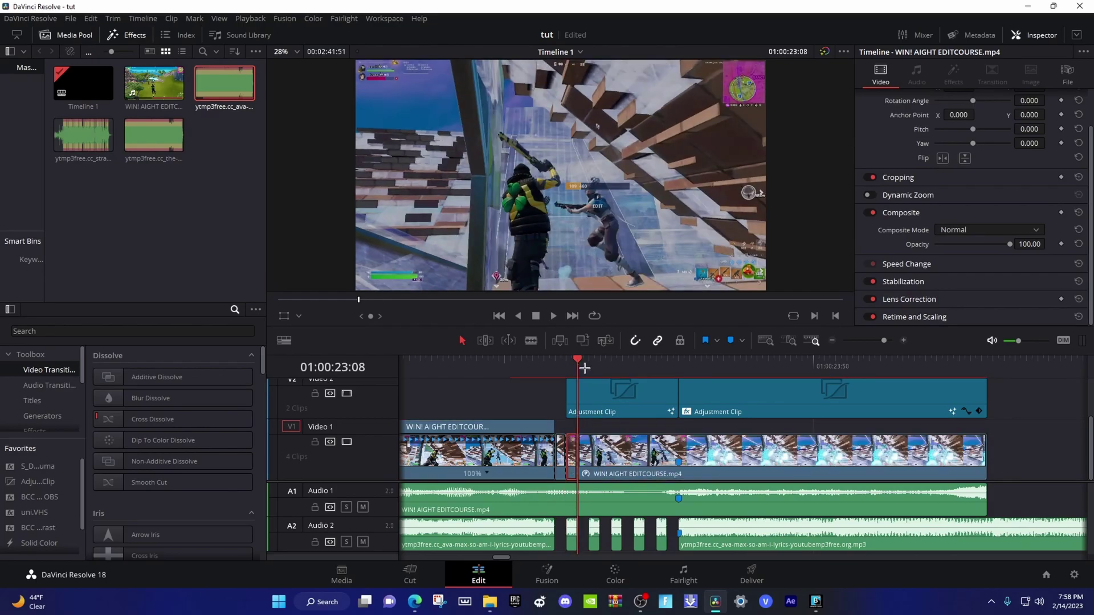
key(Right)
key(Right)
key(ctrl+b)
key(Right)
key(Right)
key(Right)
key(Right)
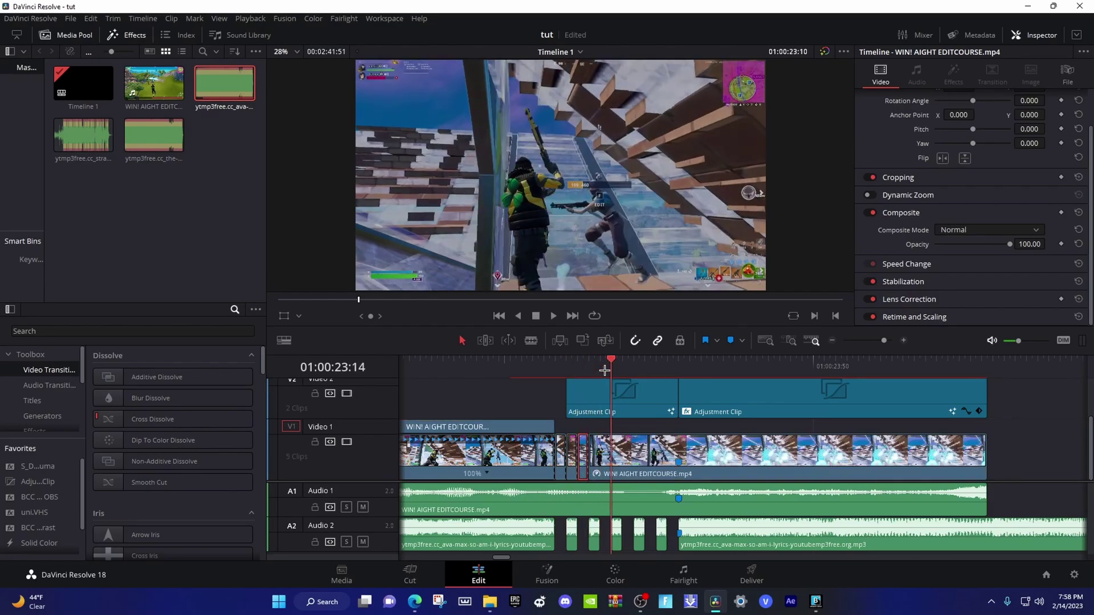
key(Left)
key(Left)
key(ctrl+b)
key(Right)
key(Right)
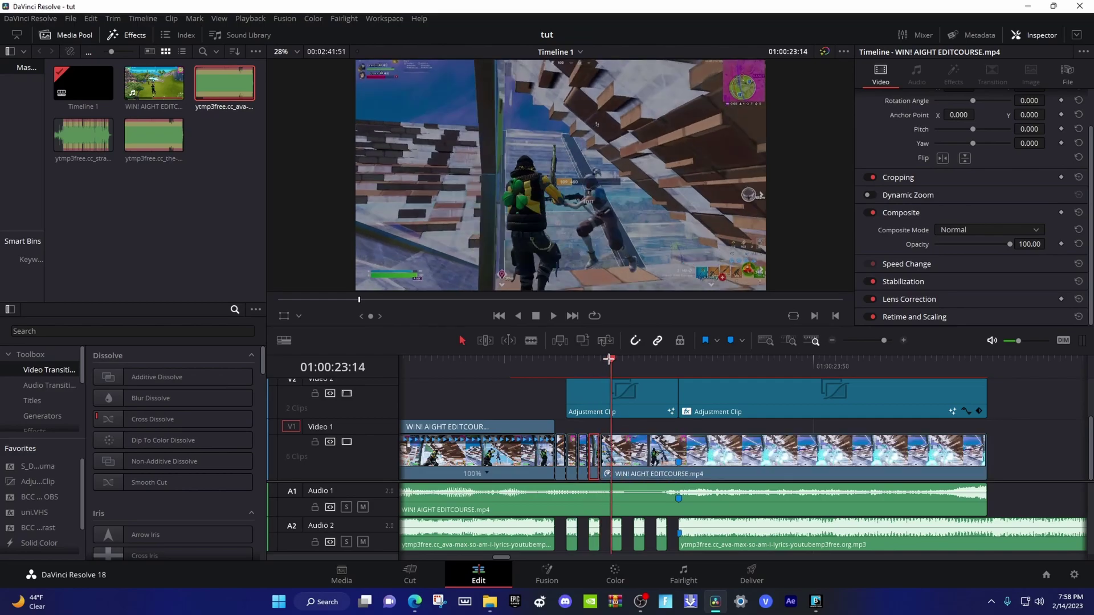
key(ctrl+b)
key(Right)
key(Right)
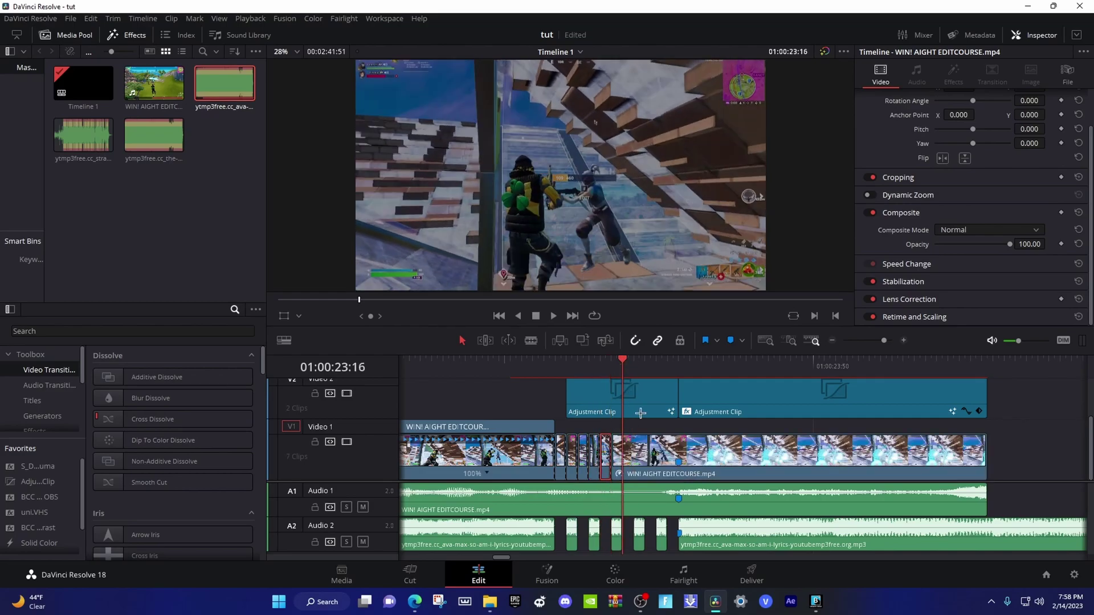
key(ctrl+b)
key(Right)
key(Right)
key(ctrl+b)
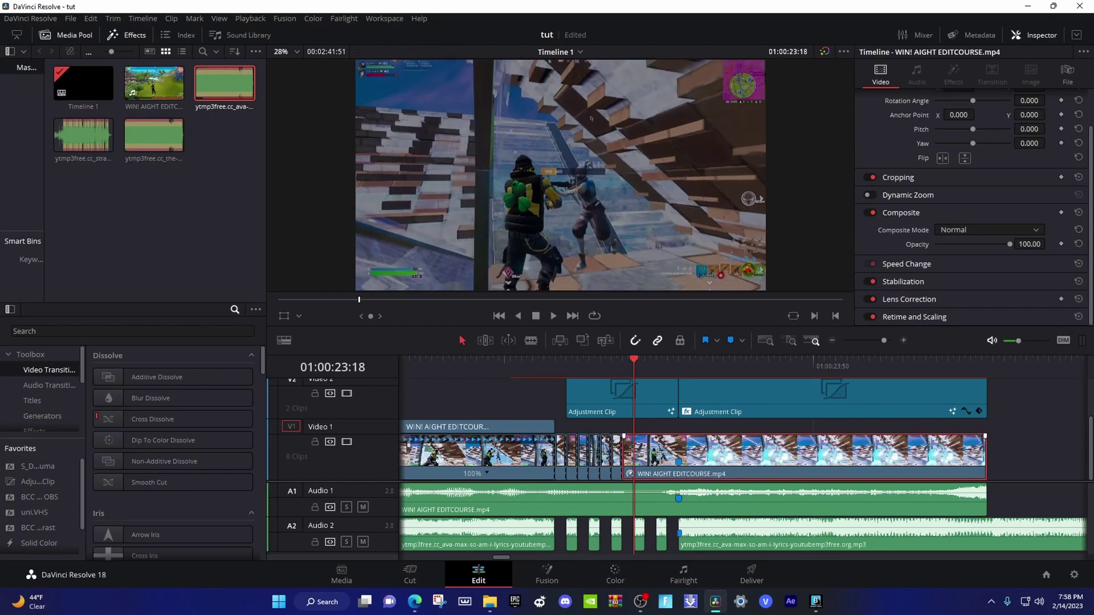
key(Right)
key(Right)
key(Right)
key(Right)
key(Left)
key(Left)
key(ctrl+b)
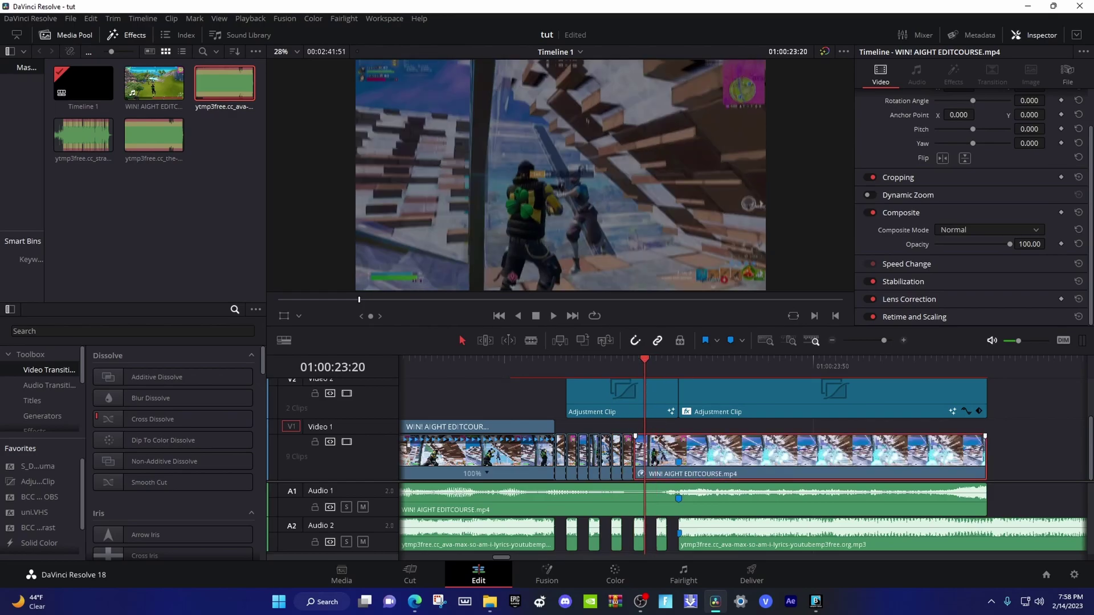
key(Right)
key(Right)
key(Right)
key(Right)
key(Left)
key(Left)
key(ctrl+b)
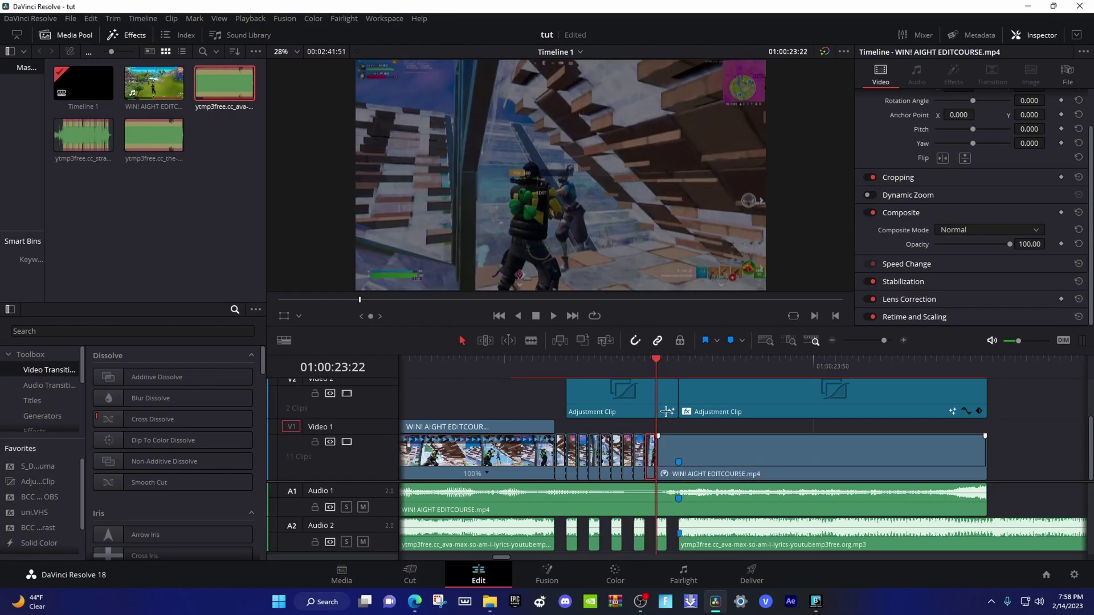
key(Right)
key(Right)
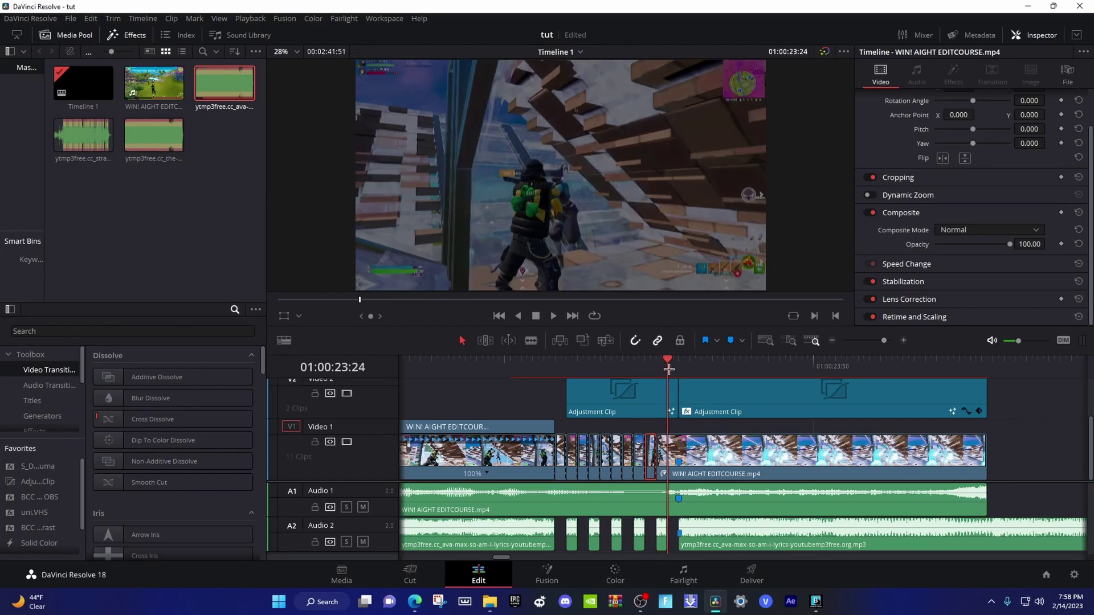
key(ctrl+b)
key(Right)
key(Right)
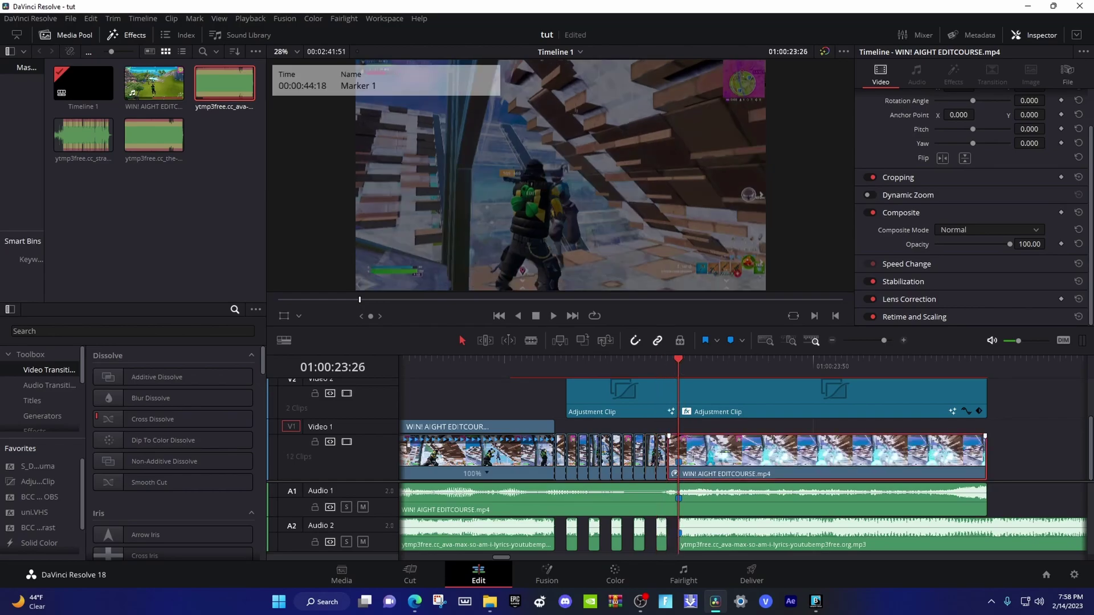
key(ctrl+b)
ctrl+click(650, 451)
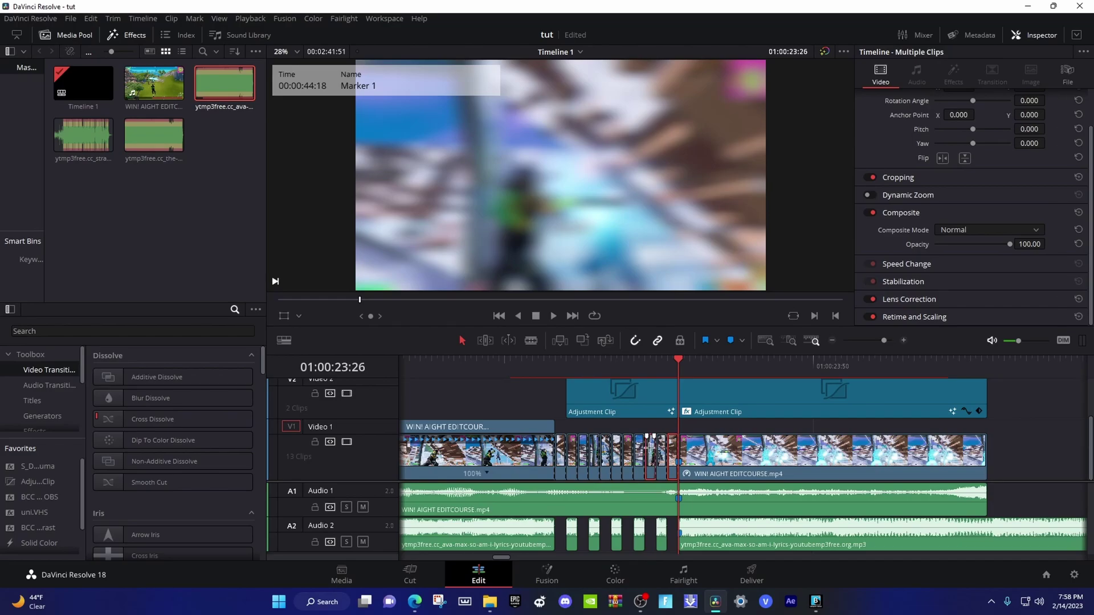
- Delete alternate short Video 1 pieces, leaving gaps that match the music stutter
ctrl+click(628, 450)
ctrl+click(604, 449)
ctrl+click(564, 453)
ctrl+click(584, 448)
key(BackSpace)
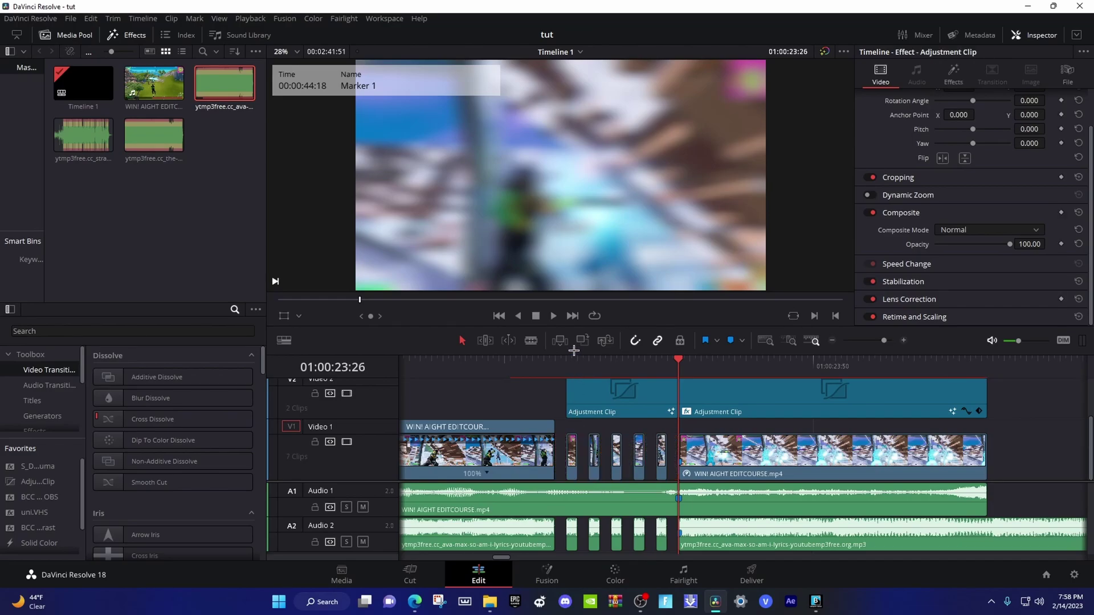
drag(535, 357, 531, 364)
drag(527, 374, 729, 369)
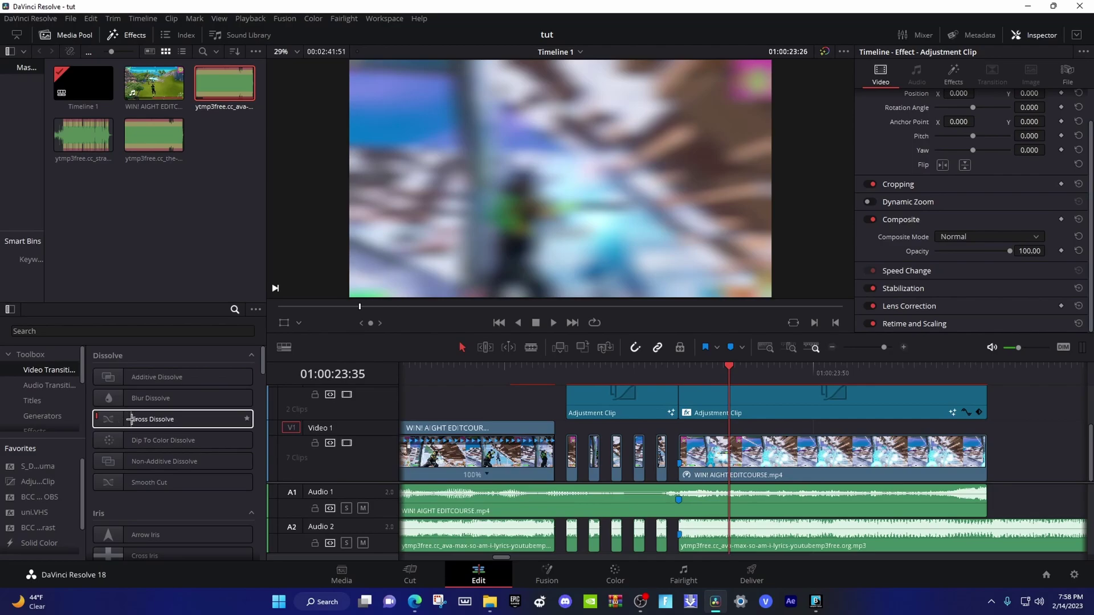
- Apply Cross Dissolve to the remaining short Video 1 cuts and preview 01:00:23:16 to 23:24
drag(131, 420, 182, 417)
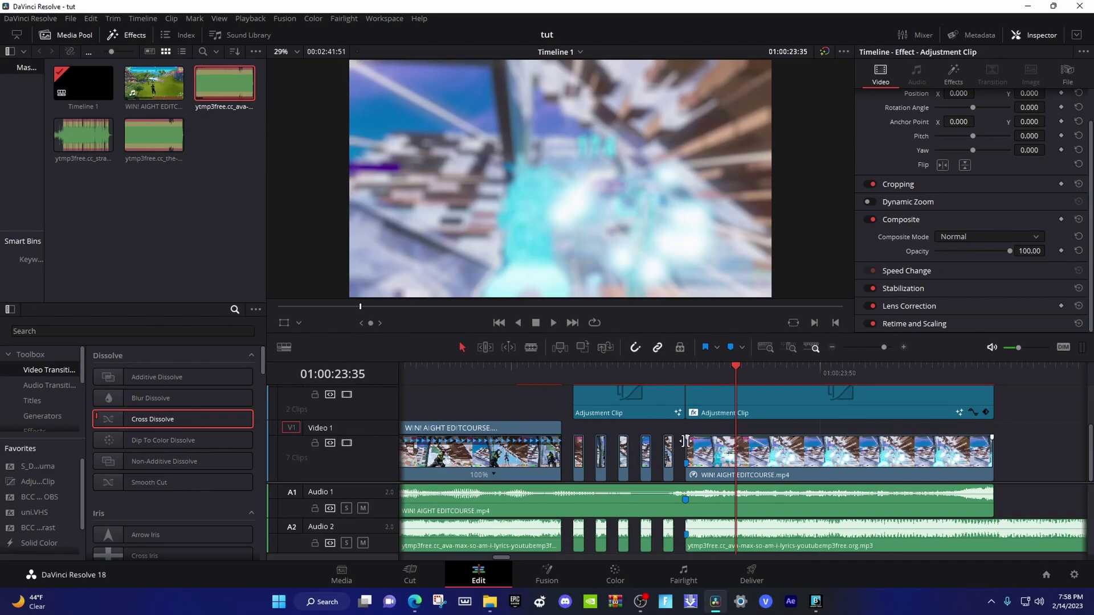
drag(693, 426, 581, 449)
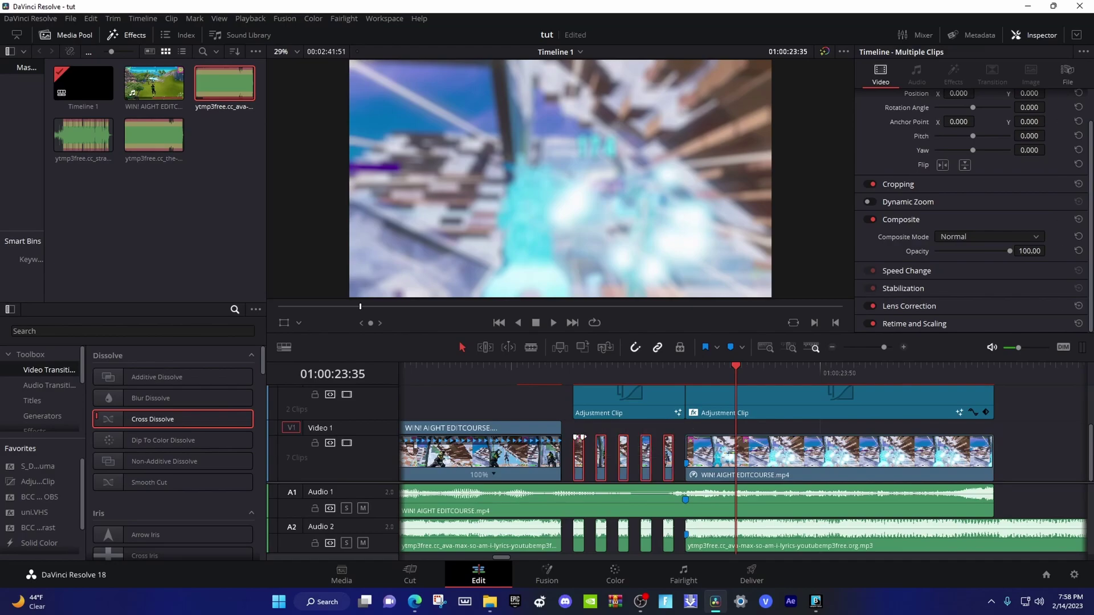
mouse_move(569, 371)
mouse_down()
mouse_move(686, 373)
mouse_move(570, 387)
mouse_move(586, 409)
mouse_move(762, 401)
mouse_move(565, 420)
mouse_move(715, 439)
mouse_move(556, 455)
mouse_up()
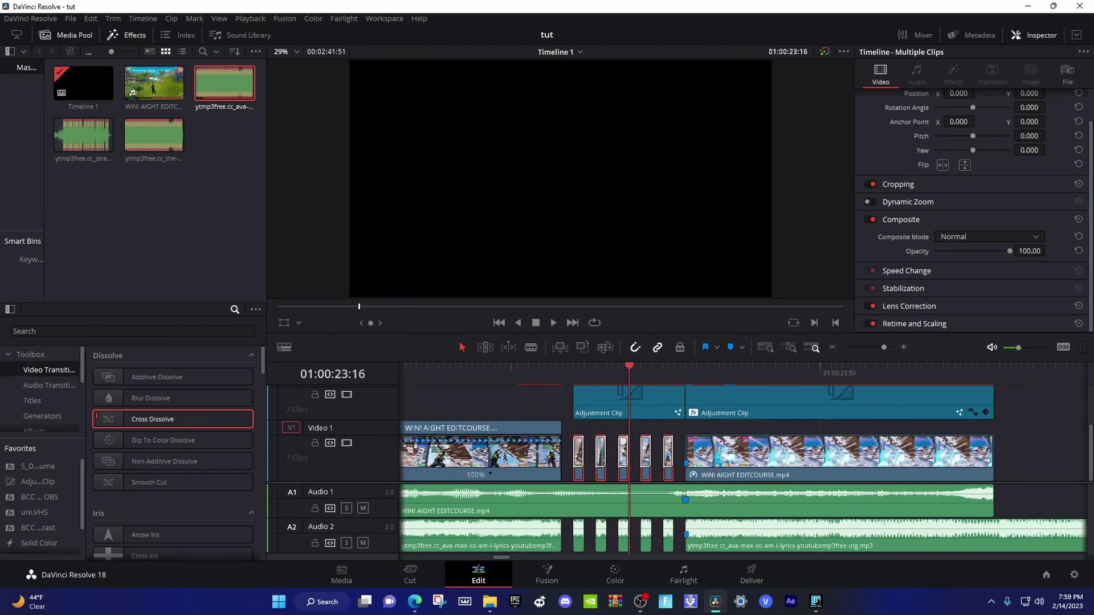
drag(589, 382, 670, 391)
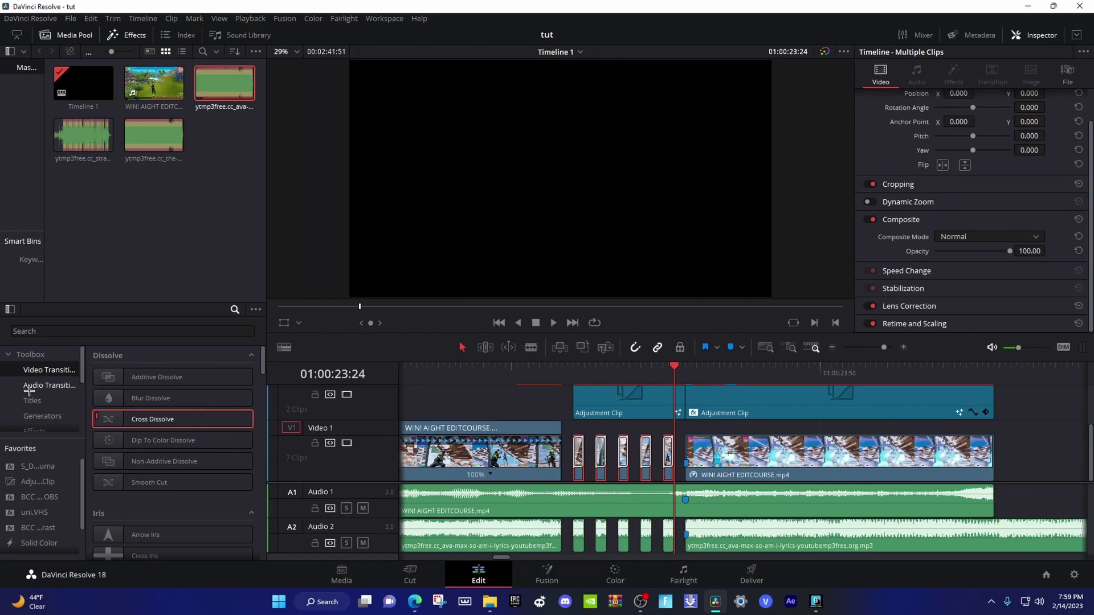
- Apply Cross Fade 0 dB transitions to the five short music clips on Audio 2
click(32, 385)
click(171, 420)
drag(148, 421, 186, 415)
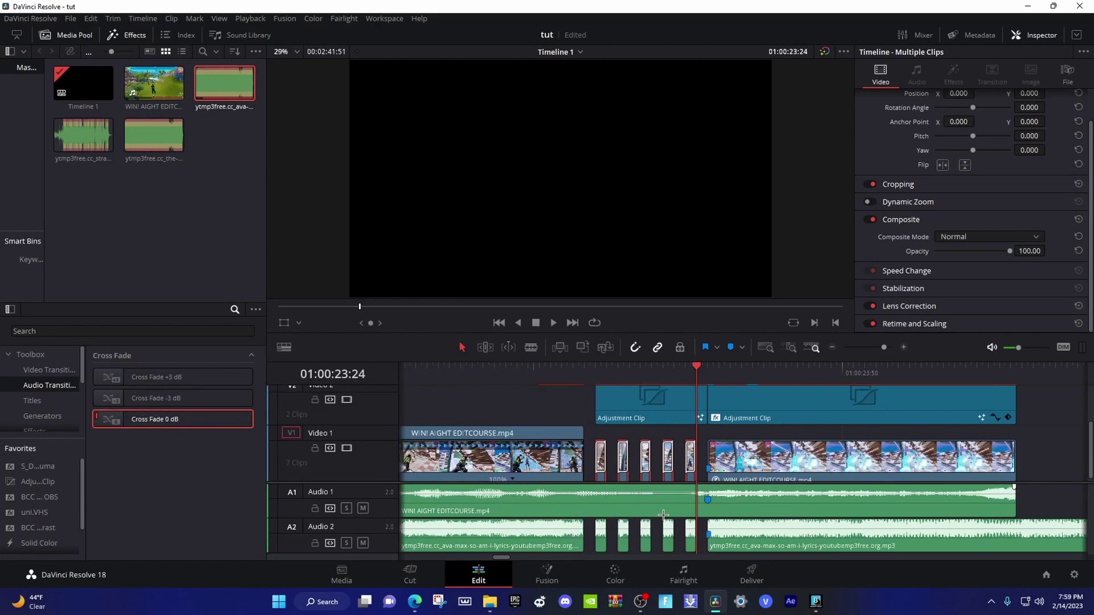
drag(587, 523, 698, 535)
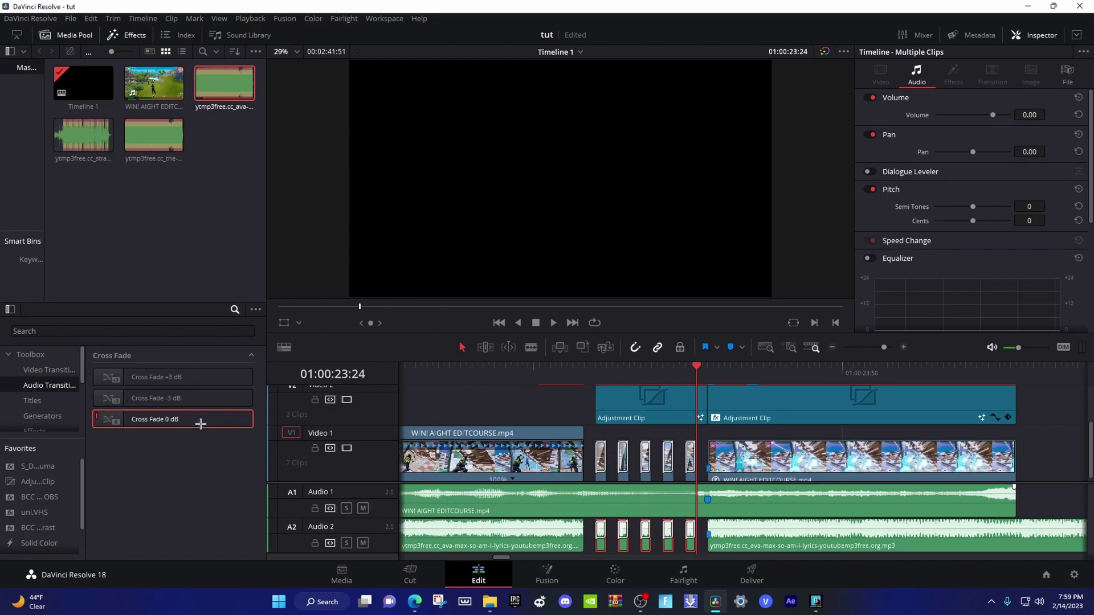
drag(200, 424, 752, 533)
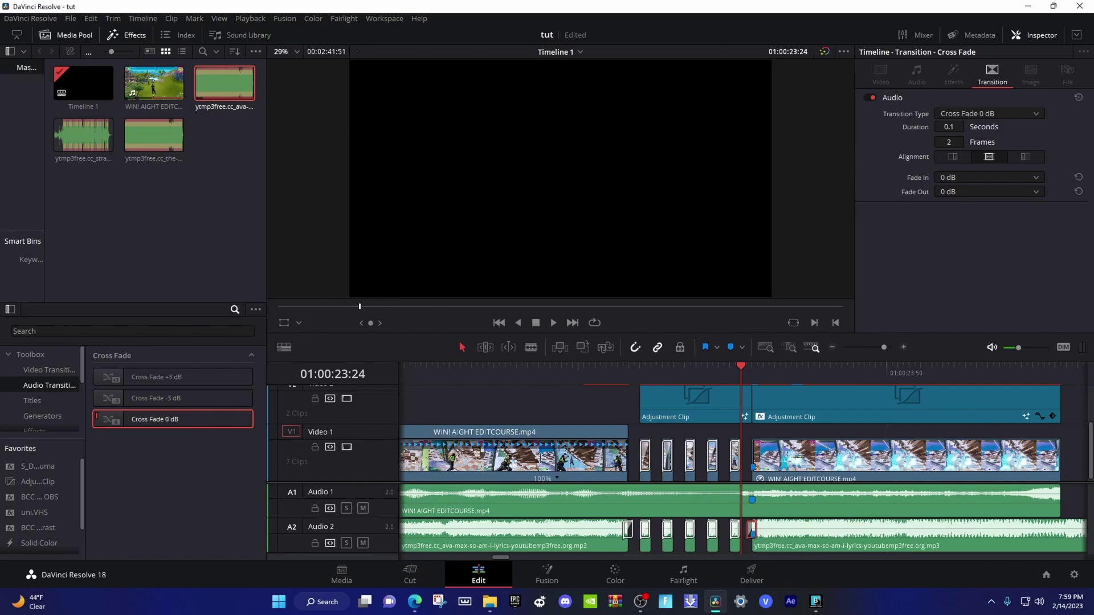
- Add Cross Dissolves at the last two Video 1 stutter cuts and play them back to check
click(29, 369)
click(174, 419)
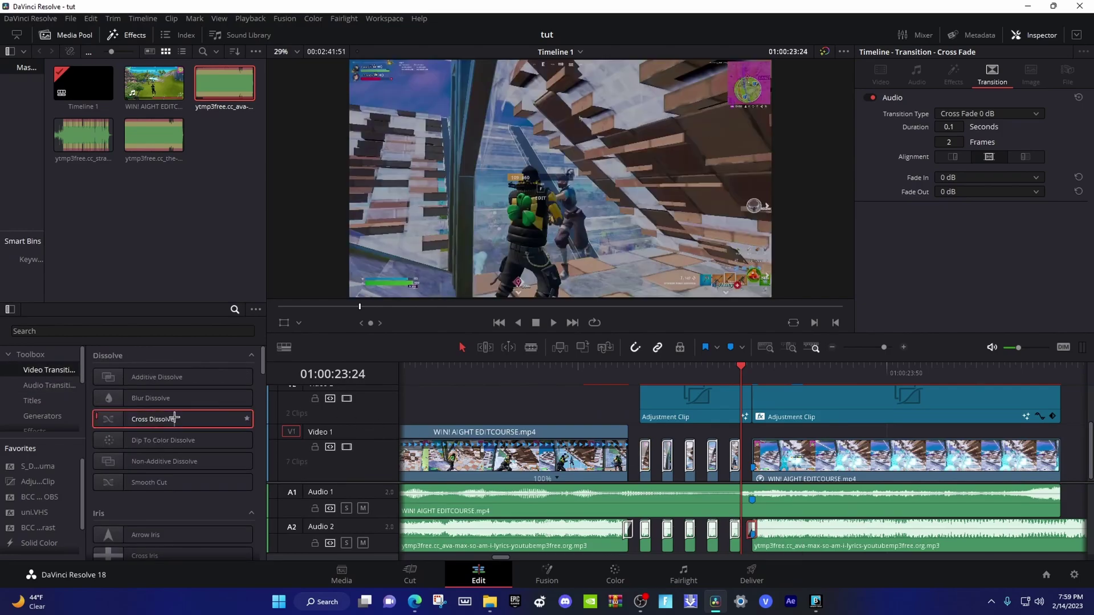
drag(174, 419, 682, 454)
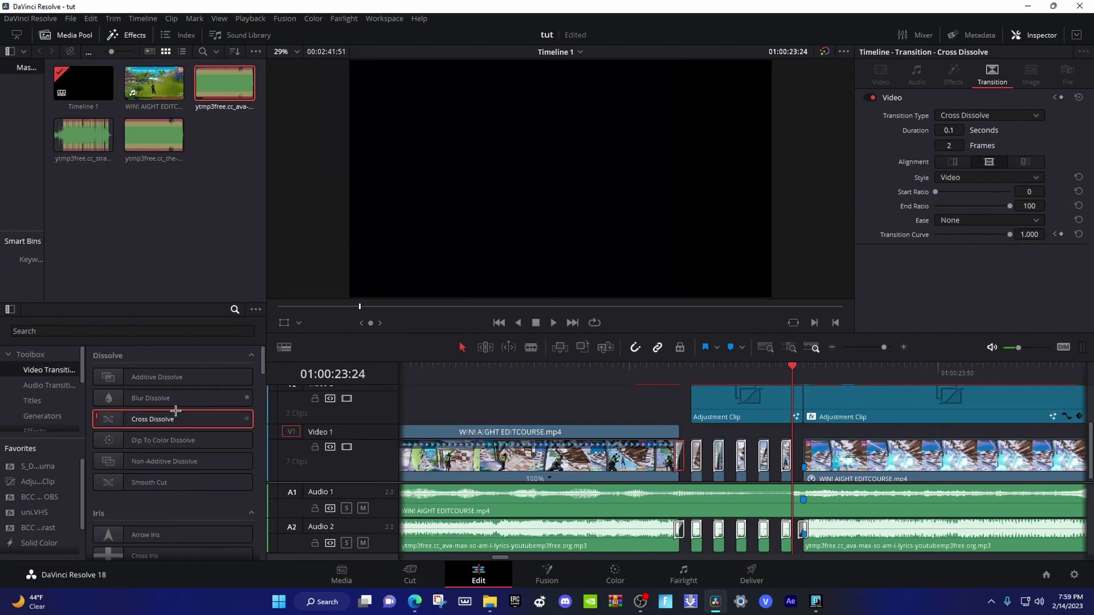
drag(176, 418, 796, 449)
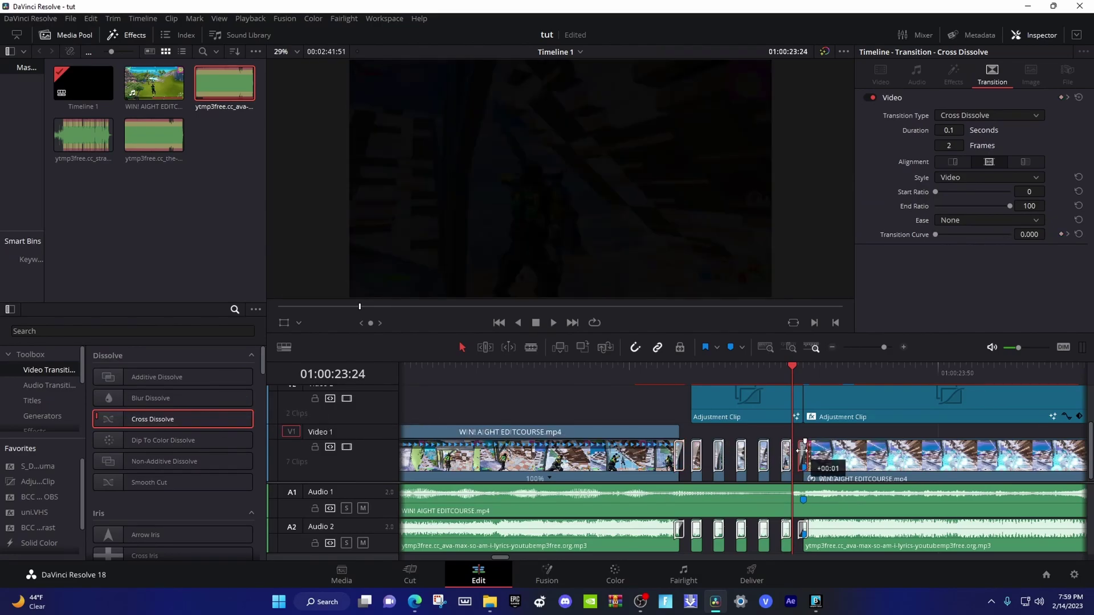
click(674, 369)
key(space)
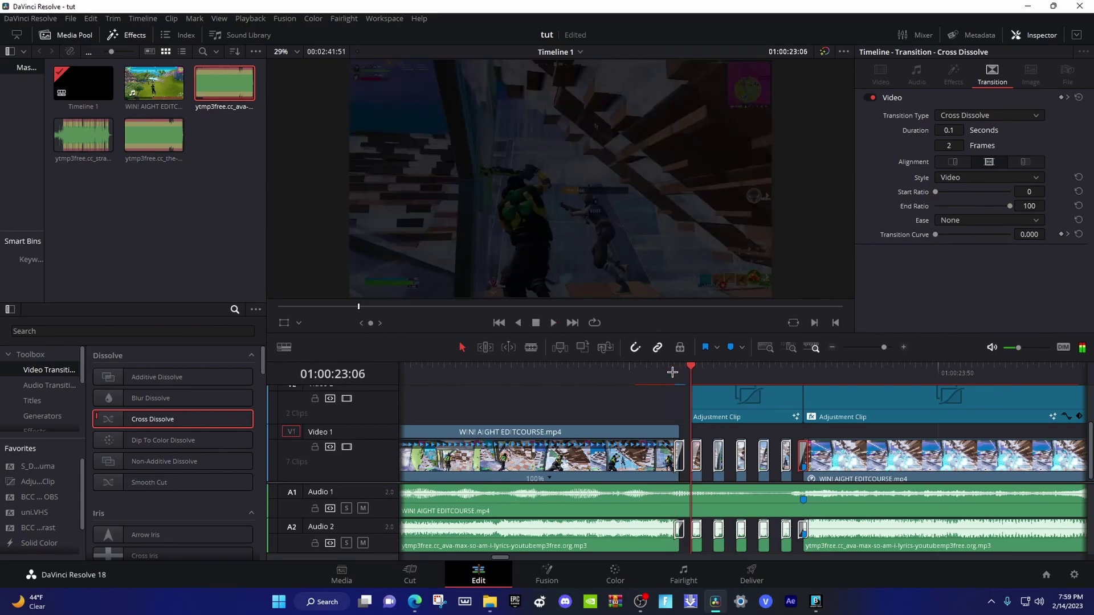
key(space)
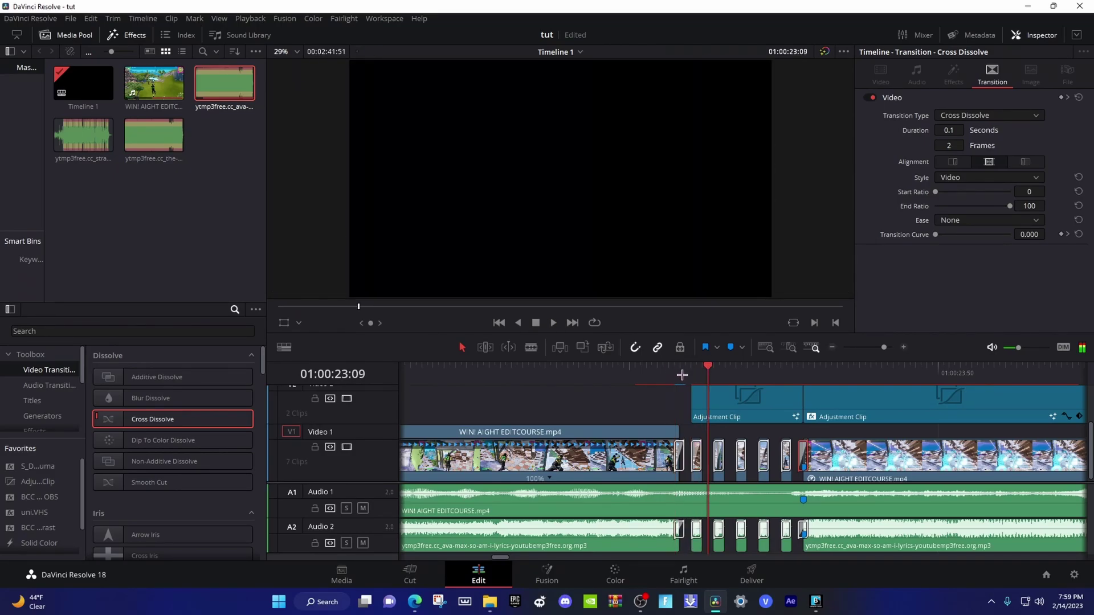
drag(683, 375, 704, 386)
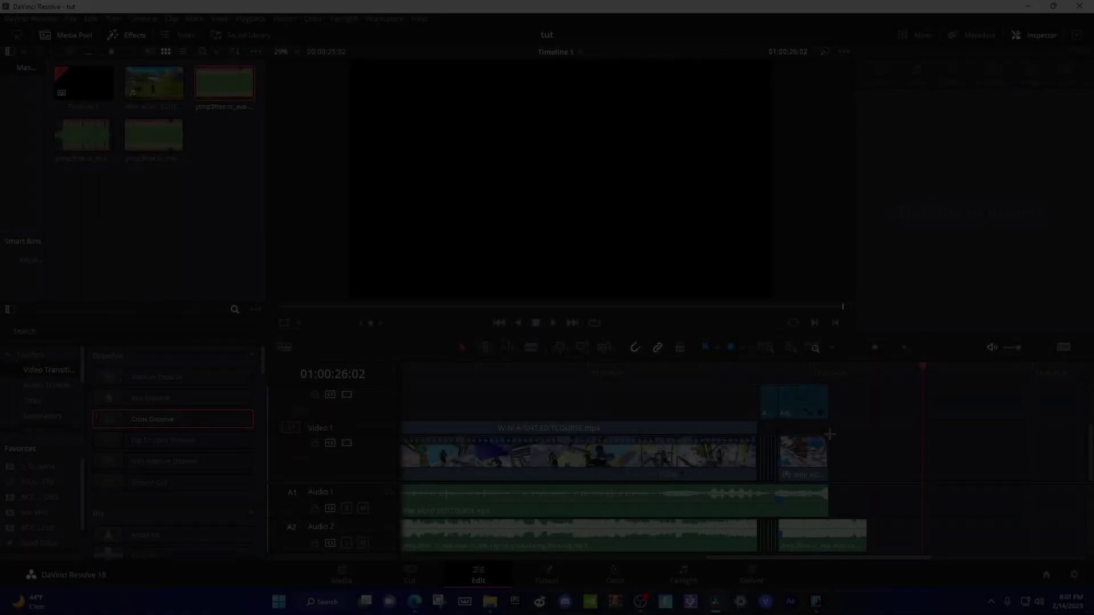
- Replay the beat-cut section from around 22 seconds to review the transitions and stutter
scroll(994, 422, left, 5)
click(789, 381)
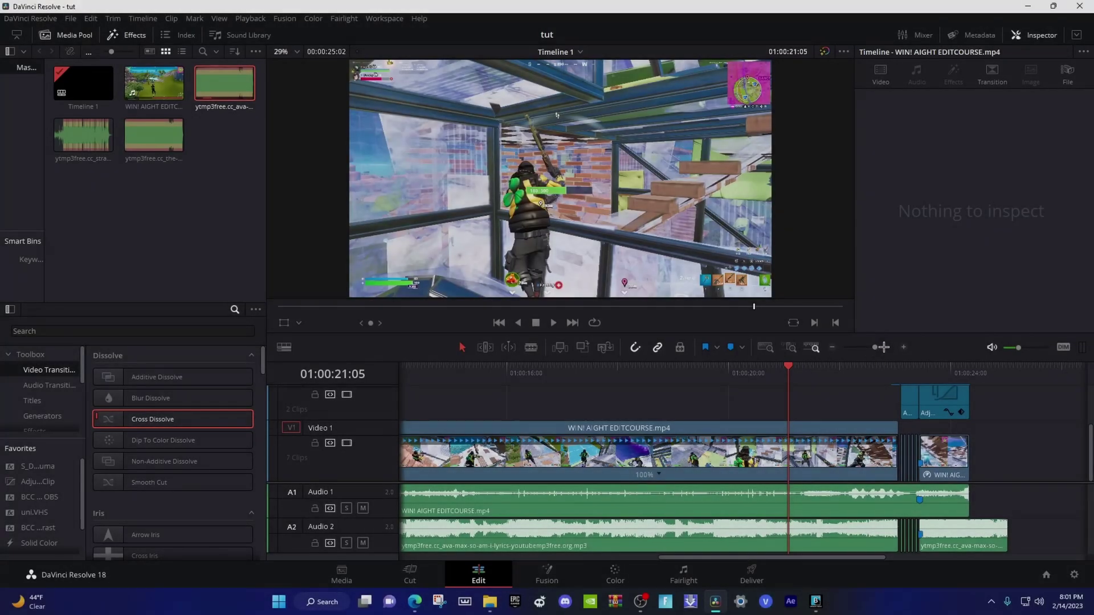
scroll(872, 384, up, 3)
scroll(646, 402, right, 5)
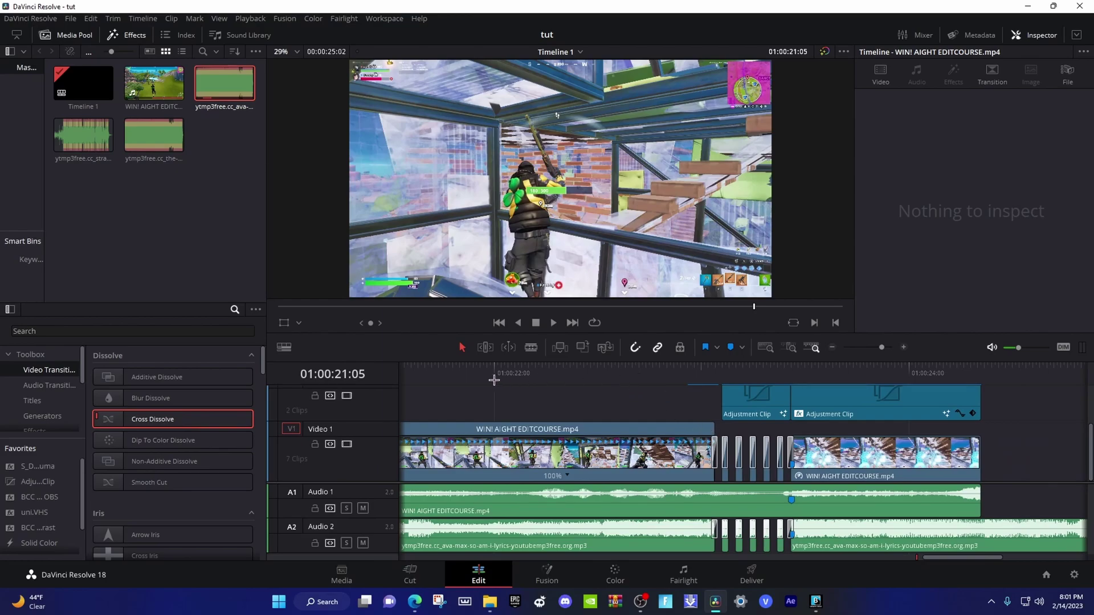
click(453, 374)
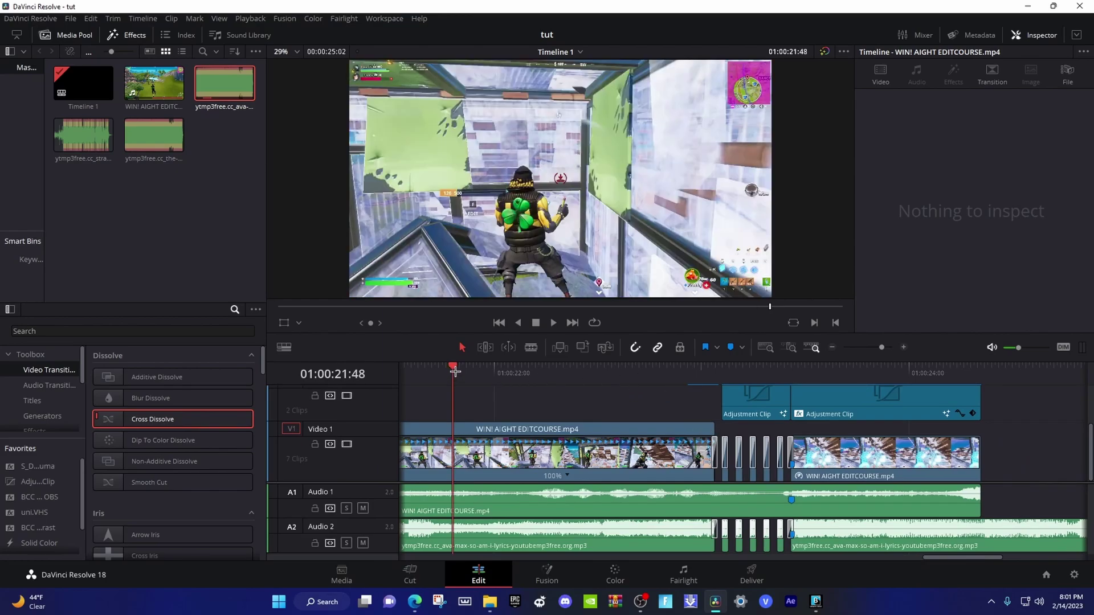
key(space)
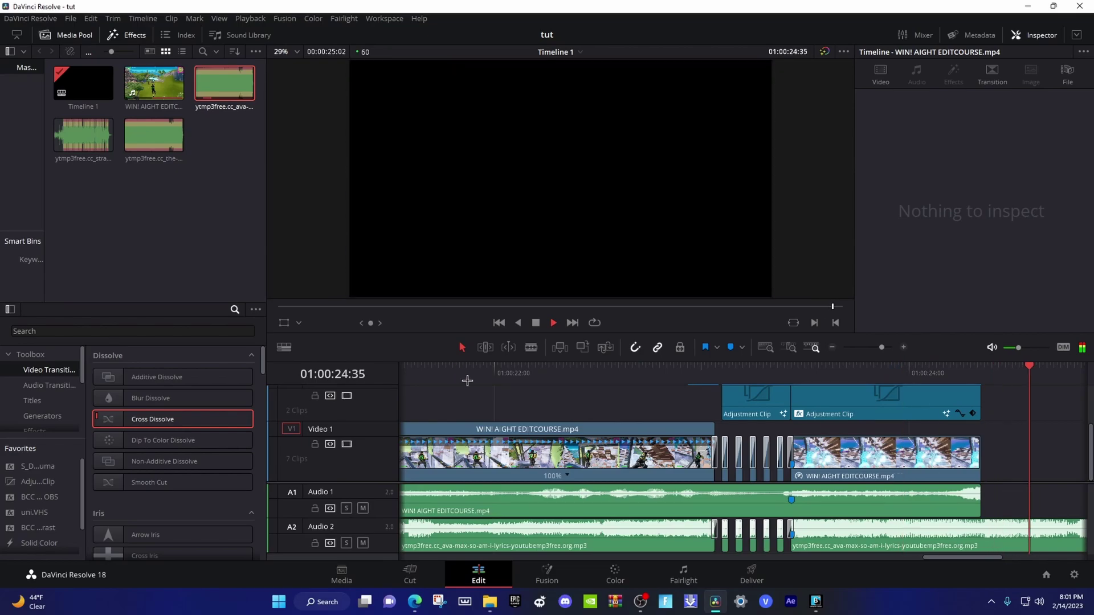
key(space)
click(446, 373)
key(space)
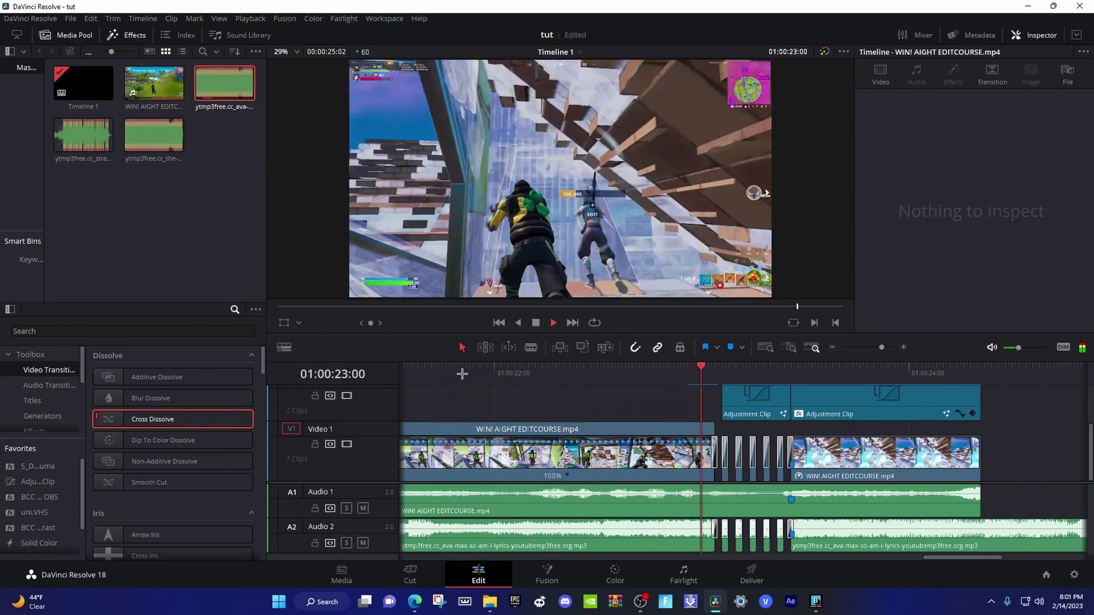
click(585, 376)
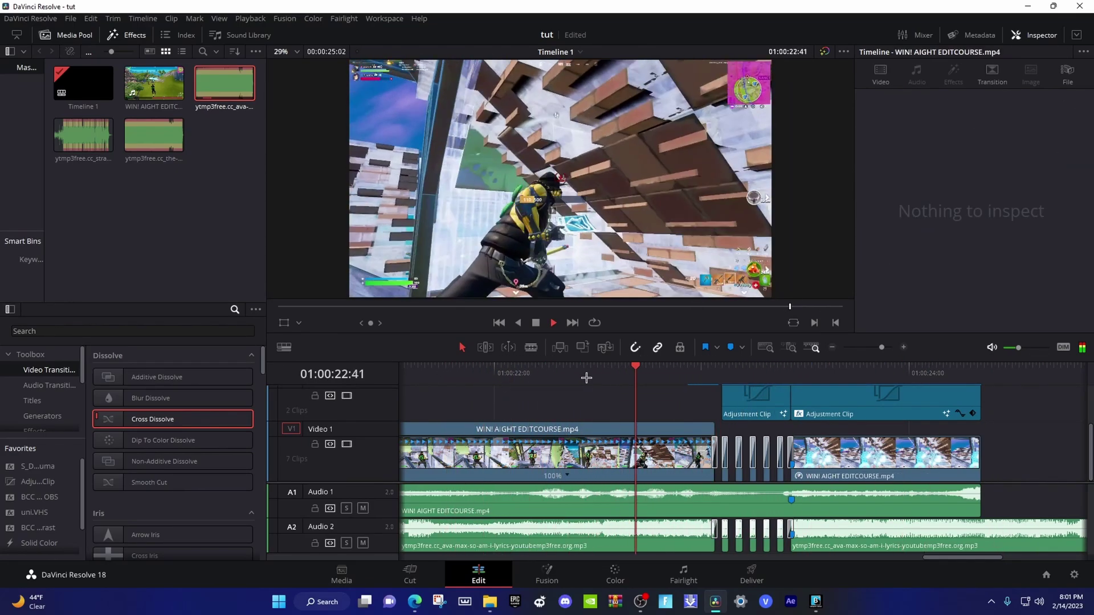
click(584, 377)
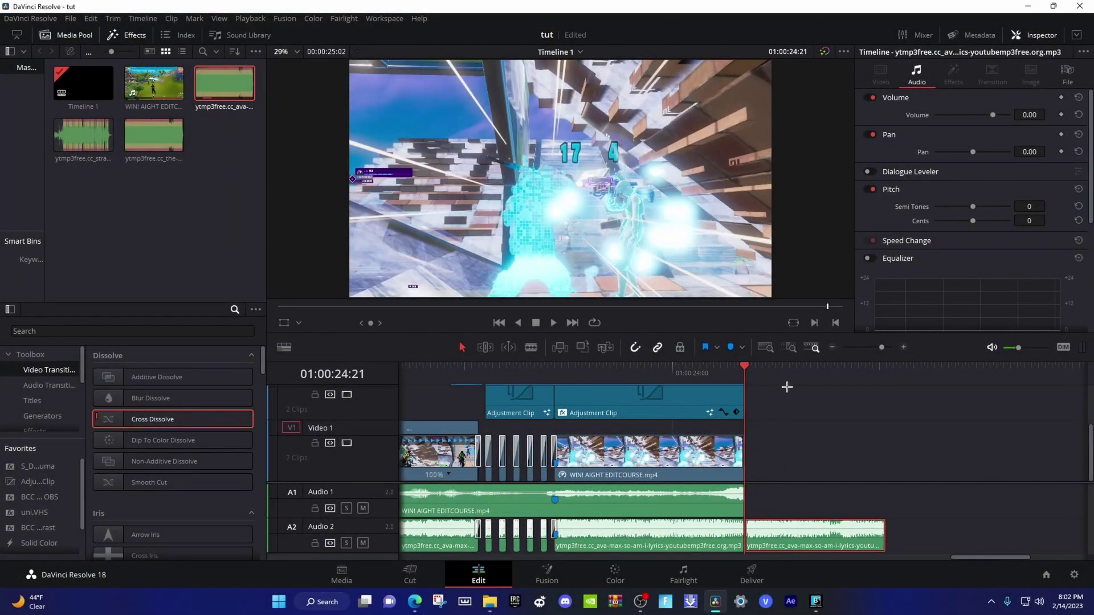
- Turn on the Equalizer for the final Audio 2 music clip and save the project
drag(786, 371, 761, 393)
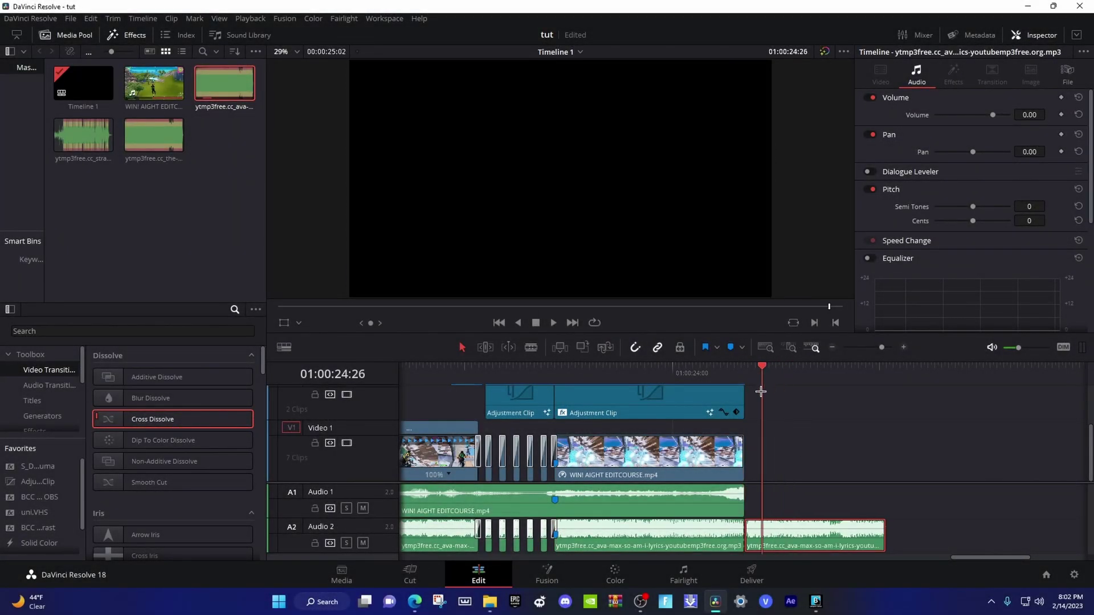
click(872, 259)
scroll(959, 261, down, 3)
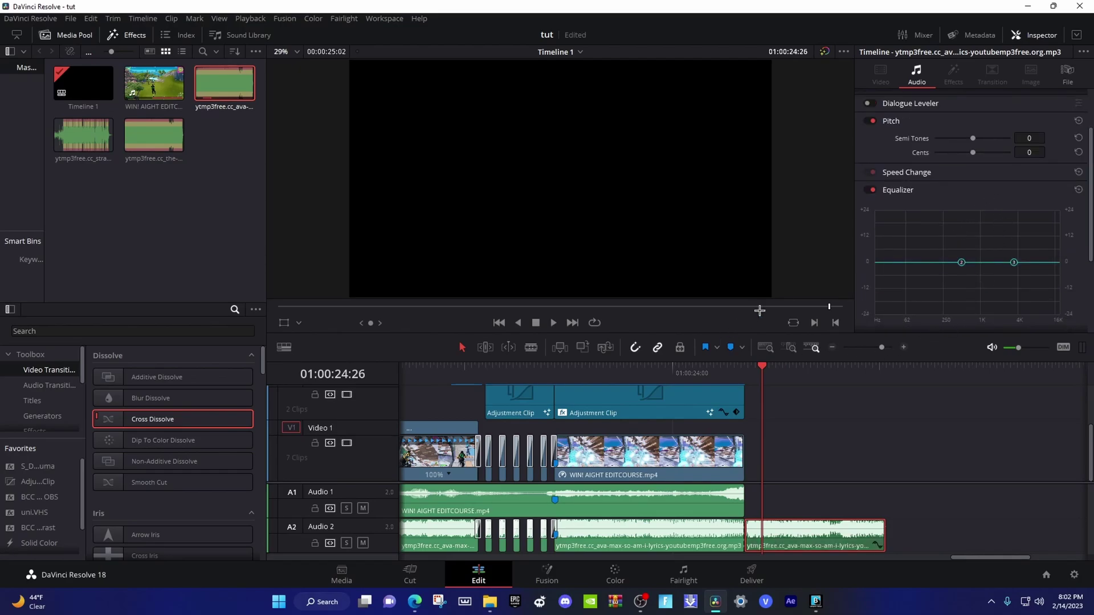
key(ctrl+s)
click(869, 189)
click(869, 189)
scroll(939, 197, down, 1)
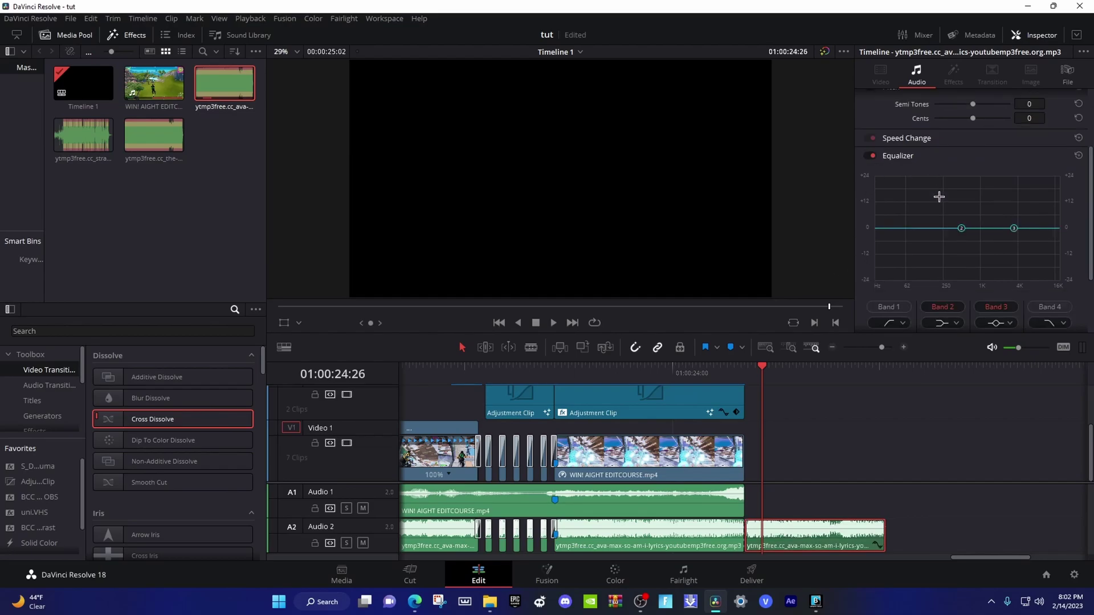
scroll(968, 317, down, 1)
- Enable Bands 1 and 4, setting the low cut to 65 Hz and the high cut to 1 kHz
click(889, 272)
click(1049, 272)
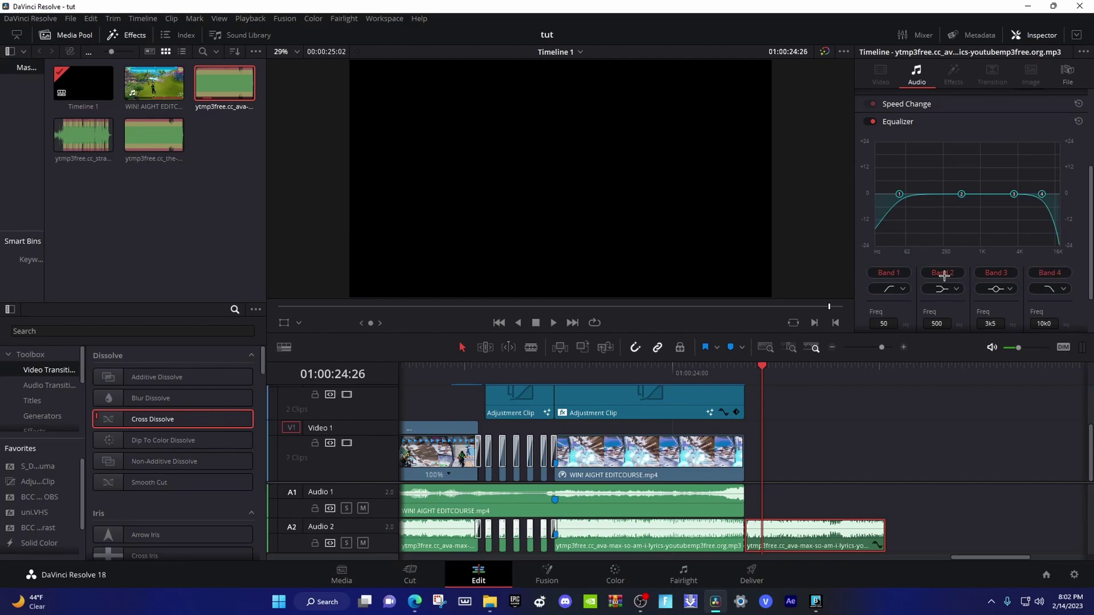
scroll(933, 296, down, 1)
drag(901, 166, 907, 191)
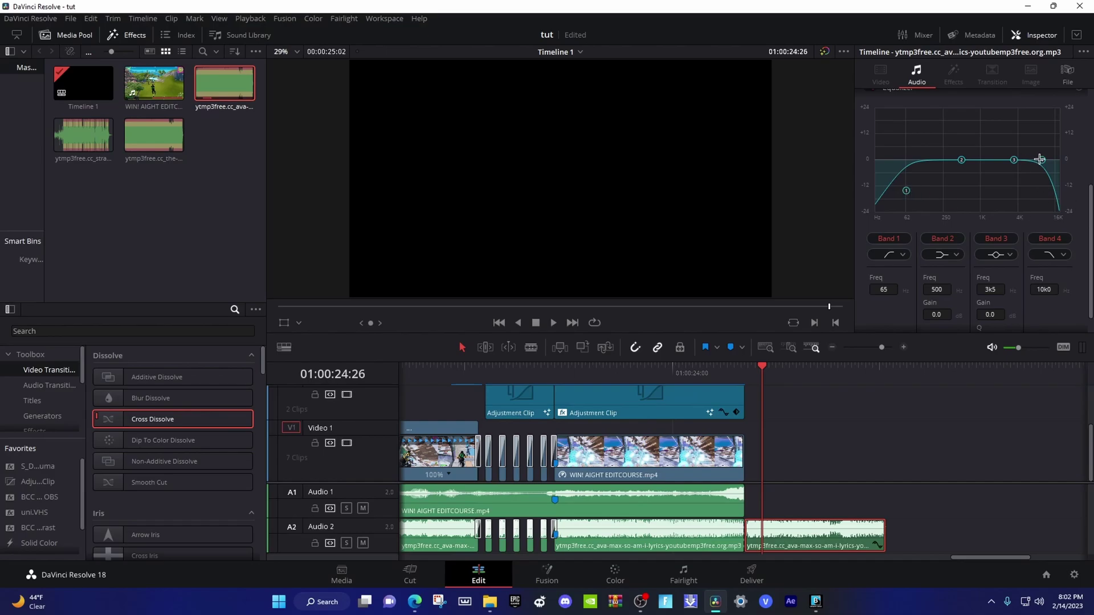
drag(1040, 159, 981, 198)
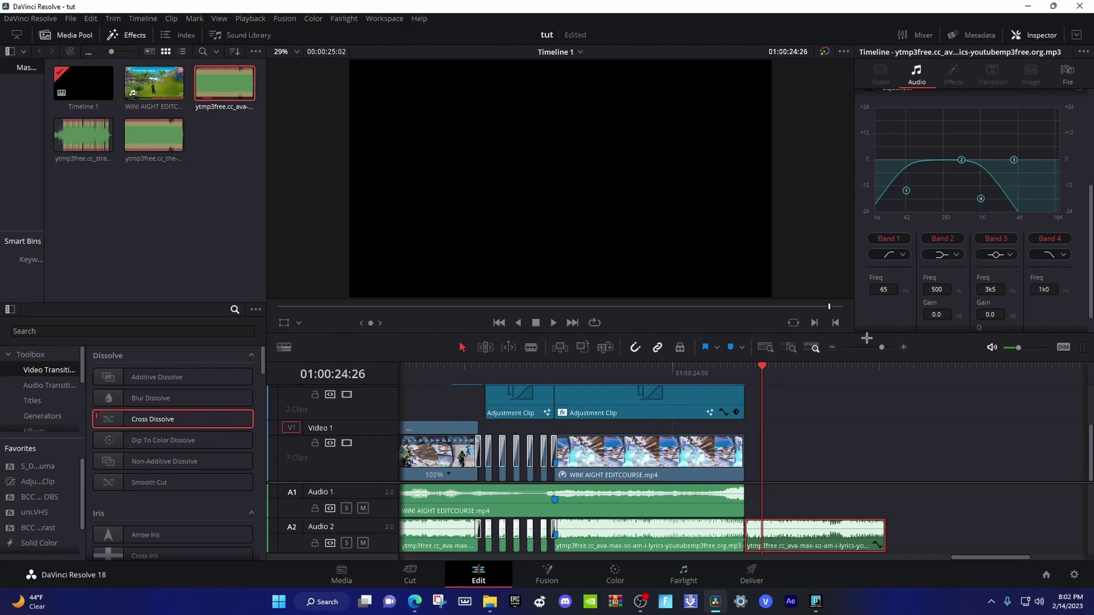
drag(750, 368, 695, 376)
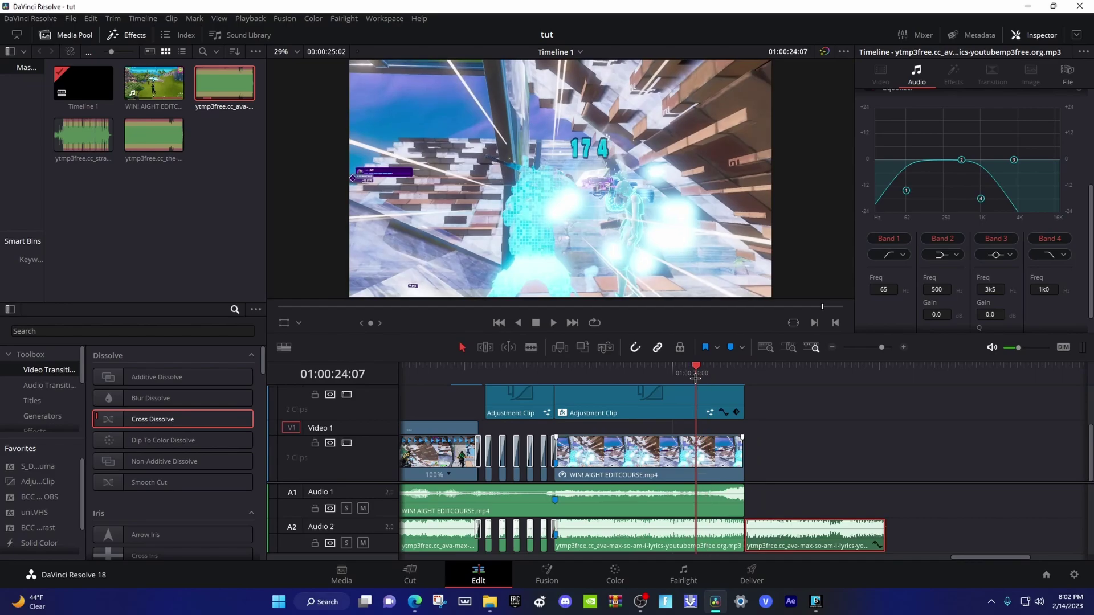
- Extend the final Audio 2 music clip past the video's end and preview the ending
key(space)
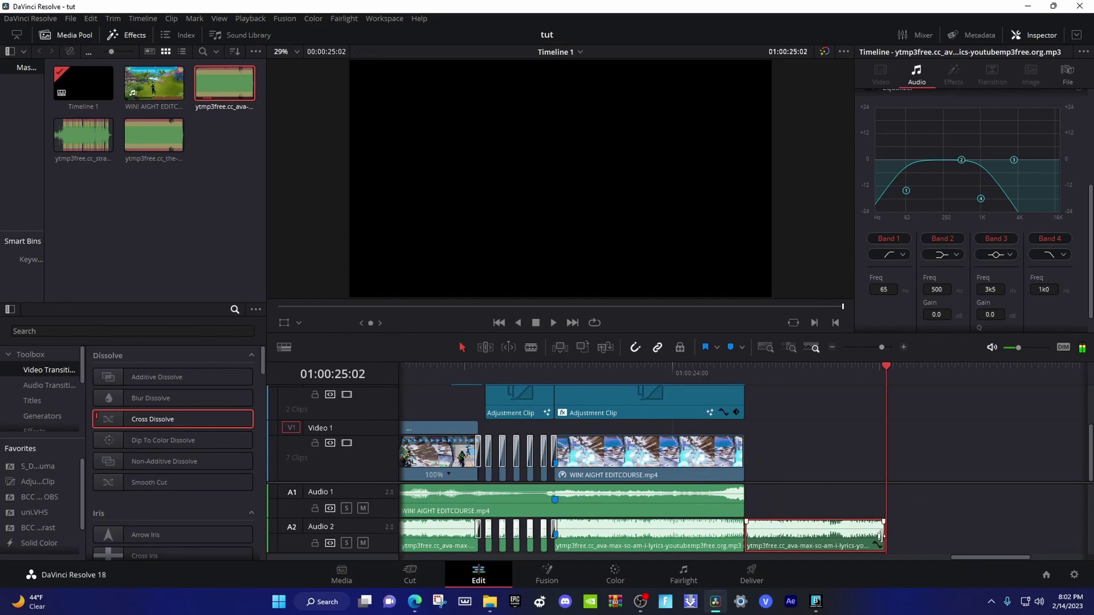
drag(883, 536, 1082, 533)
scroll(610, 455, left, 5)
click(750, 371)
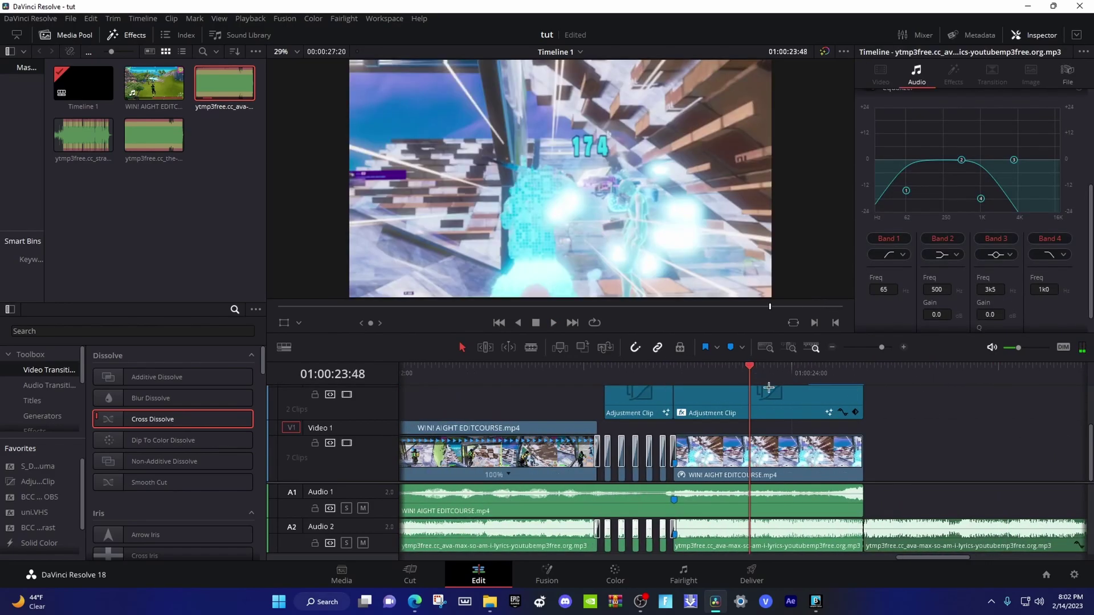
click(769, 387)
key(space)
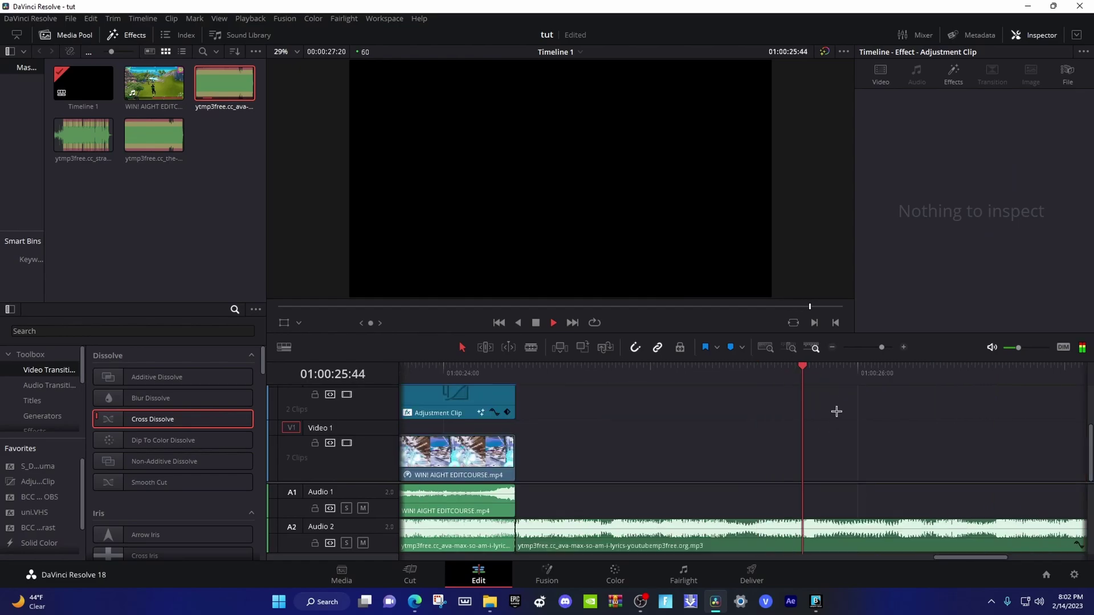
- Drag the fade handle to fade out the end of the music clip, then play it back
drag(882, 348, 877, 348)
click(783, 527)
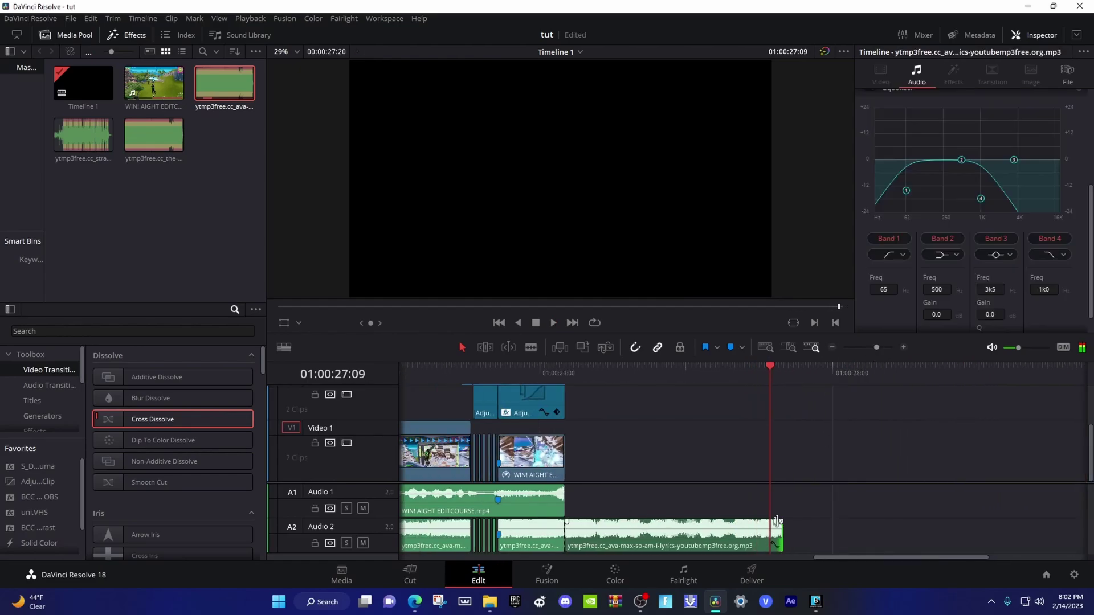
drag(781, 521, 749, 530)
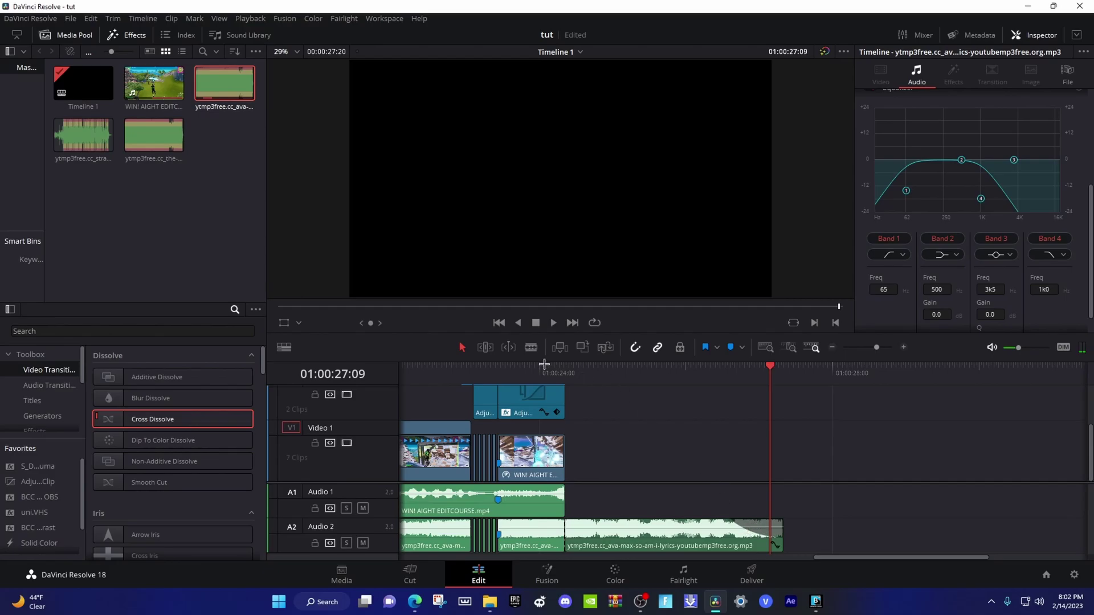
click(522, 370)
key(space)
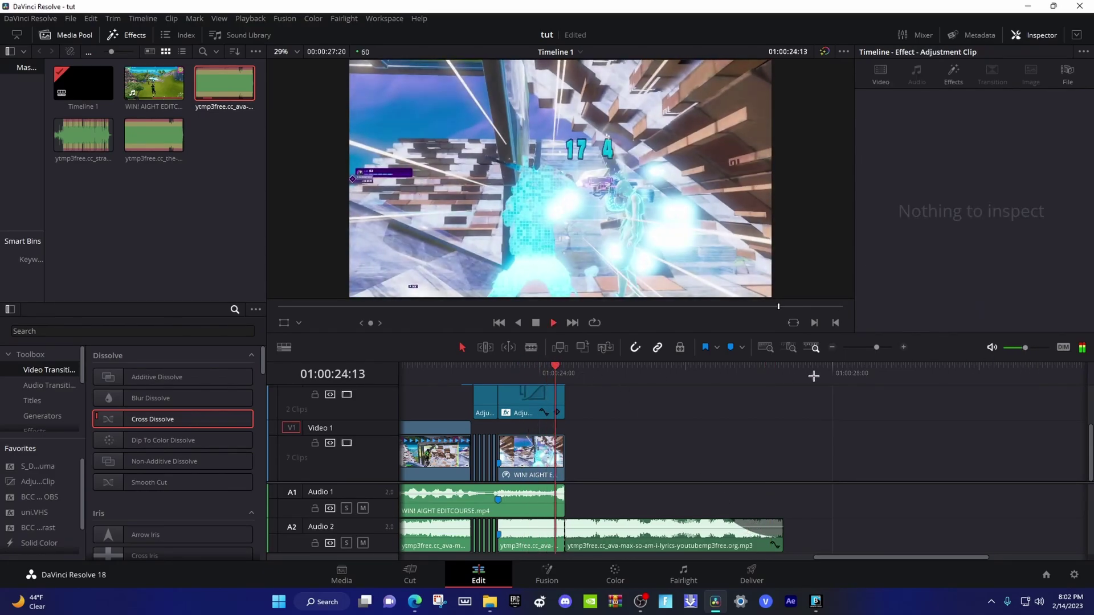